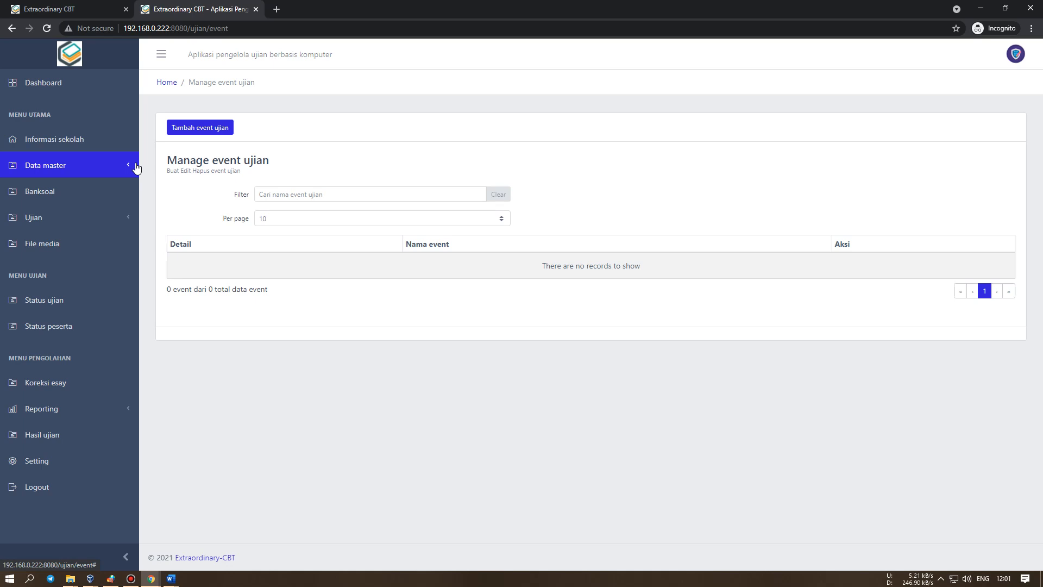
# Create and save an exam event named PAT 2021 in the Event ujian section
pyautogui.click(136, 165)
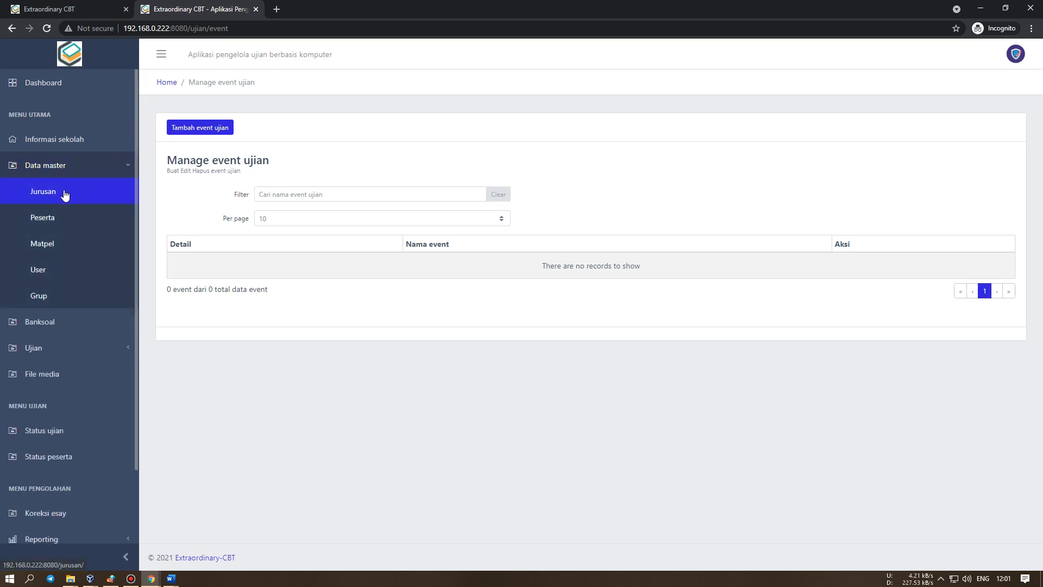
pyautogui.click(98, 174)
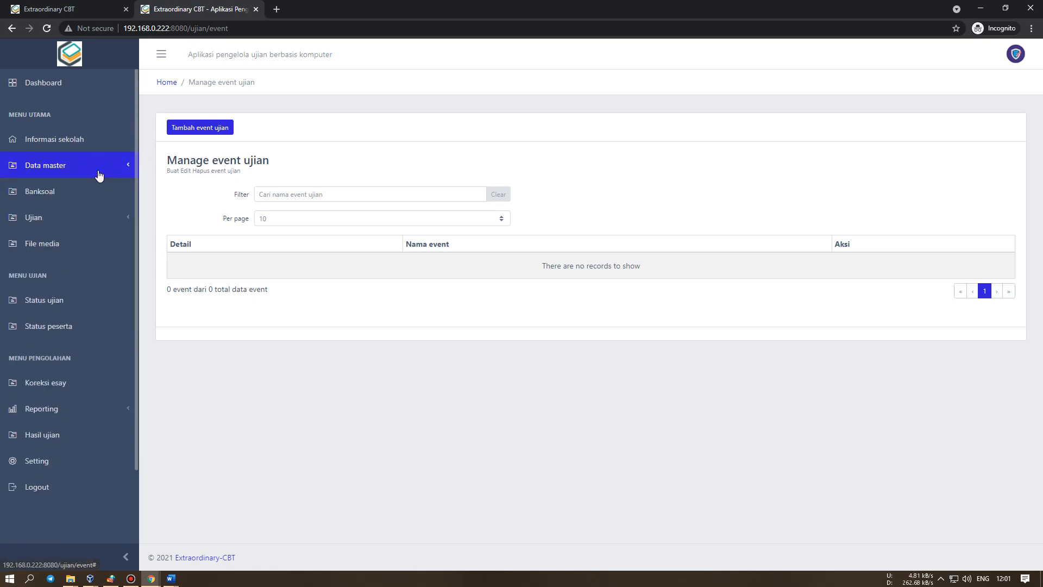
pyautogui.click(113, 217)
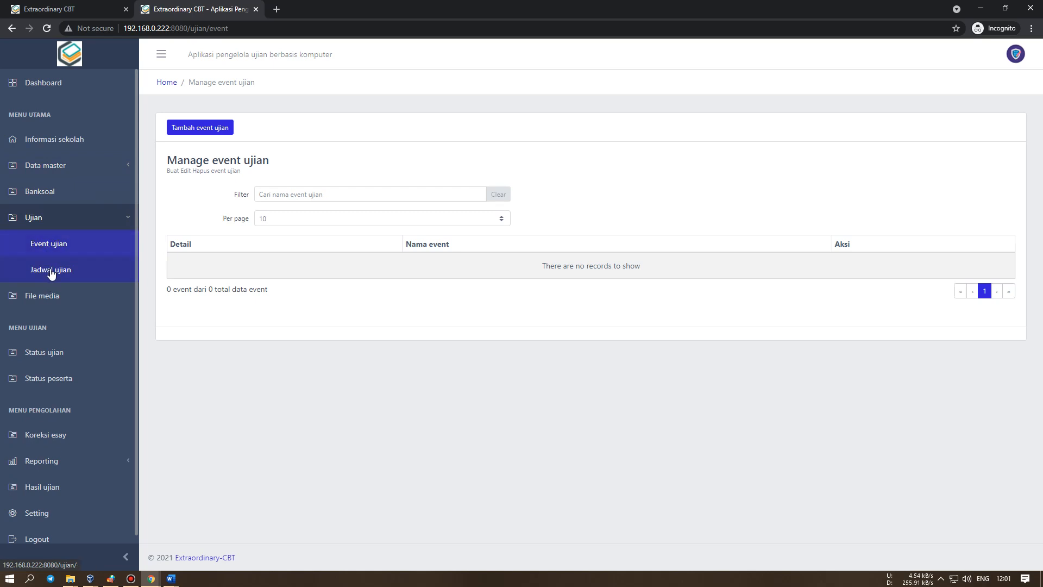
pyautogui.click(52, 252)
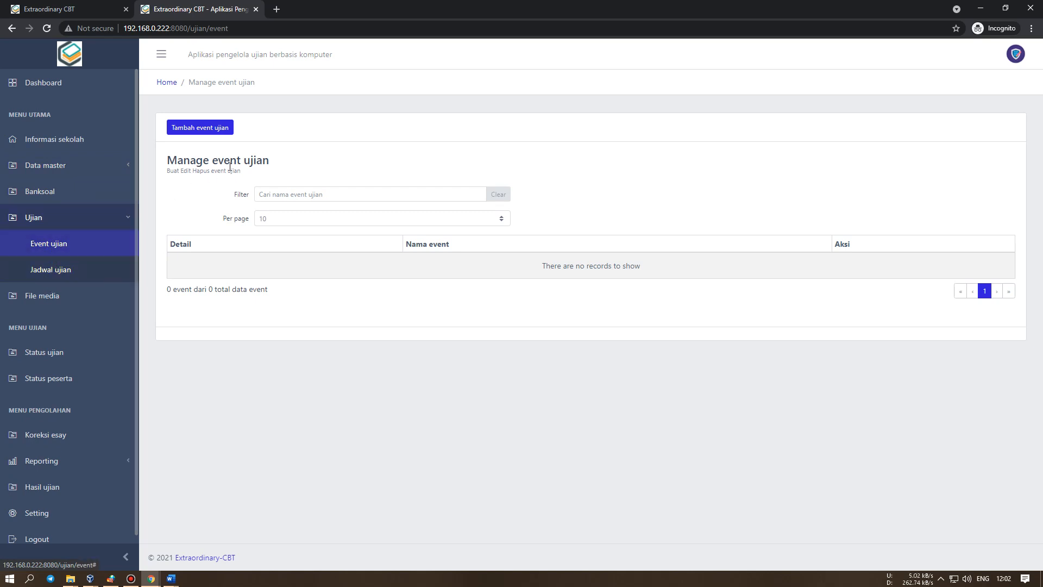
pyautogui.click(210, 134)
pyautogui.click(474, 121)
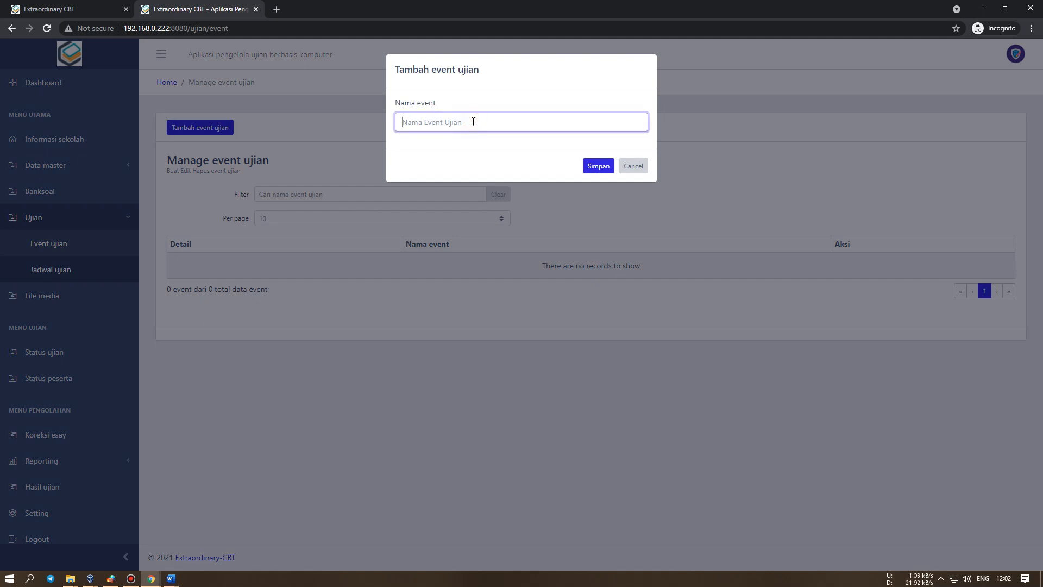
pyautogui.write('PAT 2021')
pyautogui.click(598, 166)
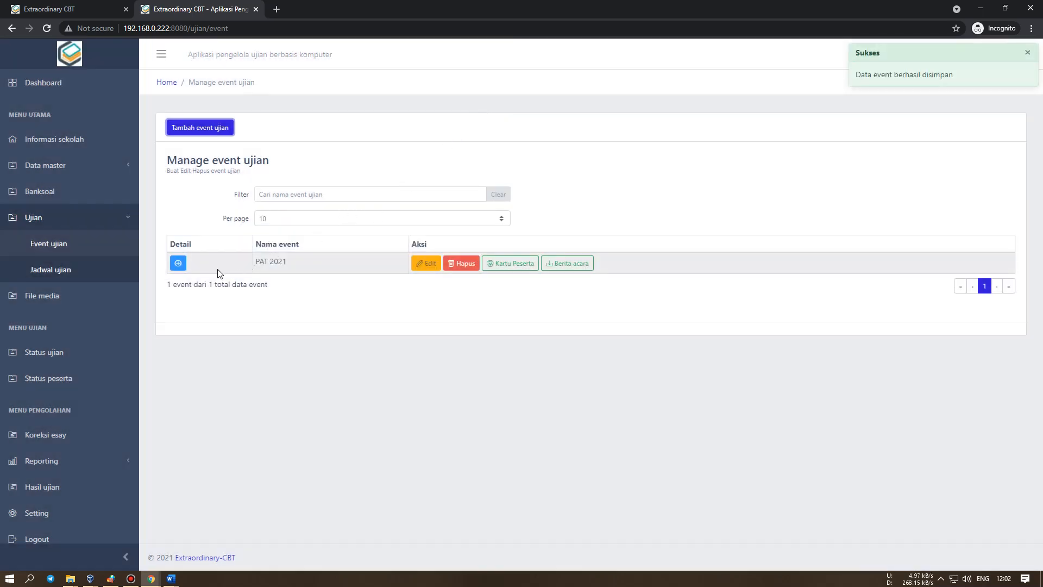
# Expand the PAT 2021 event's details, examine the columns of its exam list, and collapse the details again
pyautogui.click(184, 267)
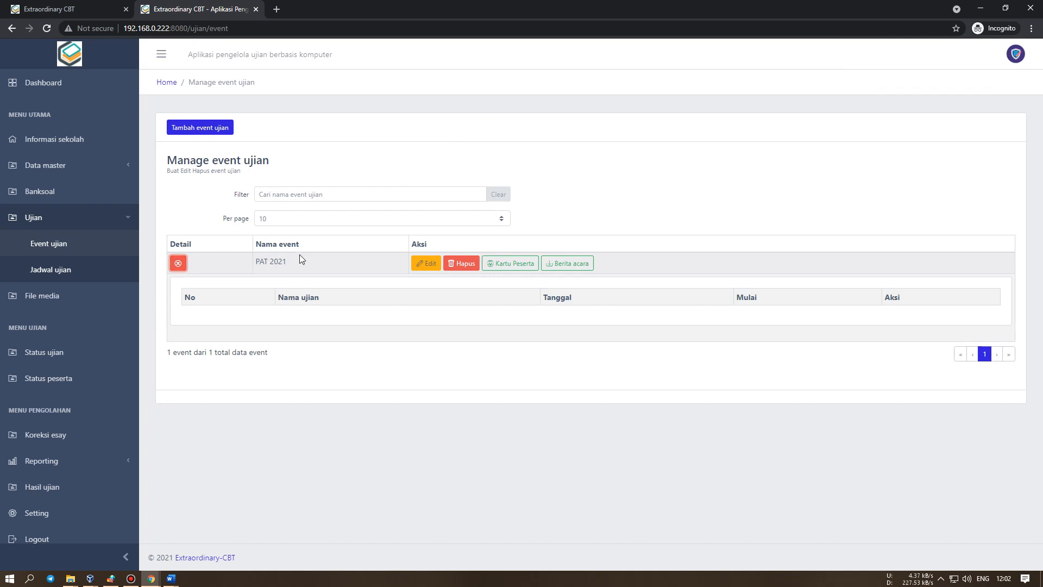
pyautogui.click(181, 265)
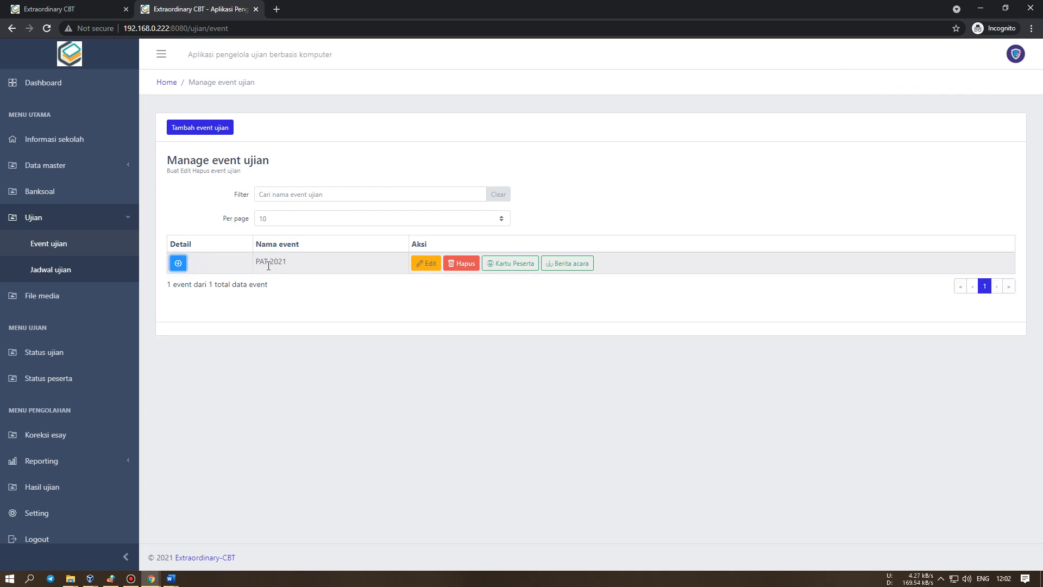
pyautogui.click(179, 264)
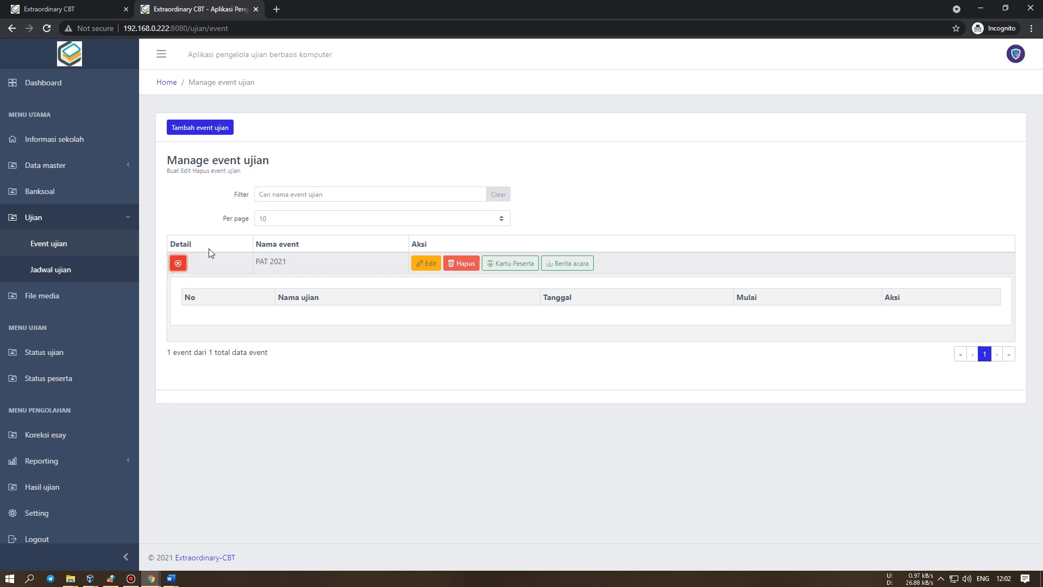
pyautogui.click(180, 264)
pyautogui.click(181, 267)
pyautogui.moveTo(279, 300); pyautogui.dragTo(374, 299)
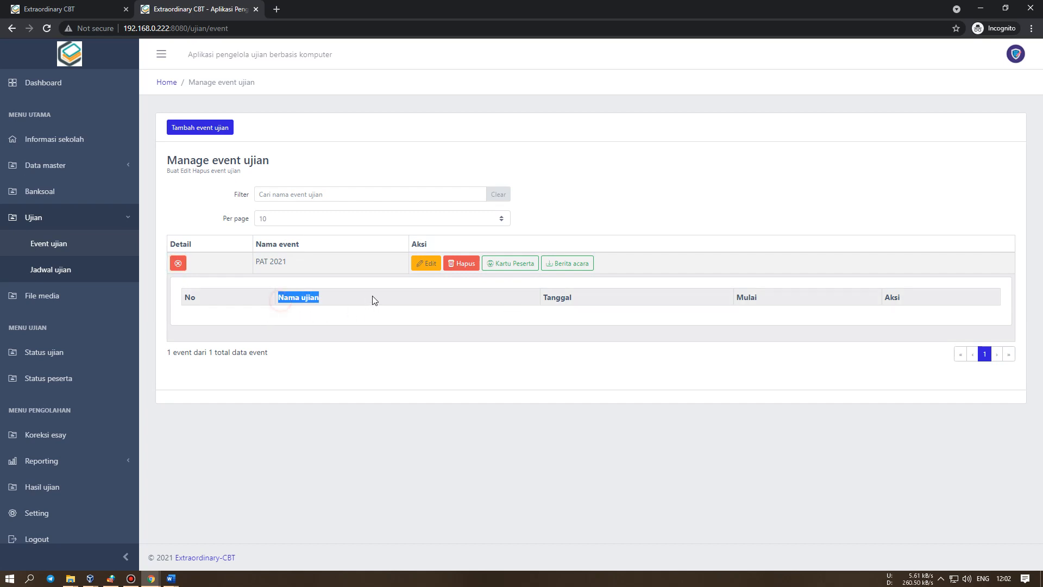
pyautogui.click(658, 308)
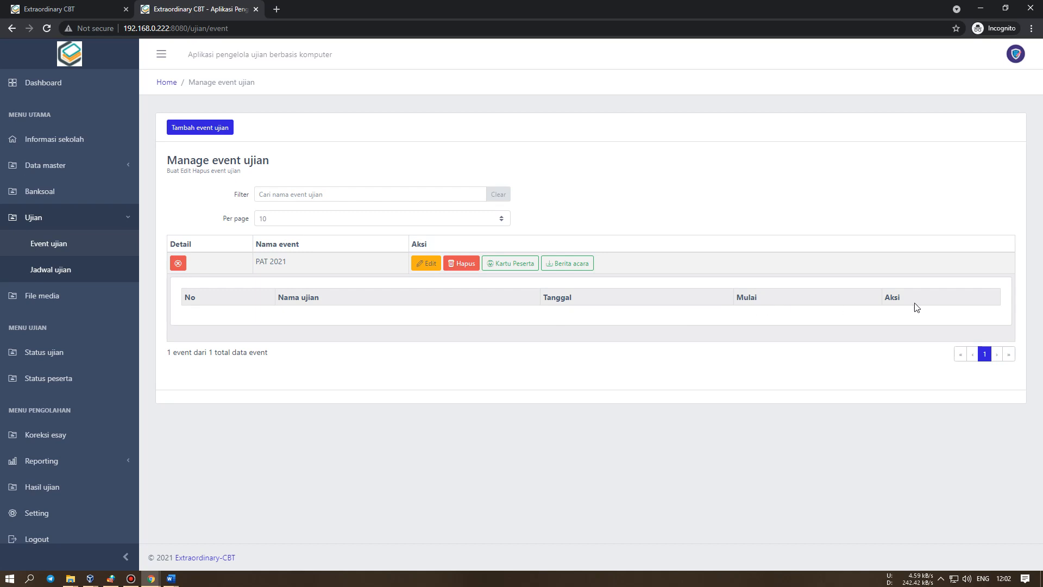
pyautogui.click(178, 263)
# Start a new exam schedule in Jadwal ujian and assign it to the PAT 2021 event
pyautogui.click(44, 270)
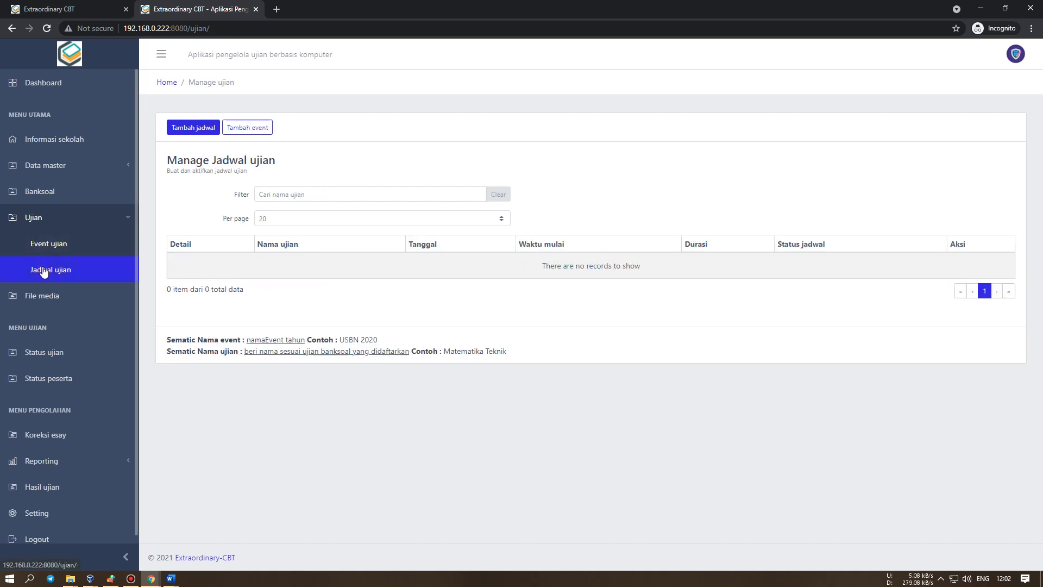
pyautogui.click(175, 131)
pyautogui.click(449, 121)
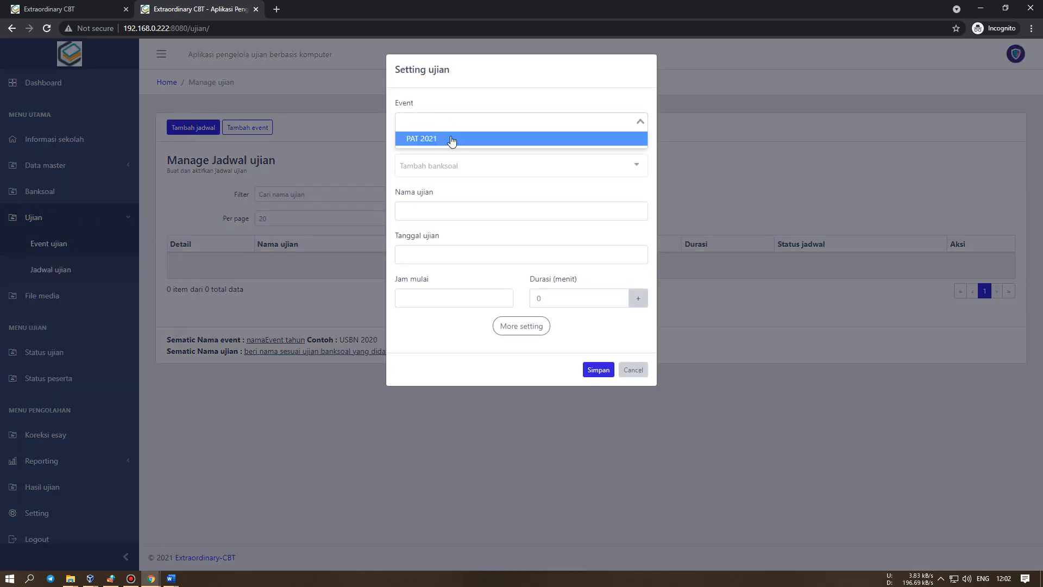
pyautogui.click(454, 136)
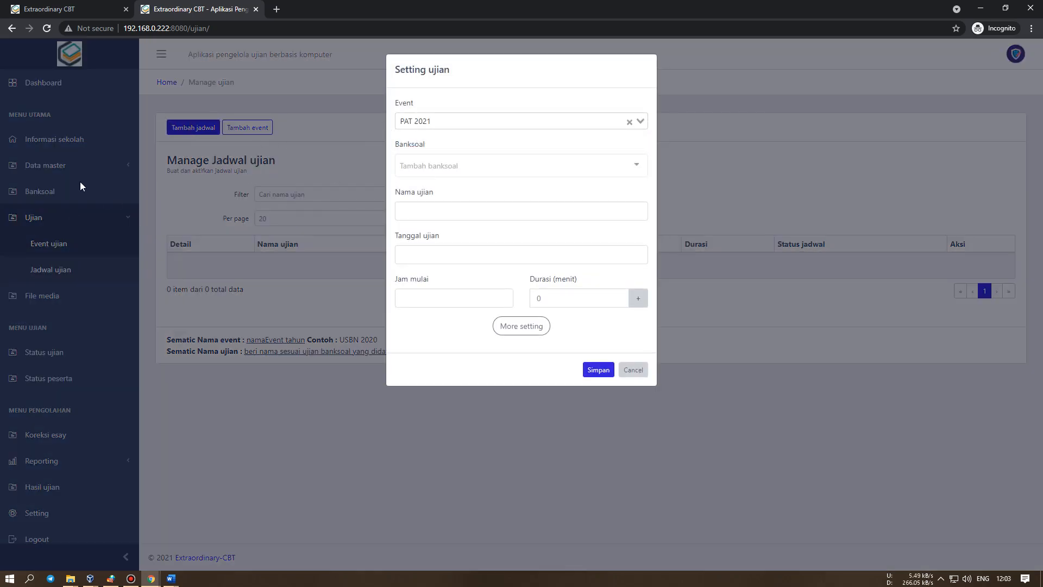
# Add the question banks VSX-2021-KRS and 01S-2021-PAI to the exam schedule
pyautogui.click(497, 164)
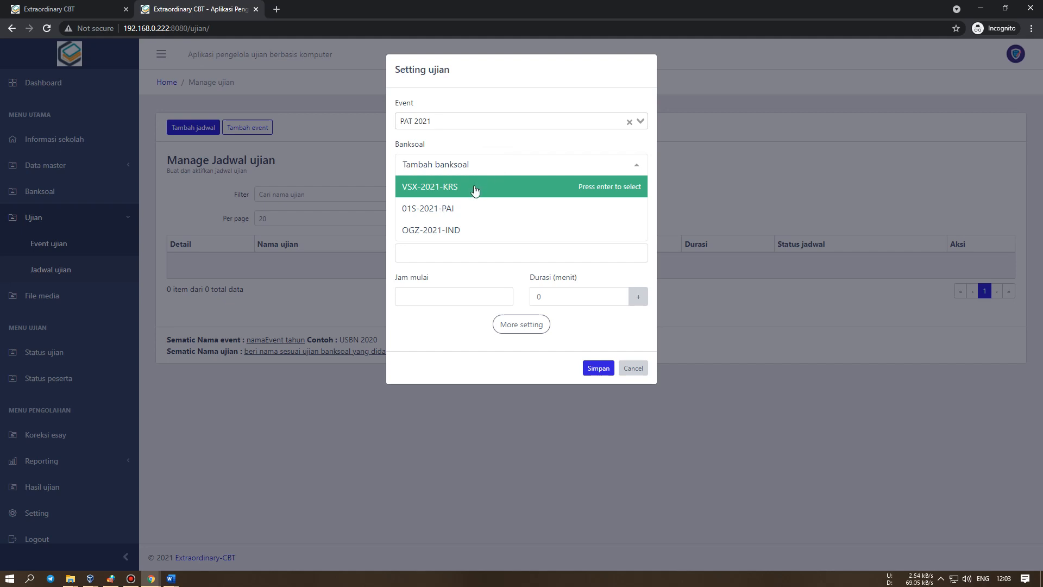
pyautogui.click(474, 187)
pyautogui.click(504, 165)
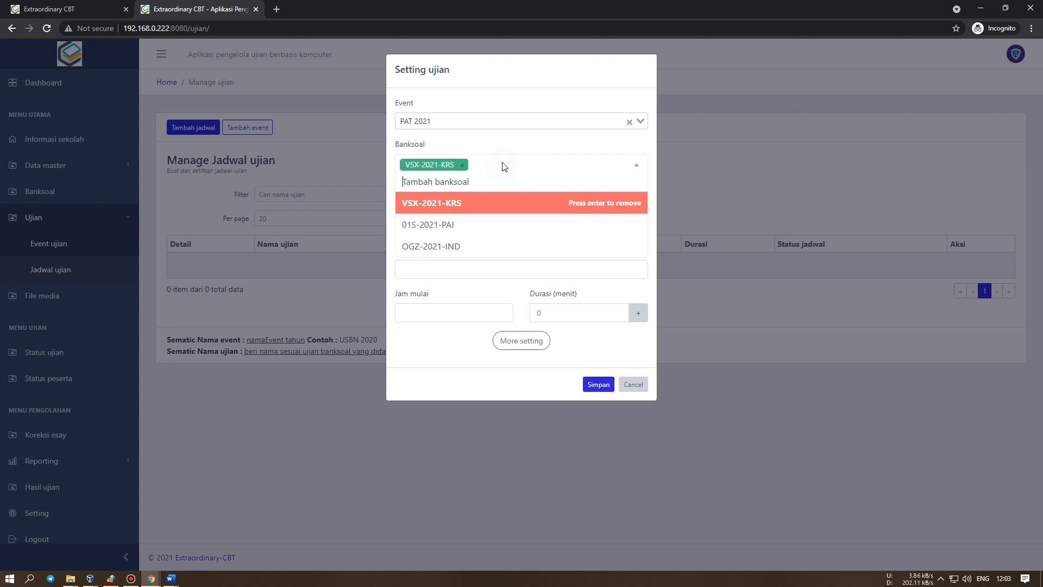
pyautogui.click(454, 227)
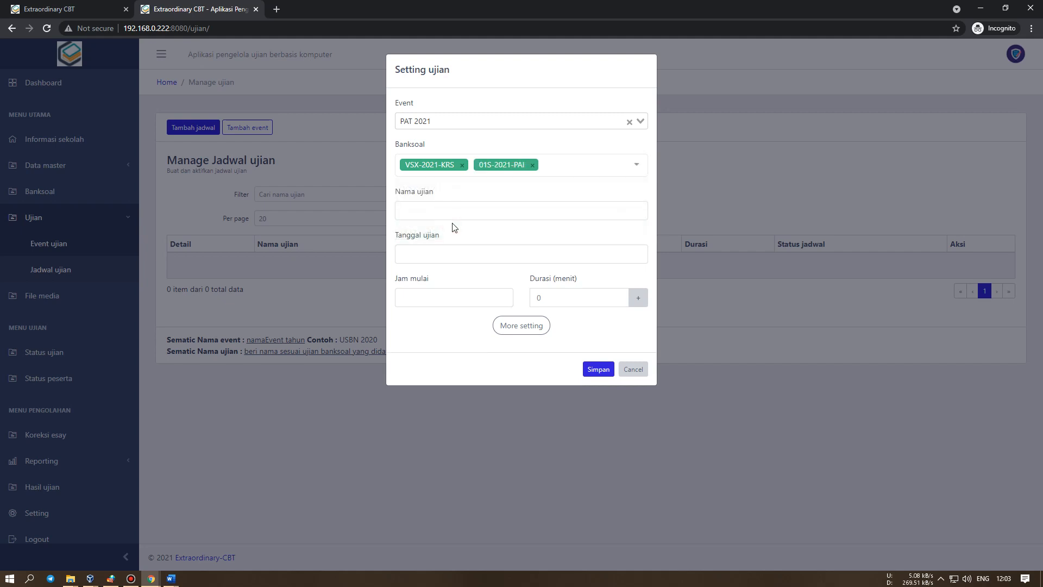
pyautogui.click(562, 174)
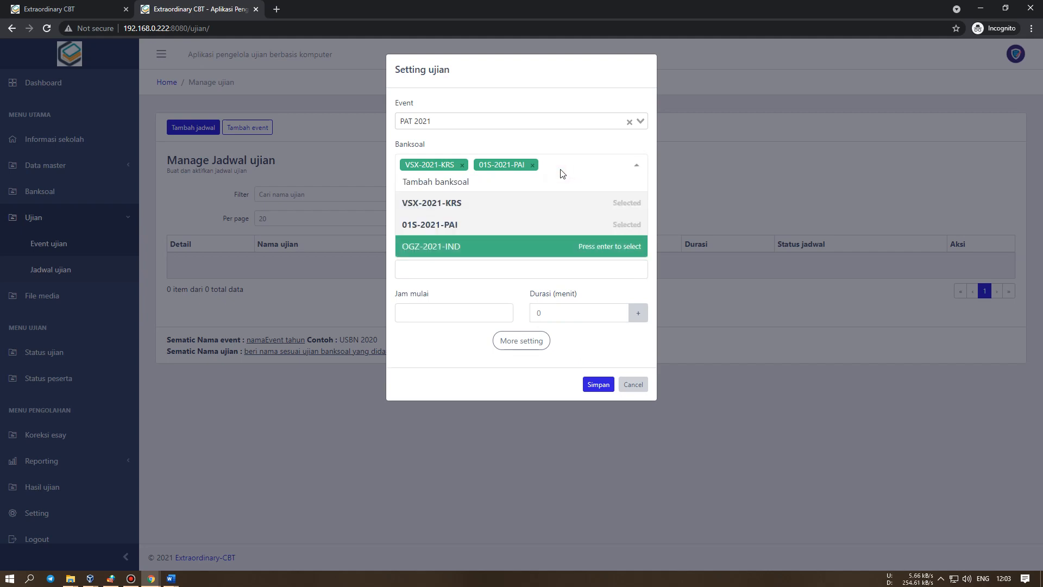
pyautogui.click(470, 101)
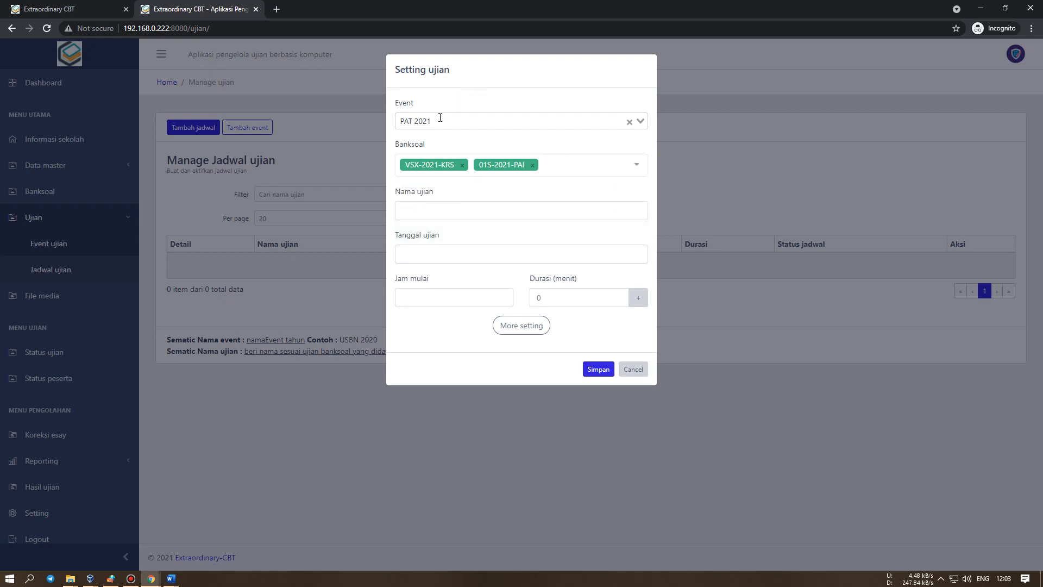
# Name the exam PAT 2021 and set its date to June 21, 2021
pyautogui.click(426, 213)
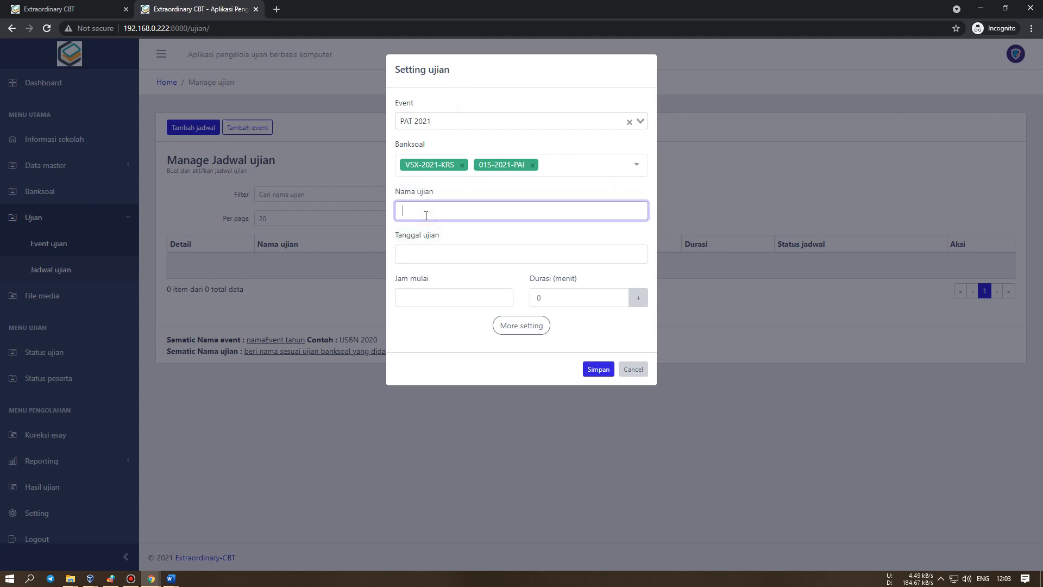
pyautogui.write('PAT 2021')
pyautogui.click(427, 257)
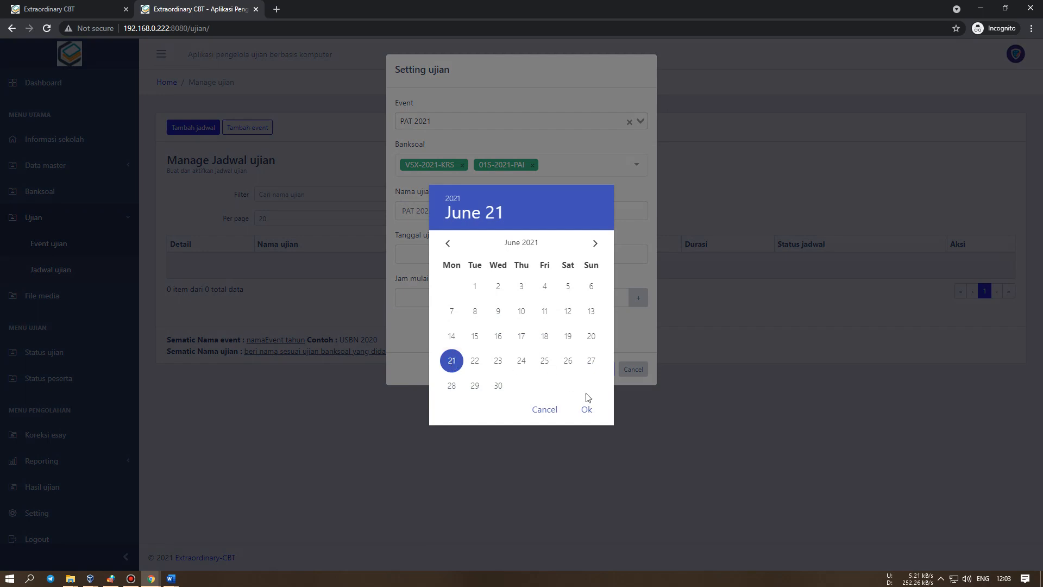
pyautogui.click(587, 409)
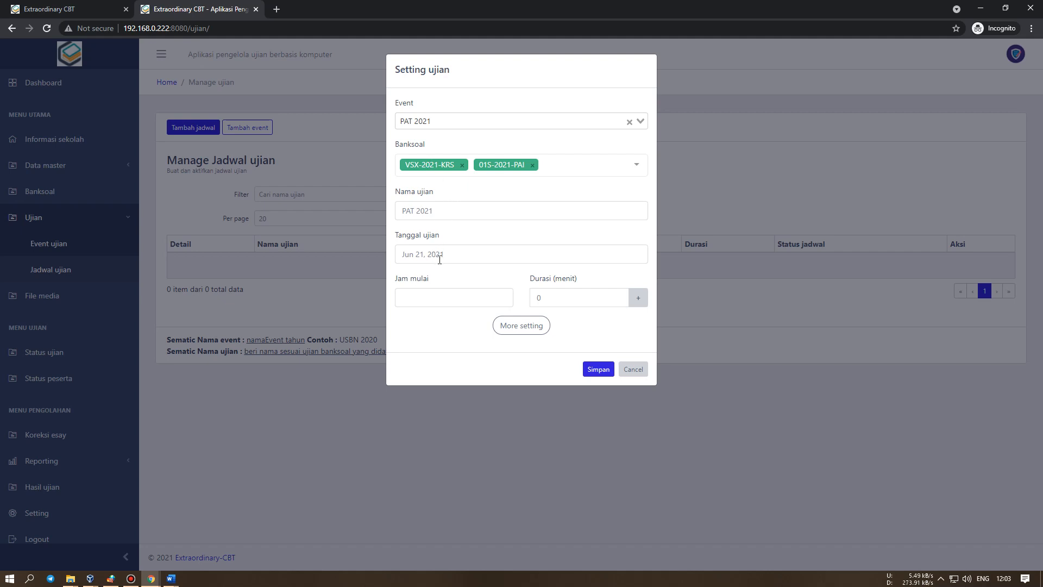
# Set the exam's start time to 10:03
pyautogui.click(441, 298)
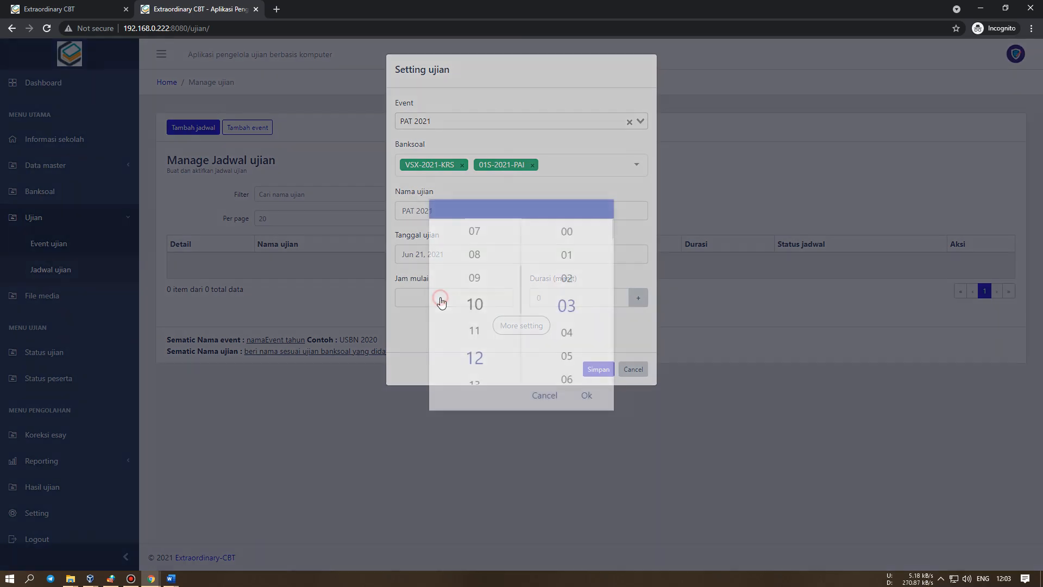
pyautogui.click(476, 360)
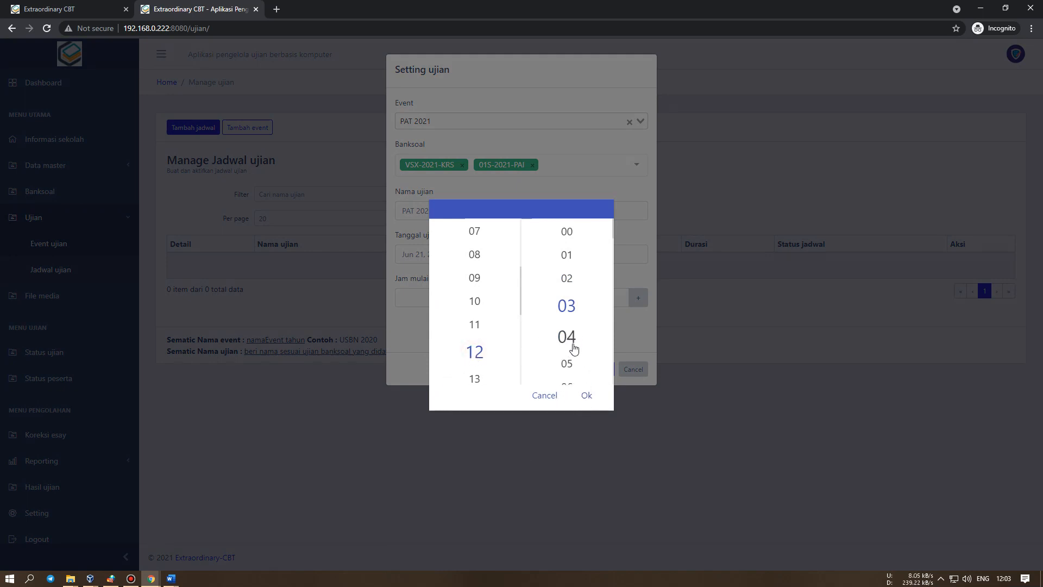
pyautogui.scroll(-1, 489, 344)
pyautogui.scroll(1, 478, 344)
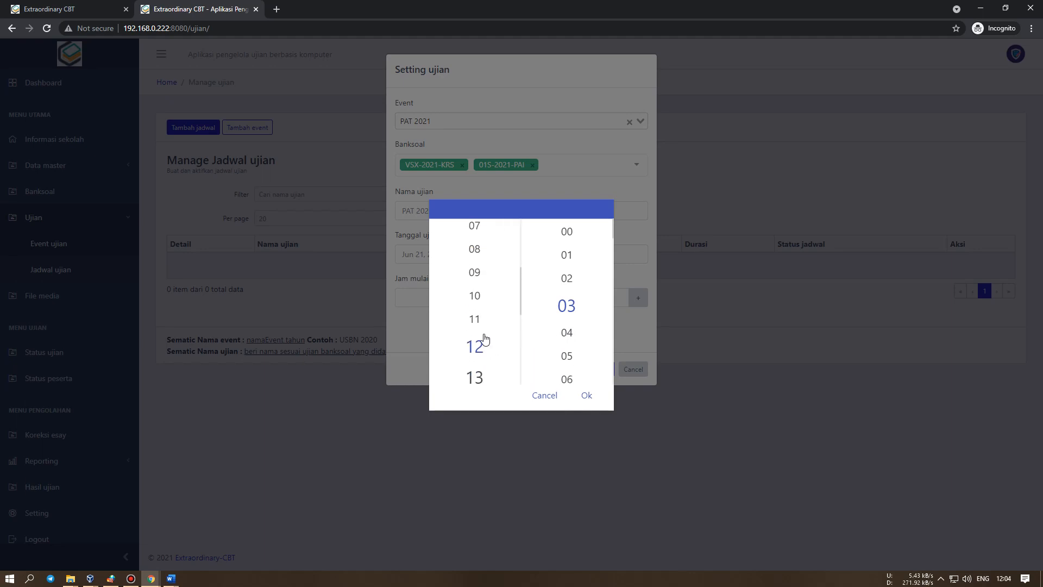
pyautogui.click(474, 303)
pyautogui.click(585, 401)
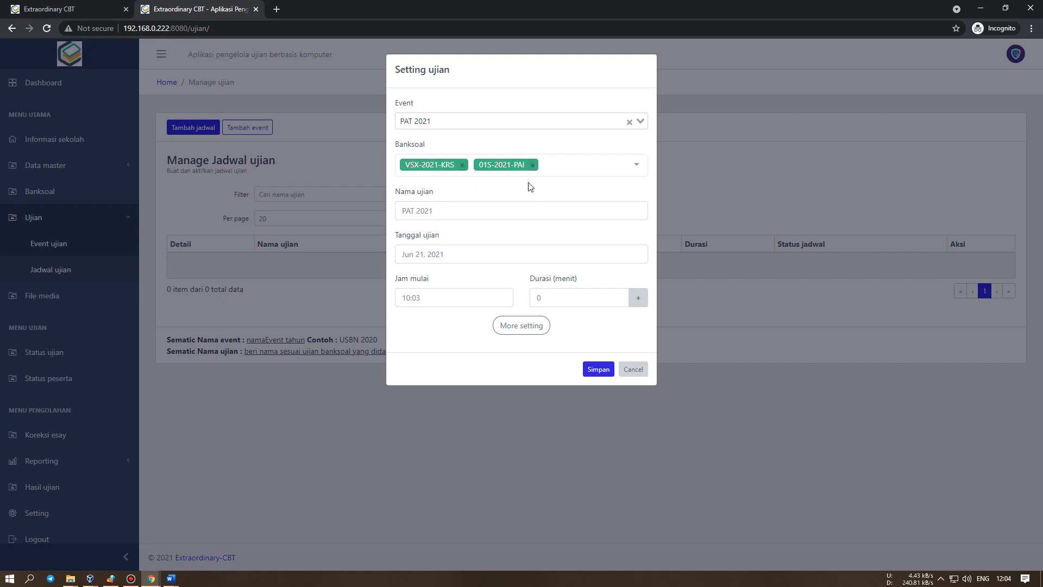
# Check the question bank selection and set the exam duration to 120 minutes
pyautogui.click(516, 165)
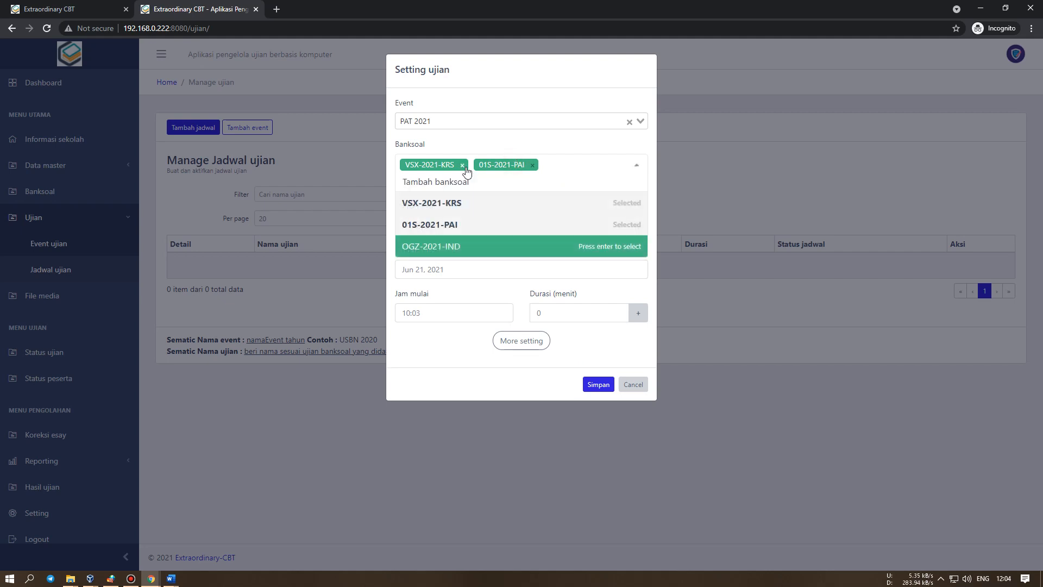
pyautogui.click(587, 150)
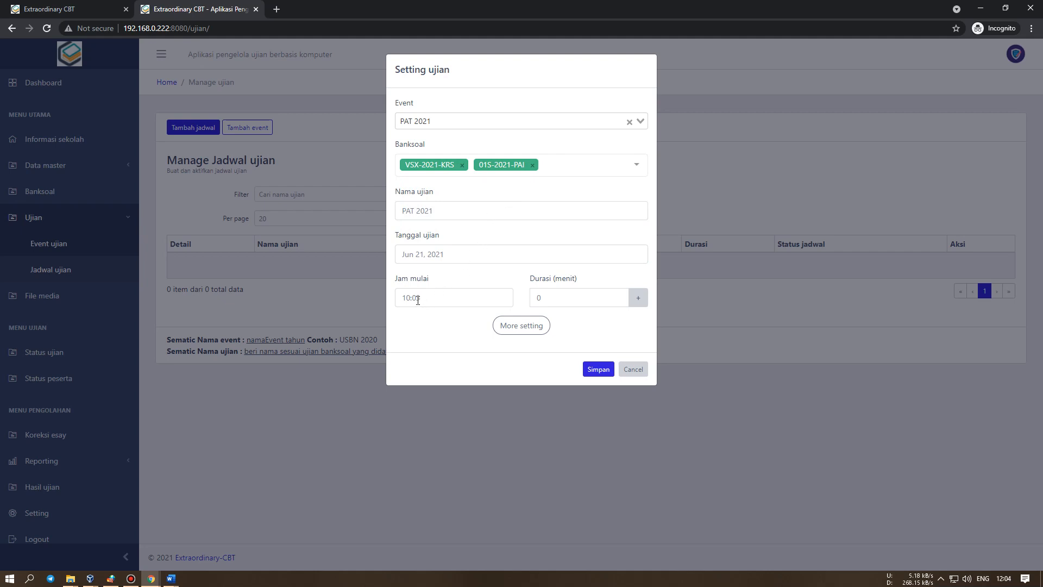
pyautogui.click(538, 298)
pyautogui.write('120')
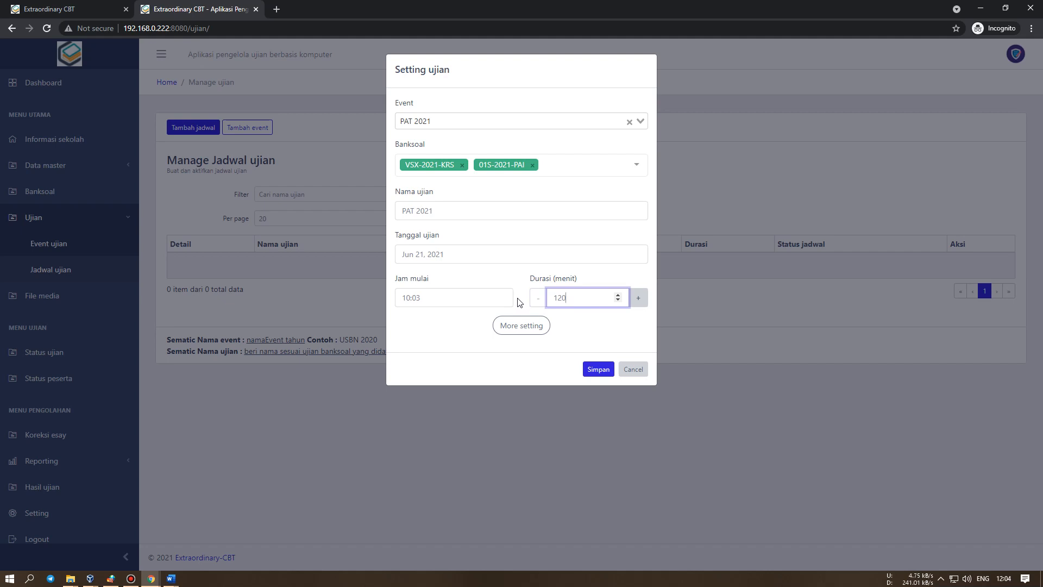
# Show the additional exam settings and enable Acak Soal and Acak Opsi, leaving Aktifkan Token off
pyautogui.click(520, 330)
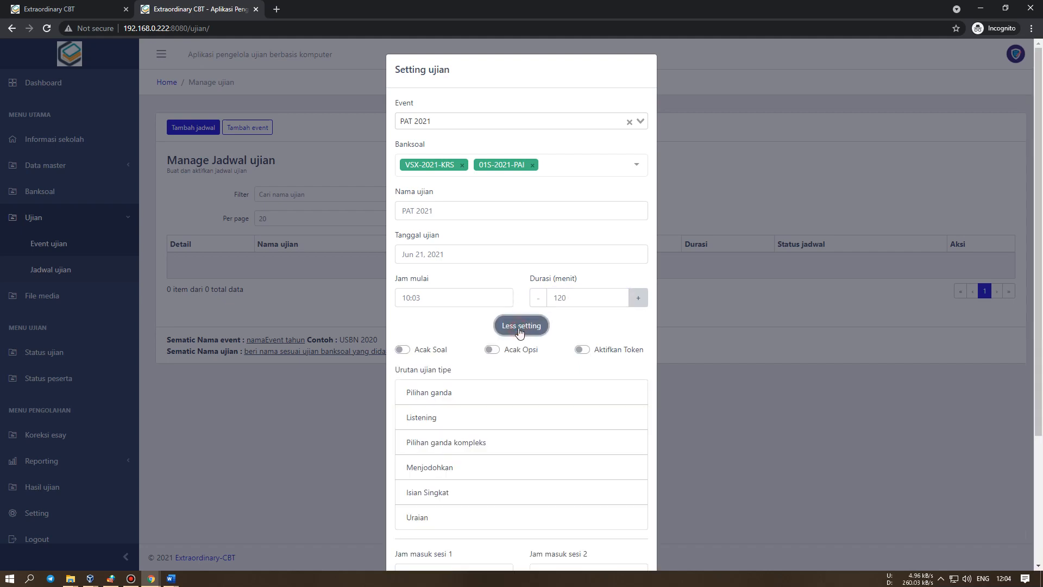
pyautogui.scroll(-2, 443, 332)
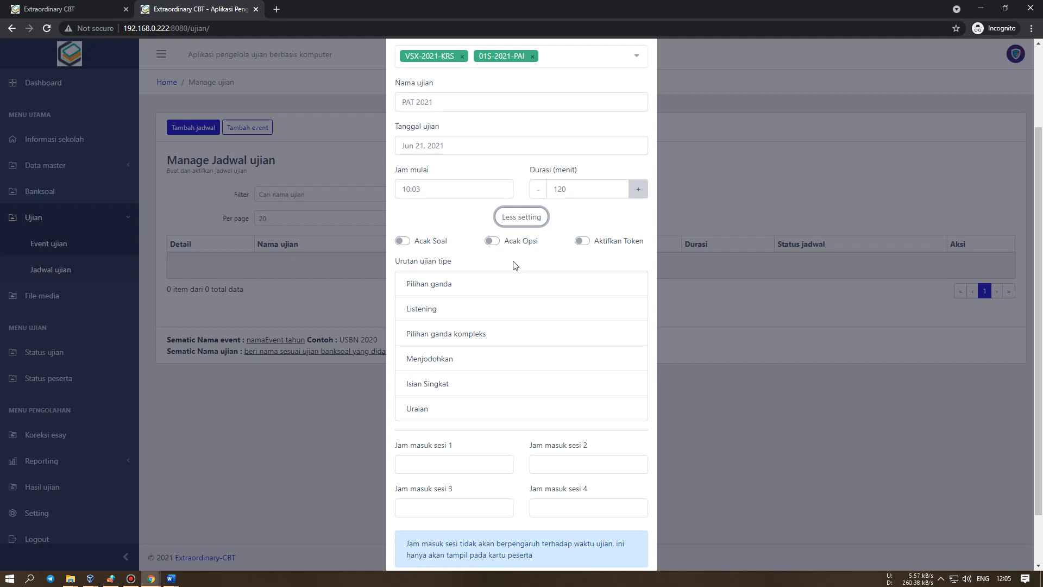
pyautogui.click(408, 246)
pyautogui.click(499, 244)
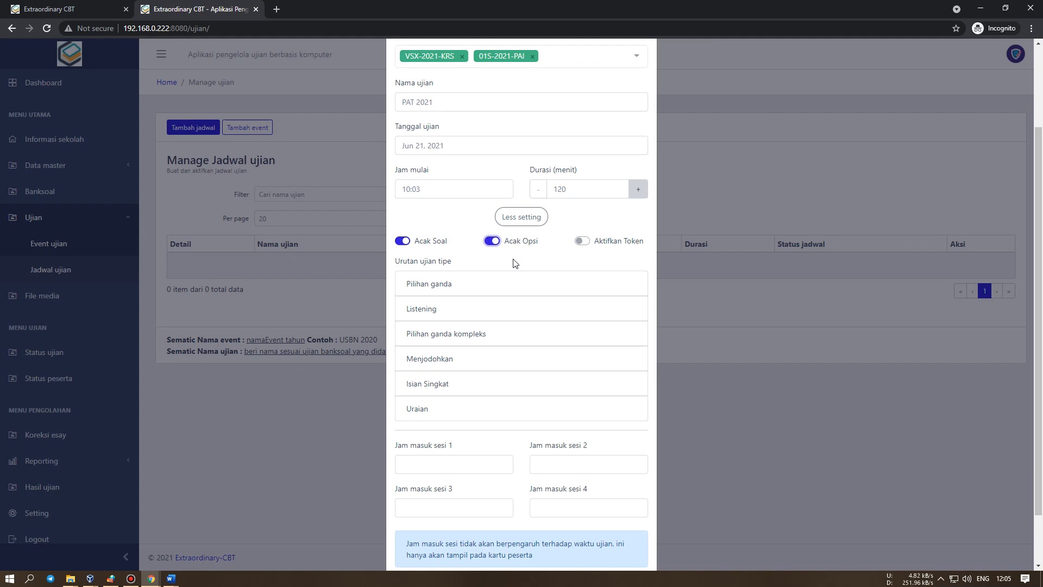
pyautogui.click(590, 247)
pyautogui.click(591, 247)
# Reorder the exam question types, moving Pilihan ganda kompleks to second place and Isian Singkat to third
pyautogui.scroll(1, 476, 140)
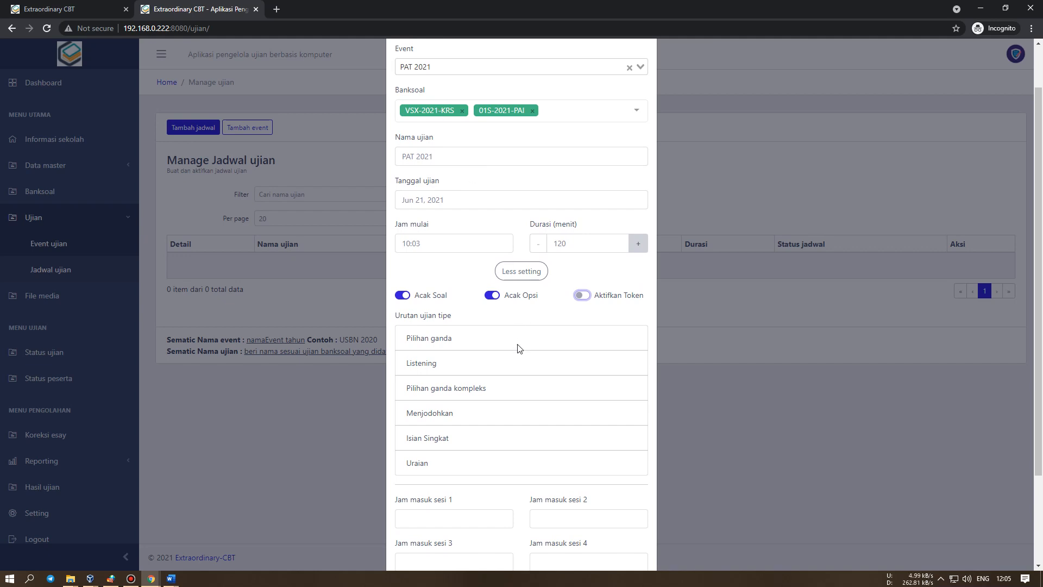
pyautogui.moveTo(476, 387); pyautogui.dragTo(451, 360)
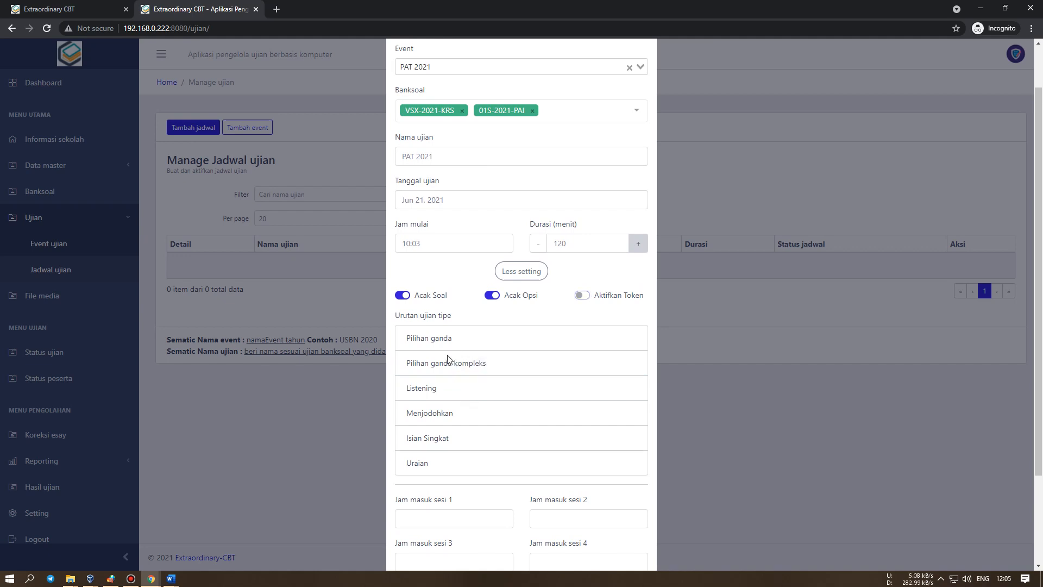
pyautogui.moveTo(438, 438); pyautogui.dragTo(426, 387)
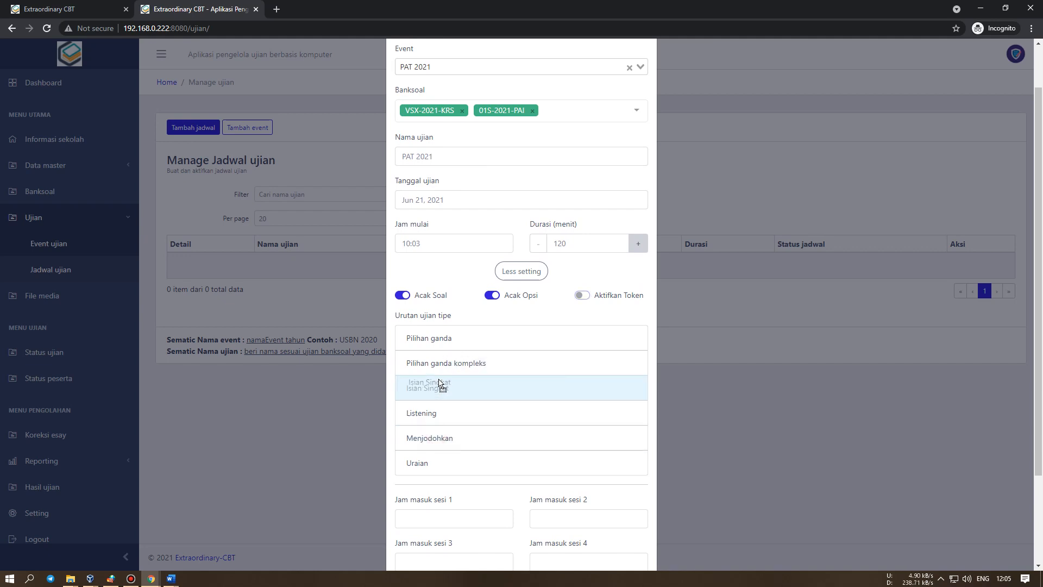
# Move Uraian to third place in the question type order and set the session 1 entry time to 07:06
pyautogui.moveTo(426, 458); pyautogui.dragTo(436, 412)
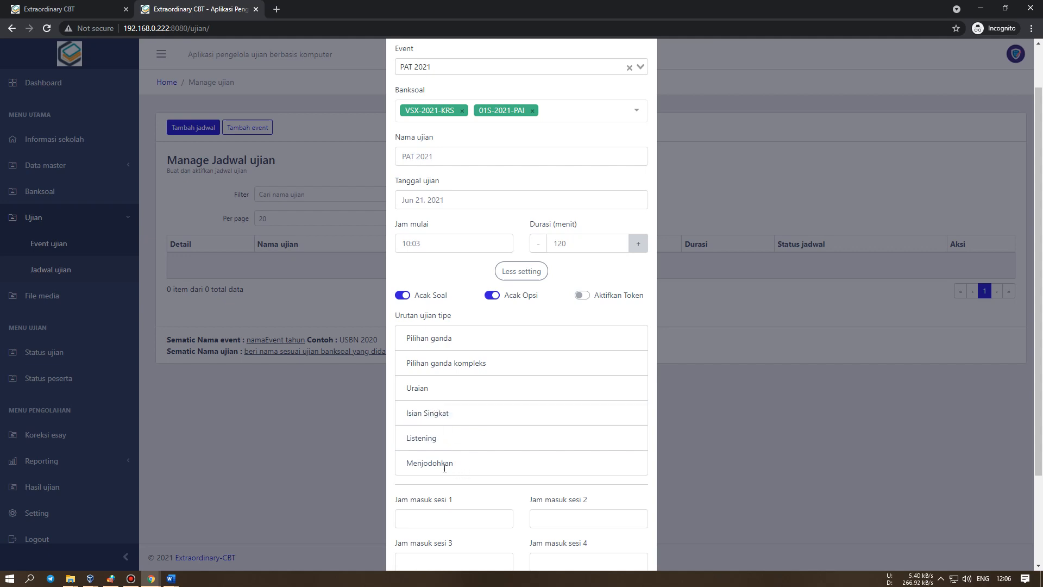
pyautogui.scroll(-1, 444, 467)
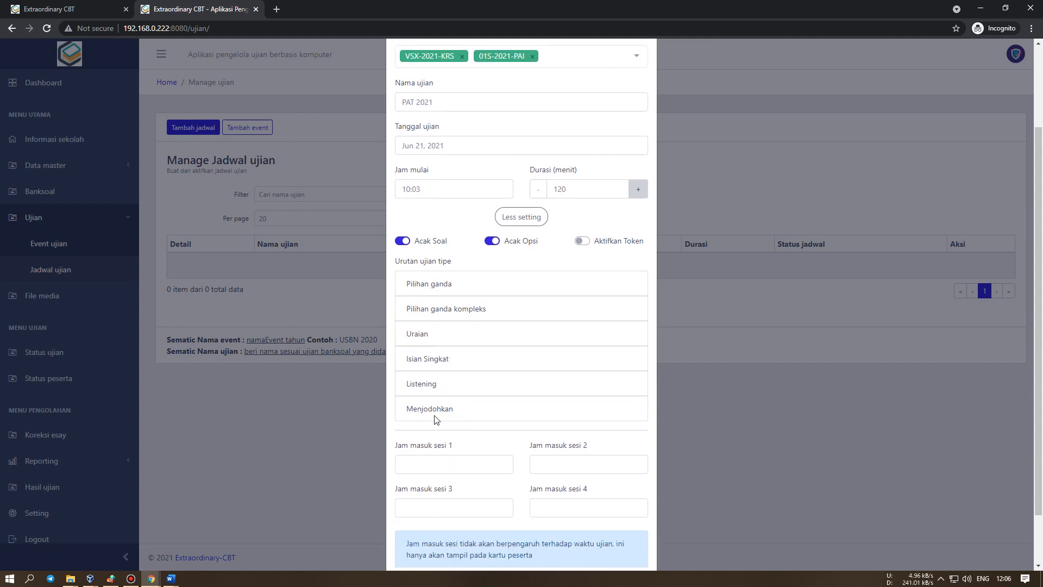
pyautogui.click(412, 464)
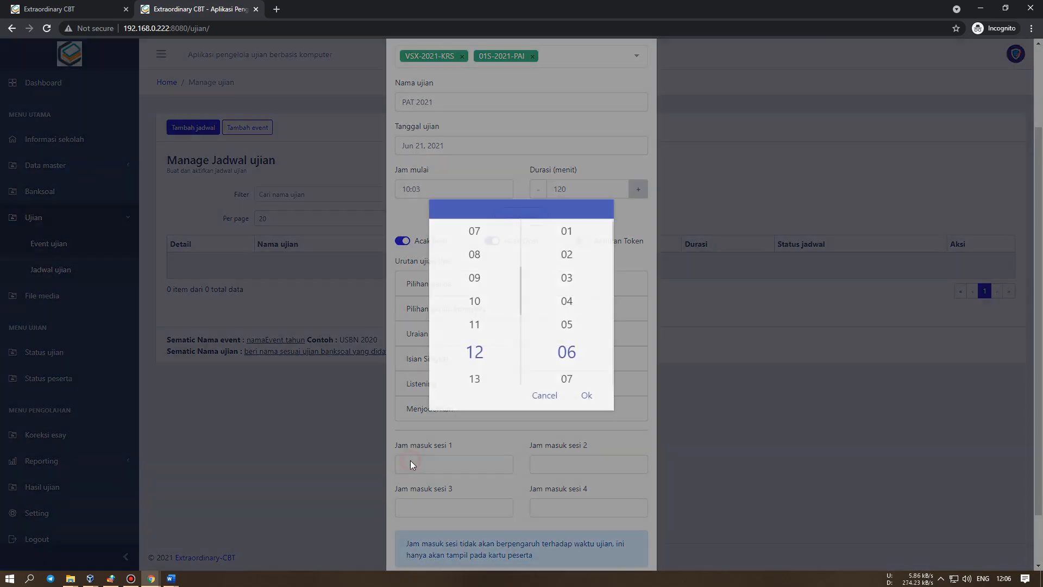
pyautogui.click(544, 395)
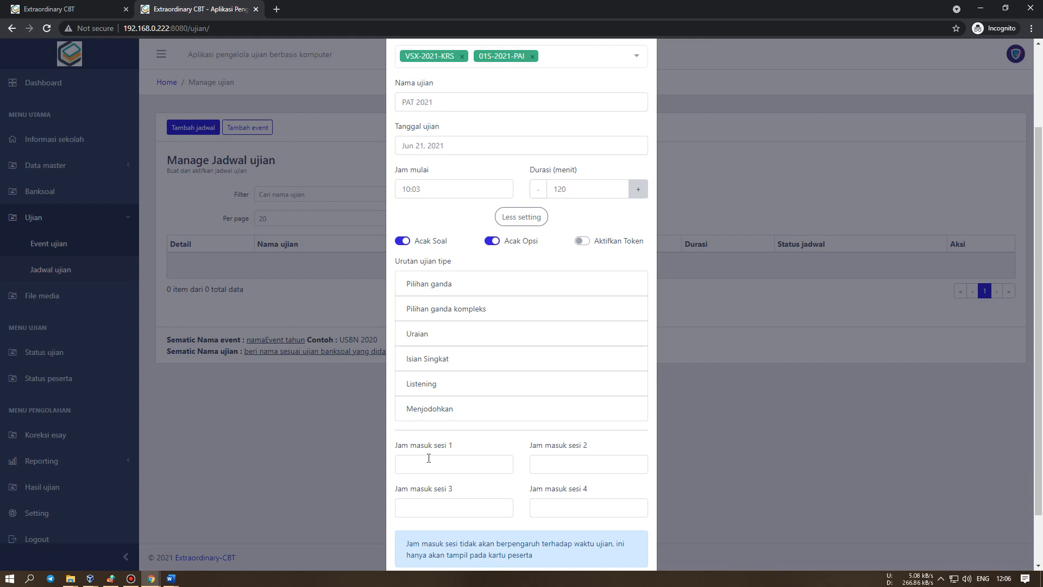
pyautogui.click(442, 463)
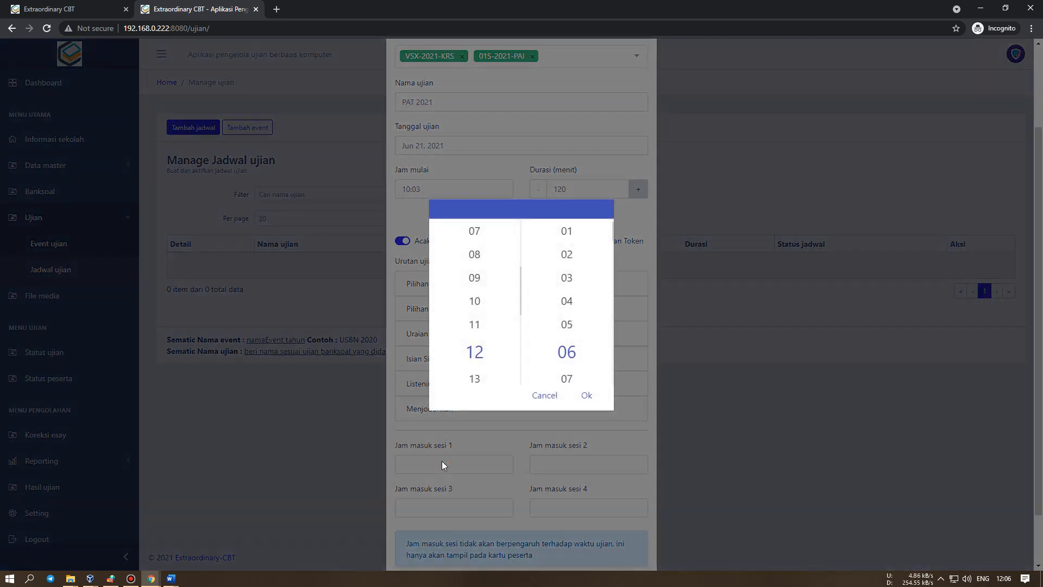
pyautogui.scroll(5, 477, 276)
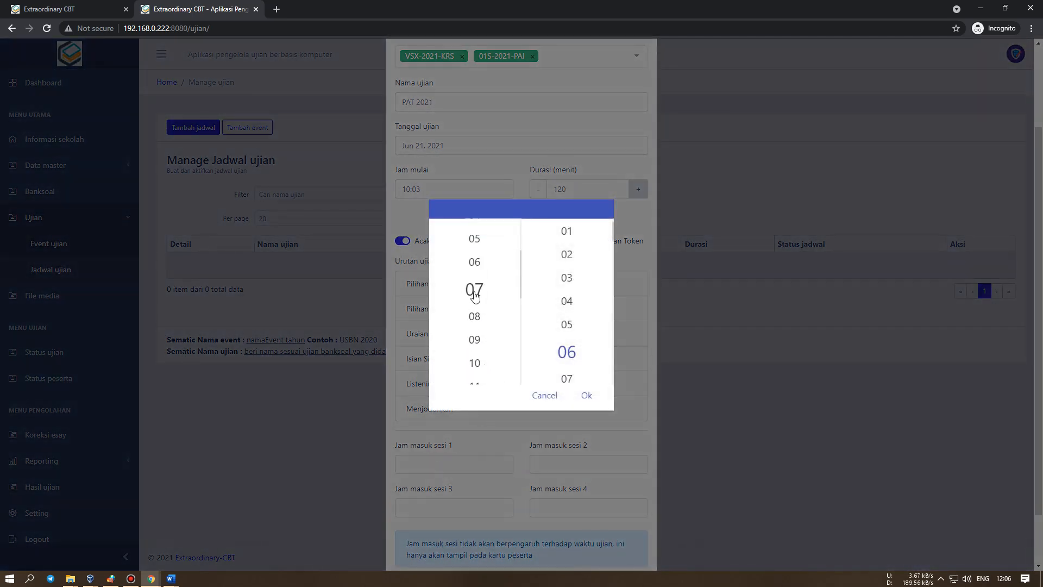
pyautogui.click(587, 397)
# Set the session 2 entry time to 08:06
pyautogui.click(575, 464)
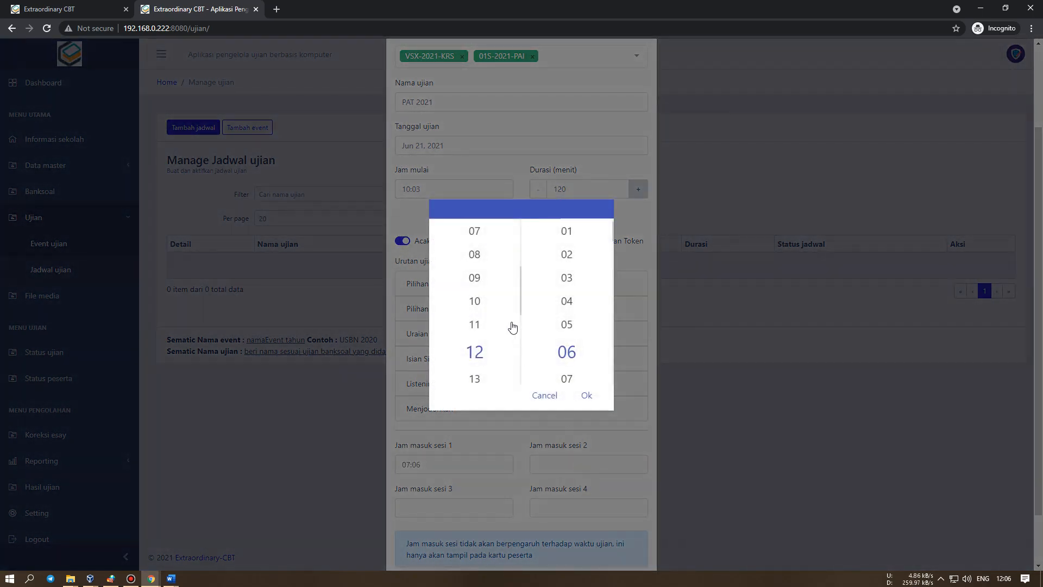
pyautogui.scroll(-2, 500, 353)
pyautogui.scroll(6, 497, 347)
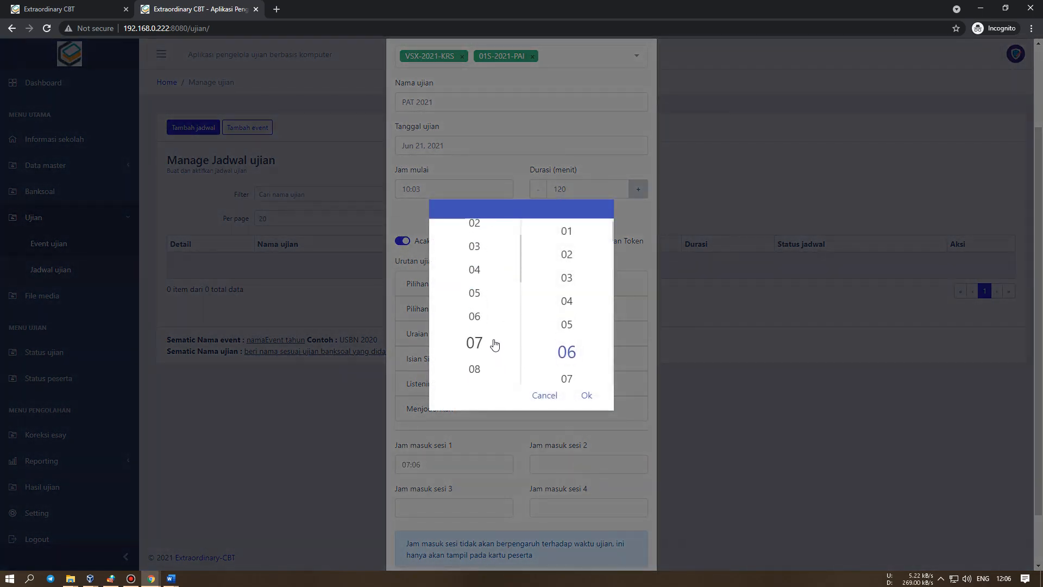
pyautogui.scroll(4, 492, 331)
pyautogui.scroll(-5, 483, 311)
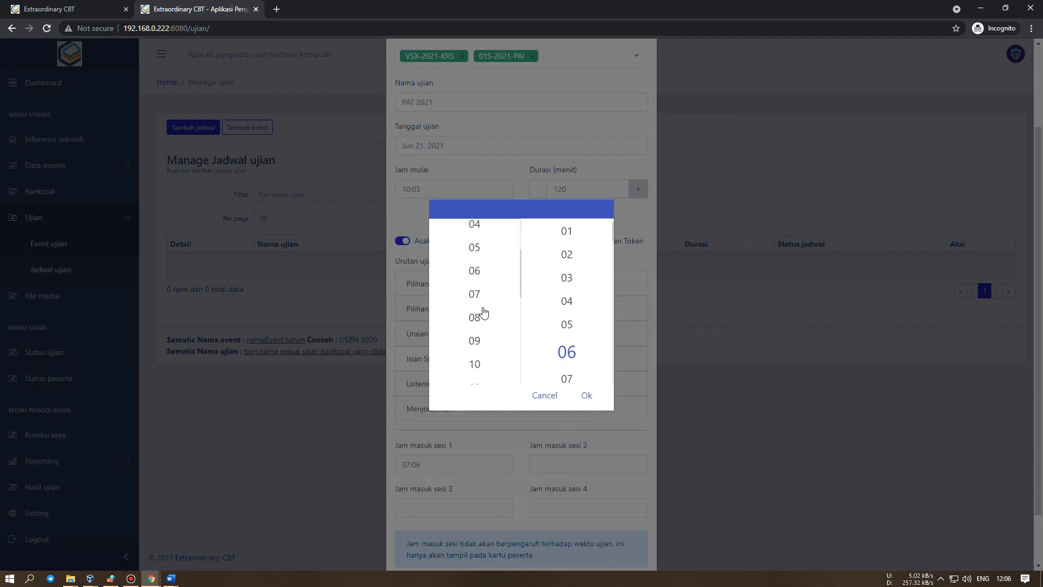
pyautogui.click(484, 315)
pyautogui.click(594, 396)
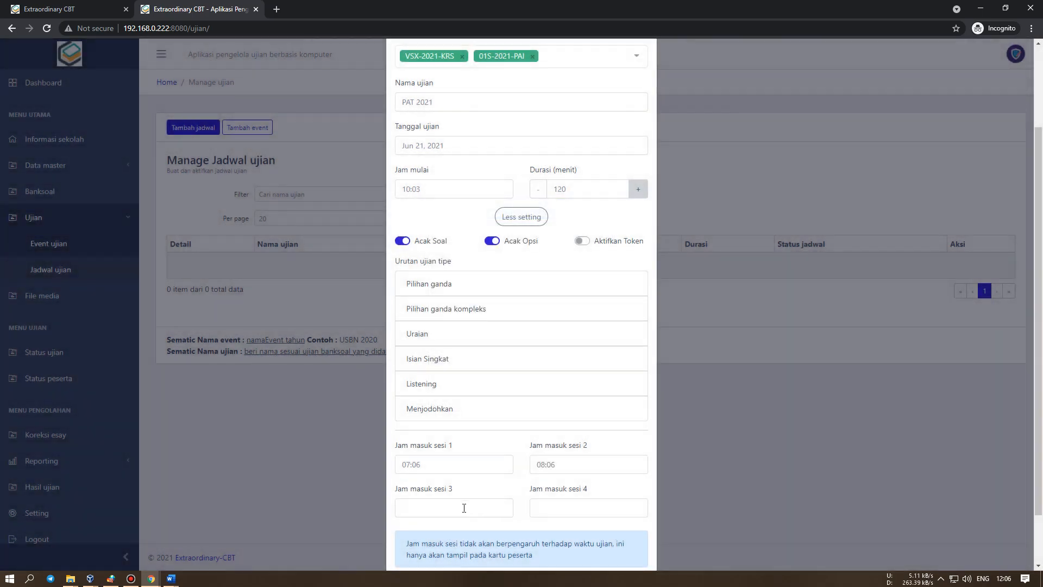
# Set the session 3 entry time to 10:06
pyautogui.click(464, 508)
pyautogui.scroll(-4, 484, 358)
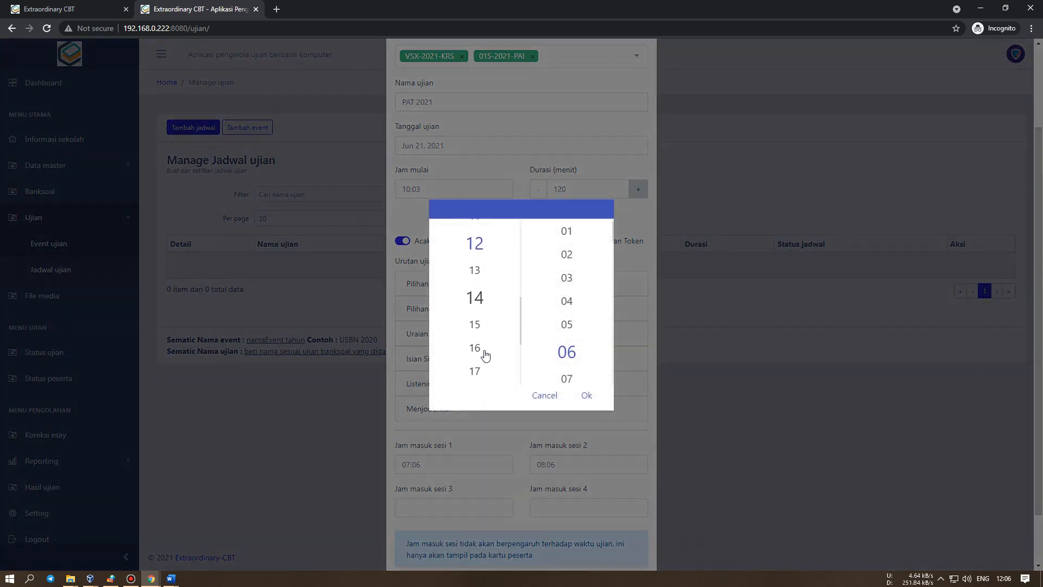
pyautogui.scroll(-5, 488, 355)
pyautogui.scroll(7, 487, 306)
pyautogui.scroll(2, 486, 306)
pyautogui.click(587, 395)
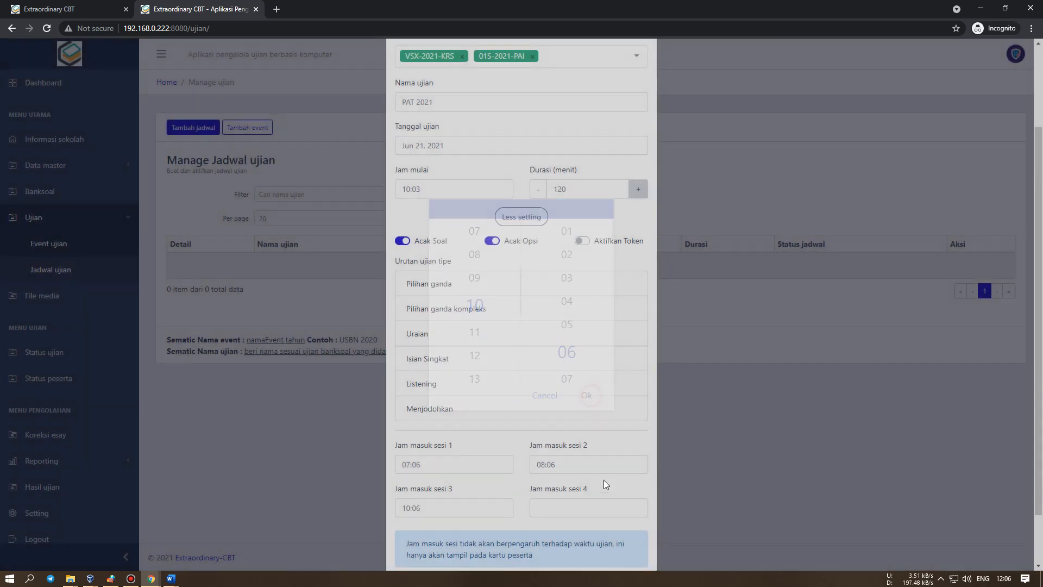
# Set the session 4 entry time to 11:06
pyautogui.click(591, 507)
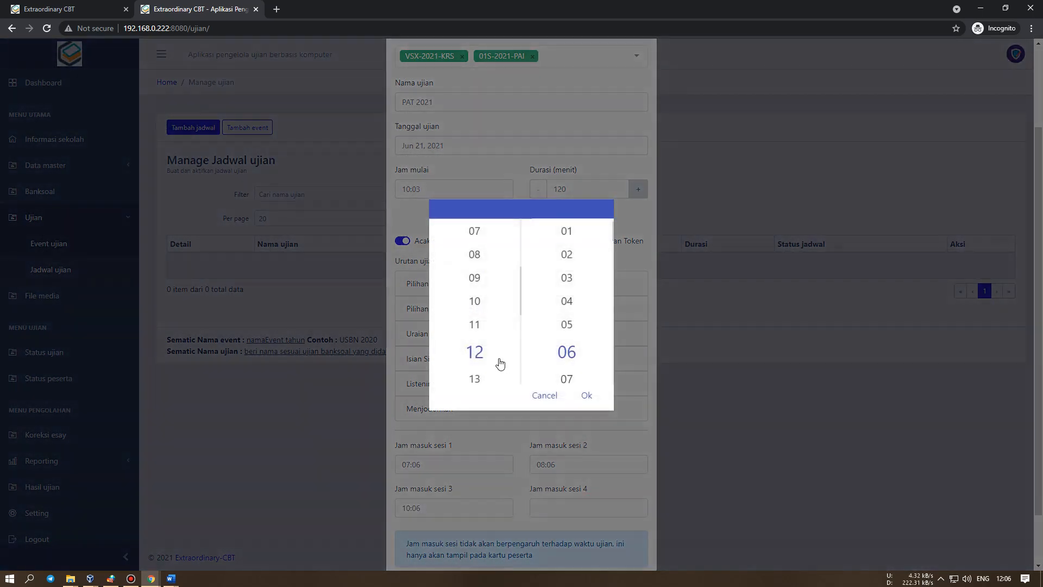
pyautogui.click(474, 325)
pyautogui.click(590, 397)
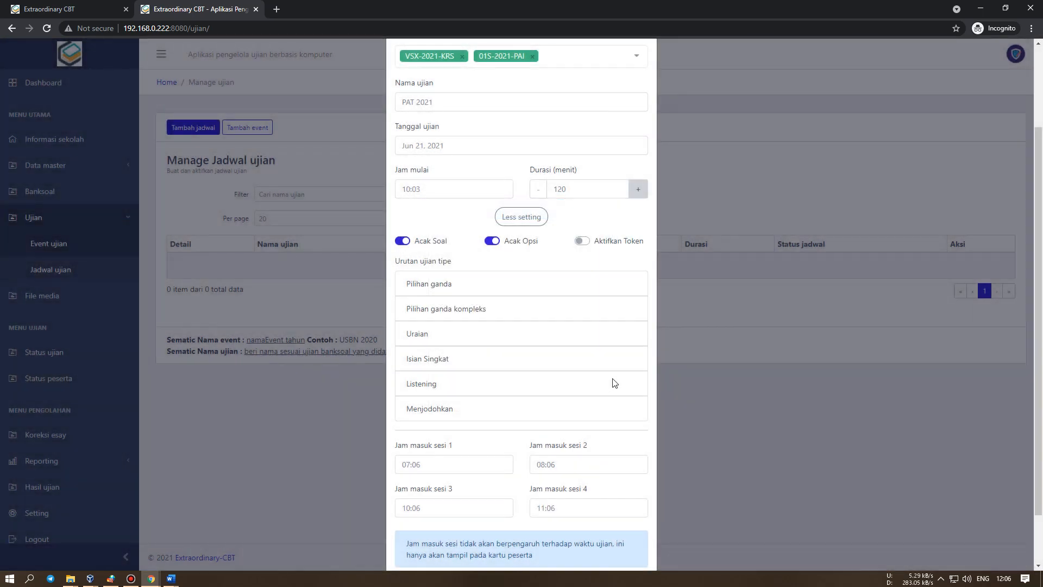
# Change the exam's start time (Jam mulai) to 07:03
pyautogui.scroll(-1, 501, 423)
pyautogui.scroll(3, 498, 413)
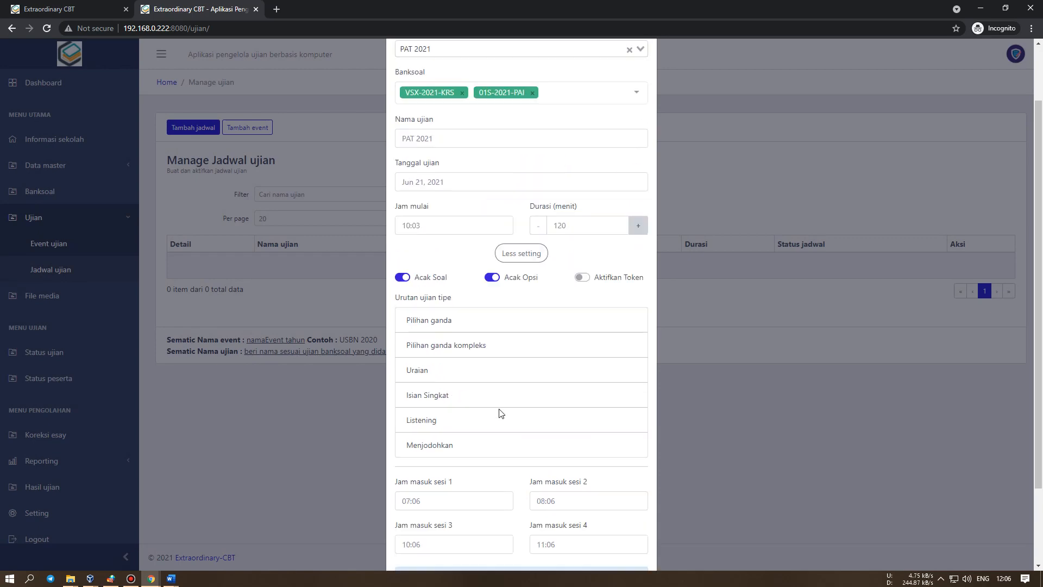
pyautogui.click(425, 297)
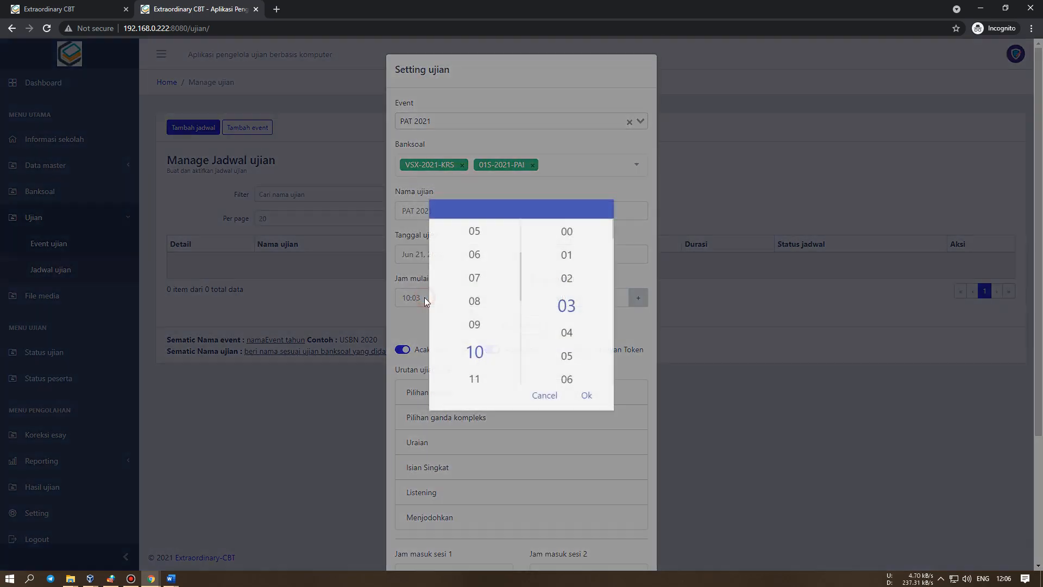
pyautogui.click(473, 280)
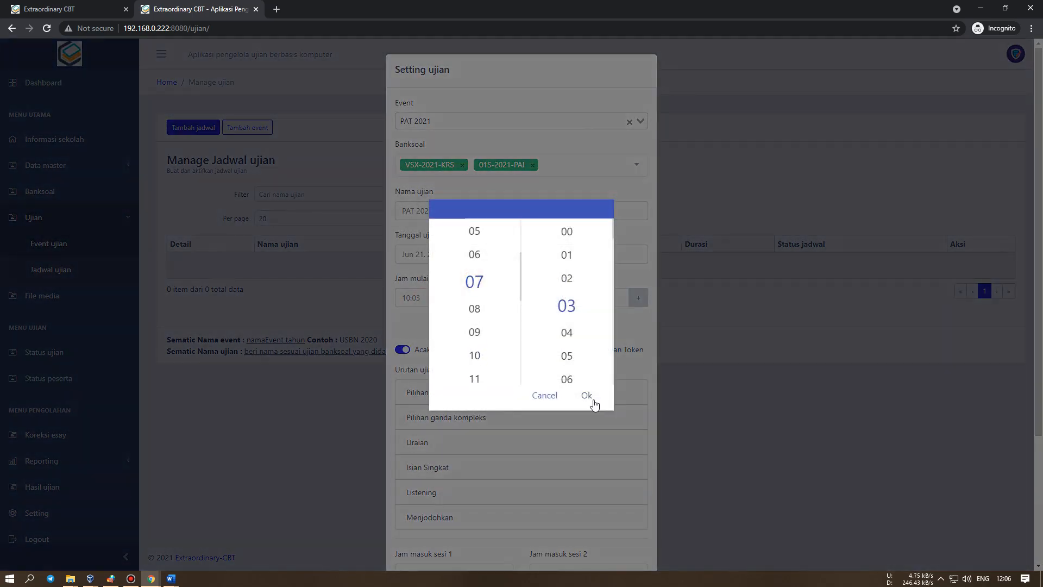
pyautogui.click(589, 396)
# Review the exam settings, save the schedule, and briefly check its details in the schedule list
pyautogui.scroll(-2, 505, 424)
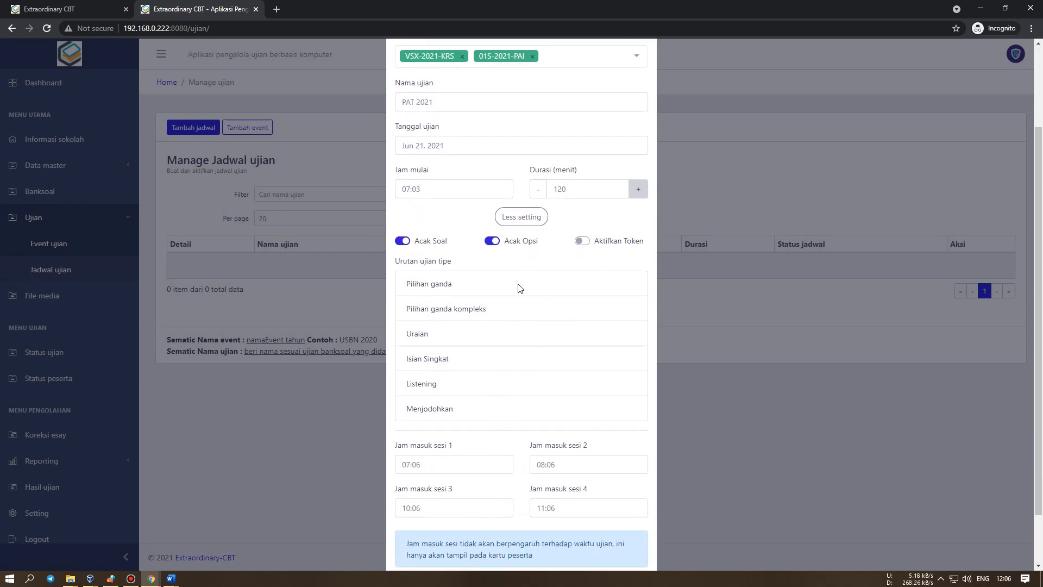
pyautogui.scroll(2, 521, 289)
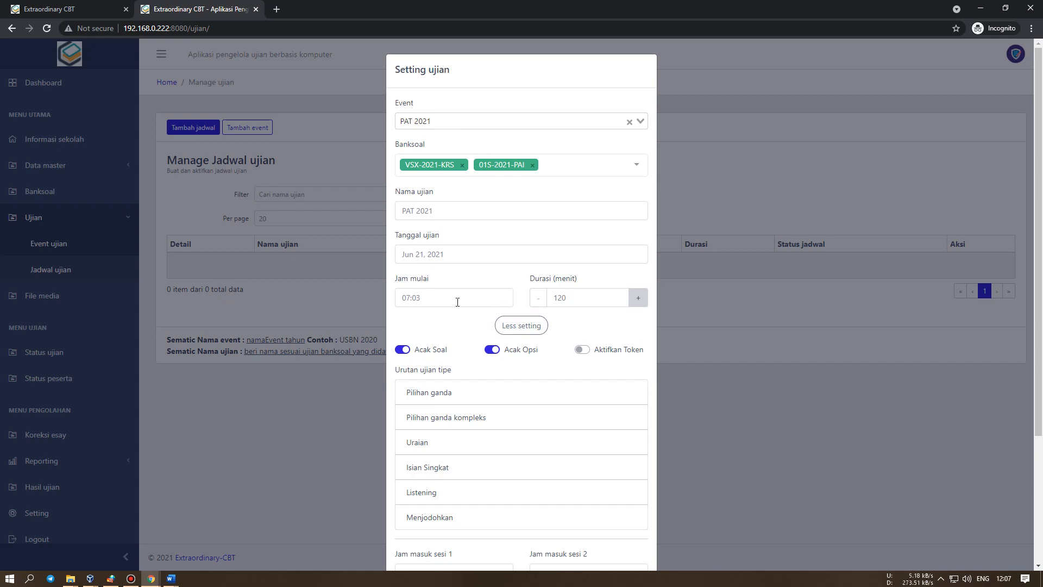
pyautogui.scroll(-1, 458, 302)
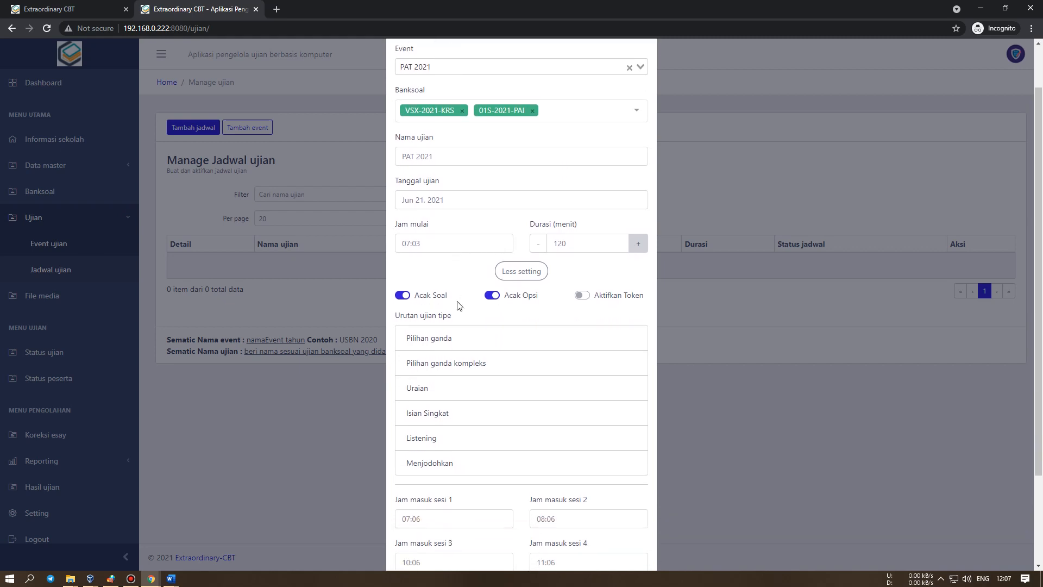
pyautogui.scroll(-1, 461, 306)
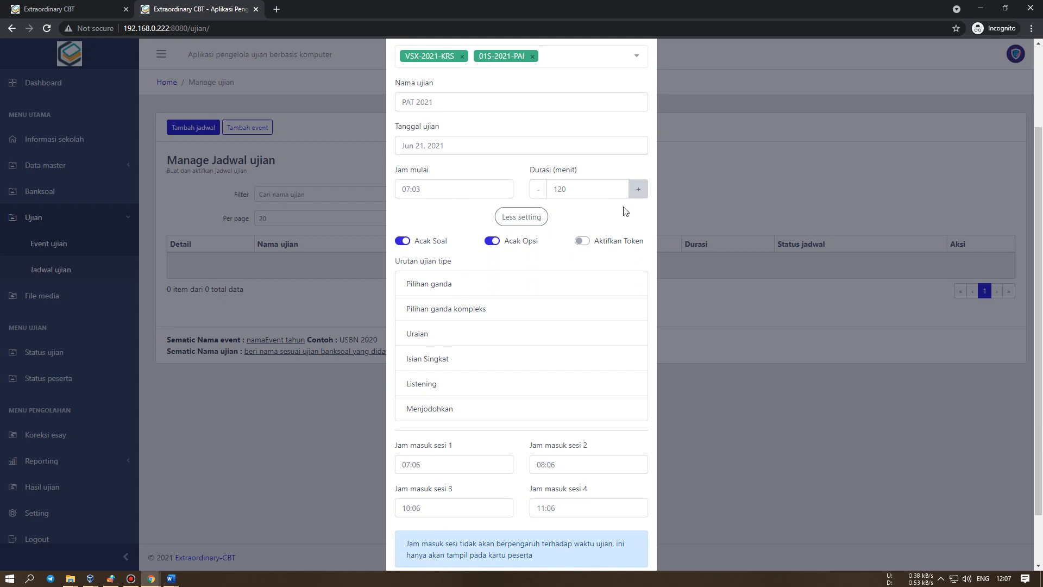
pyautogui.scroll(-2, 626, 211)
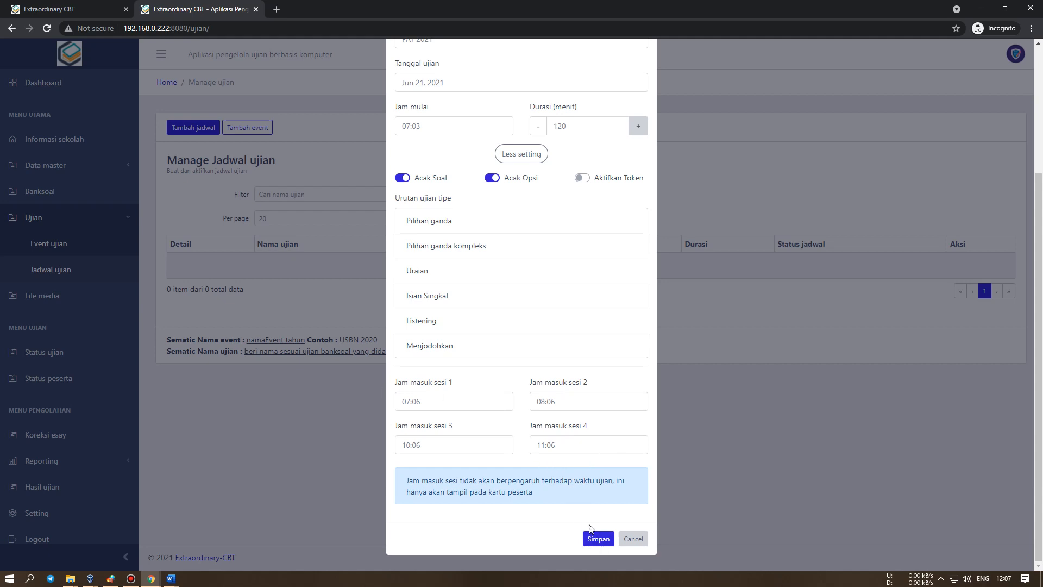
pyautogui.click(599, 539)
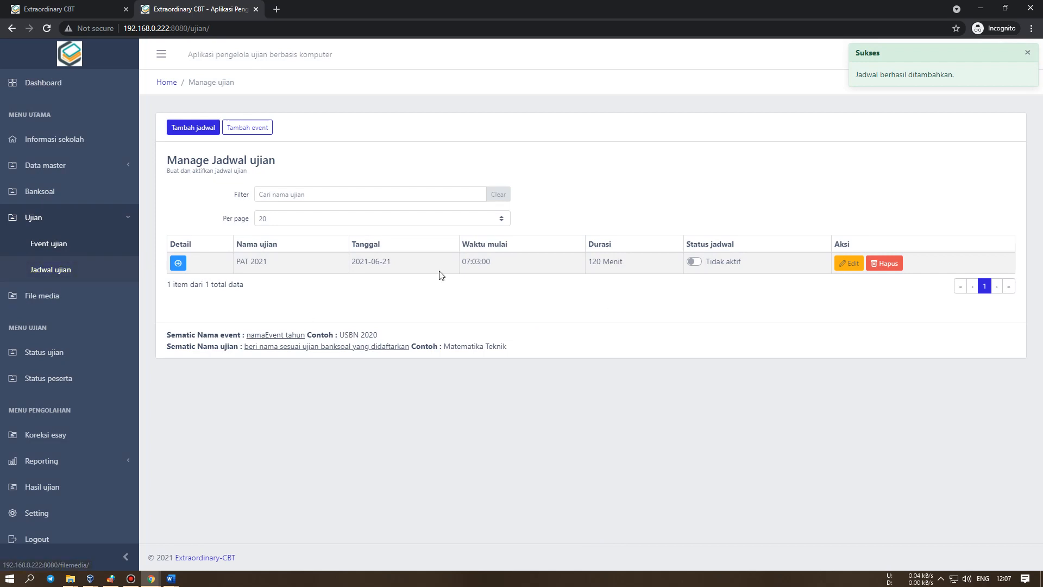
pyautogui.click(178, 264)
pyautogui.click(179, 263)
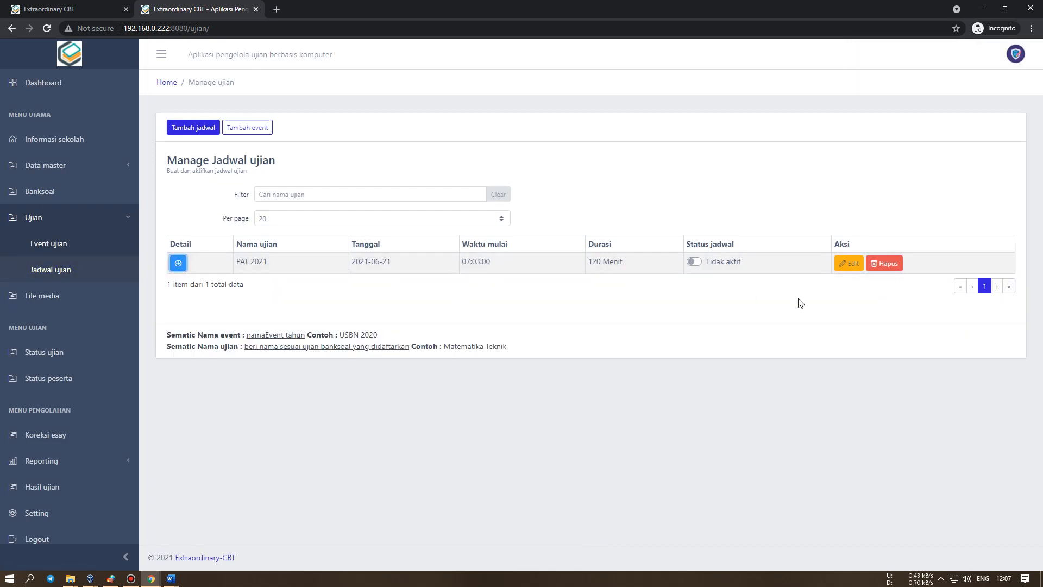
# Edit the PAT 2021 schedule, rename the exam as PAT-MAPEL AGAMA 2021, and save the change
pyautogui.click(847, 263)
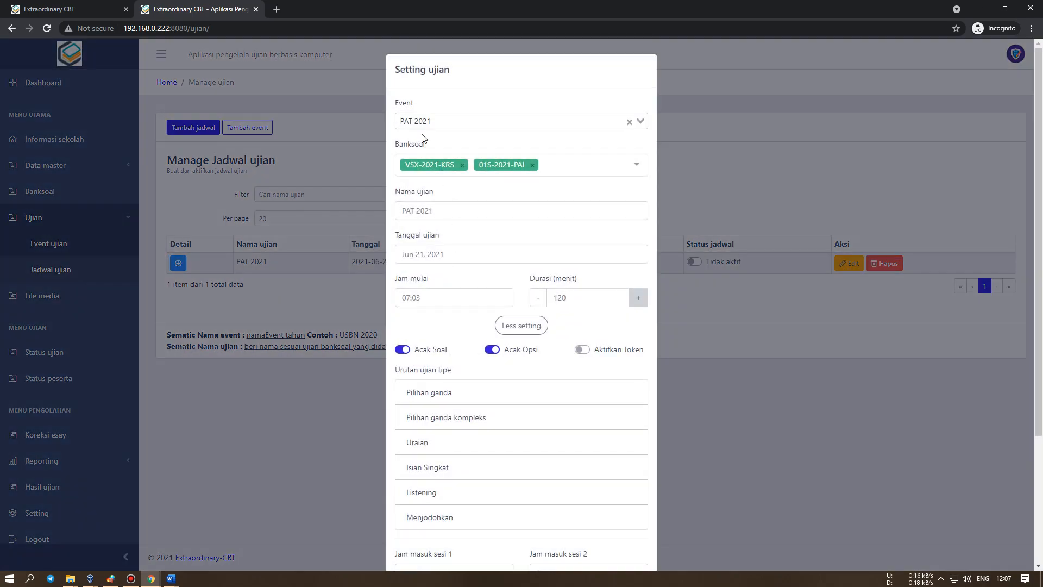
pyautogui.click(408, 120)
pyautogui.click(440, 96)
pyautogui.click(417, 212)
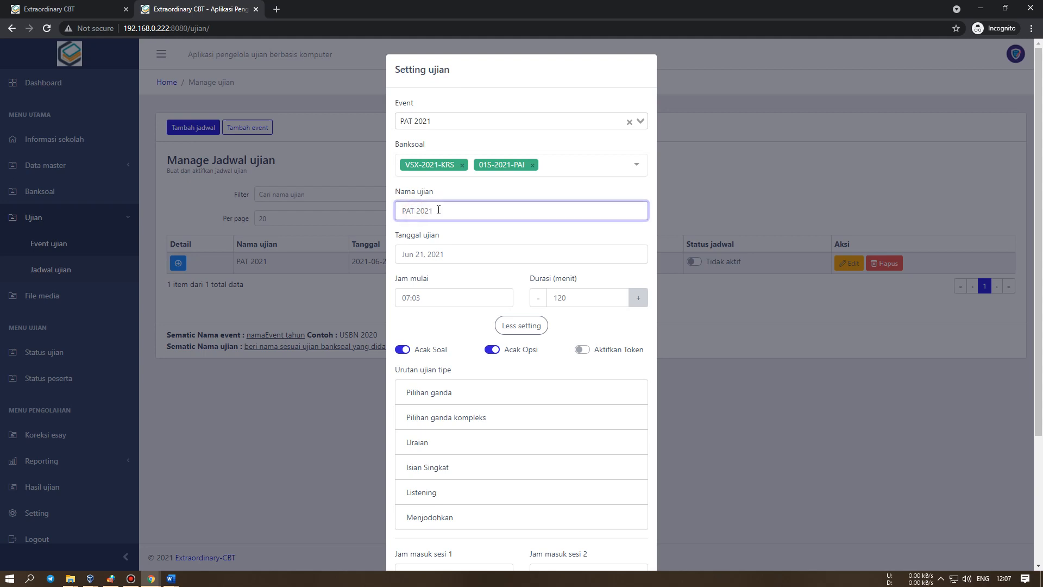
pyautogui.write('-MAPEL AGAMA')
pyautogui.scroll(-5, 448, 337)
pyautogui.click(600, 539)
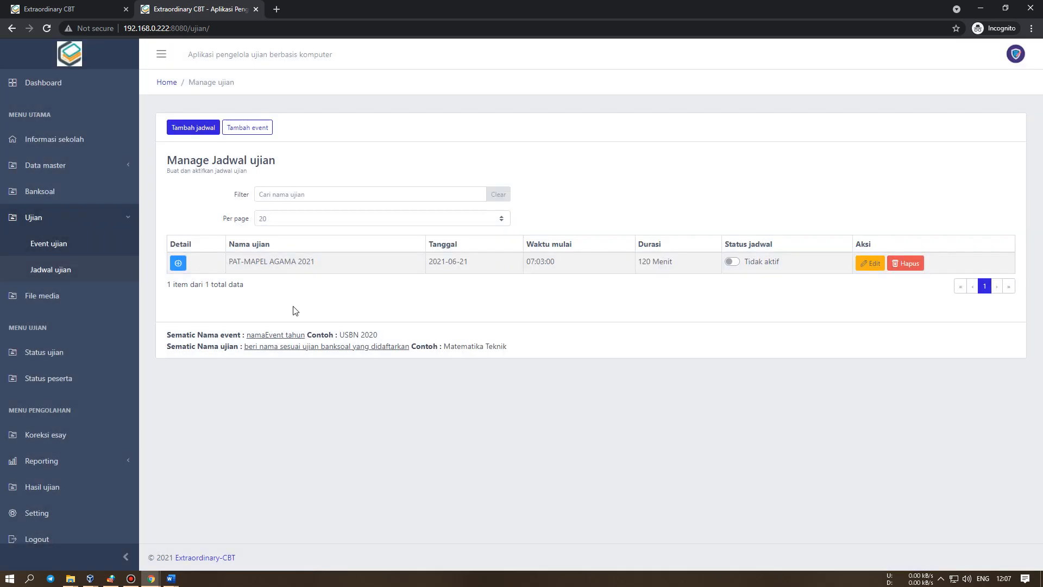
# Examine the PAT-MAPEL AGAMA 2021 schedule's details: event, question banks, randomization and token settings, and question order
pyautogui.click(179, 265)
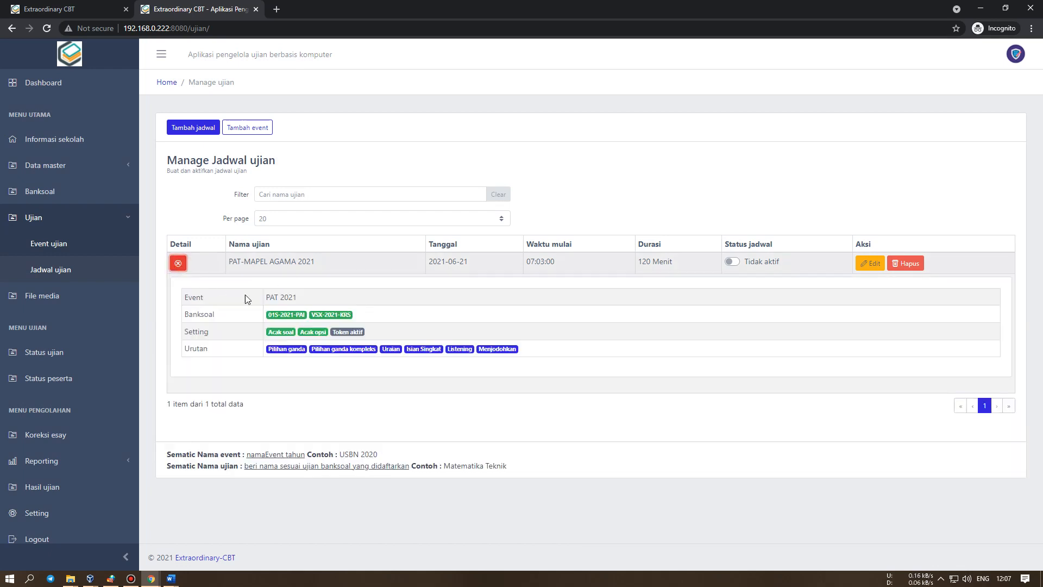
pyautogui.click(272, 315)
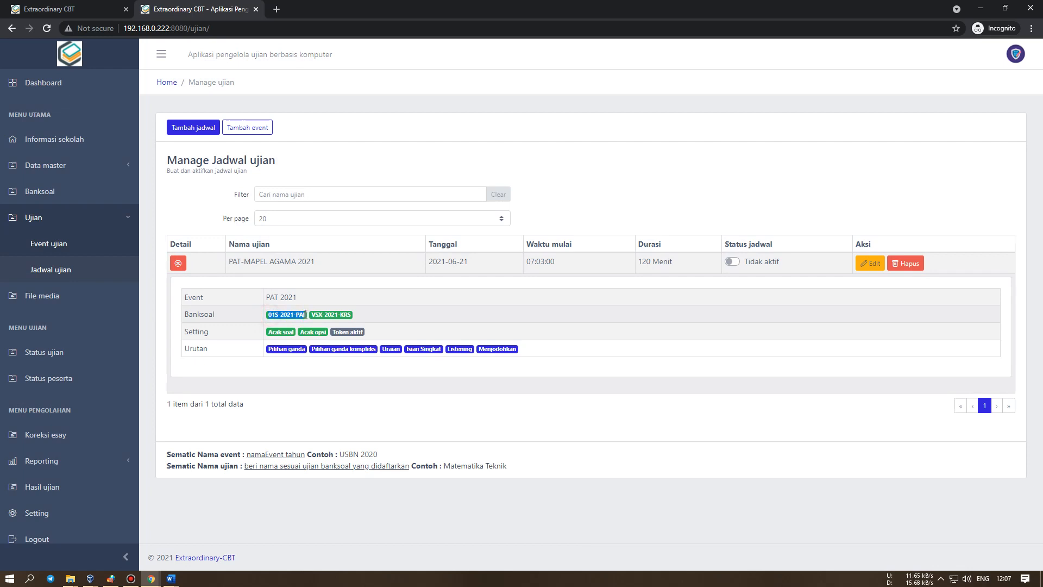
pyautogui.moveTo(359, 321); pyautogui.dragTo(330, 311)
pyautogui.click(363, 314)
pyautogui.doubleClick(188, 332)
pyautogui.moveTo(296, 332); pyautogui.dragTo(320, 330)
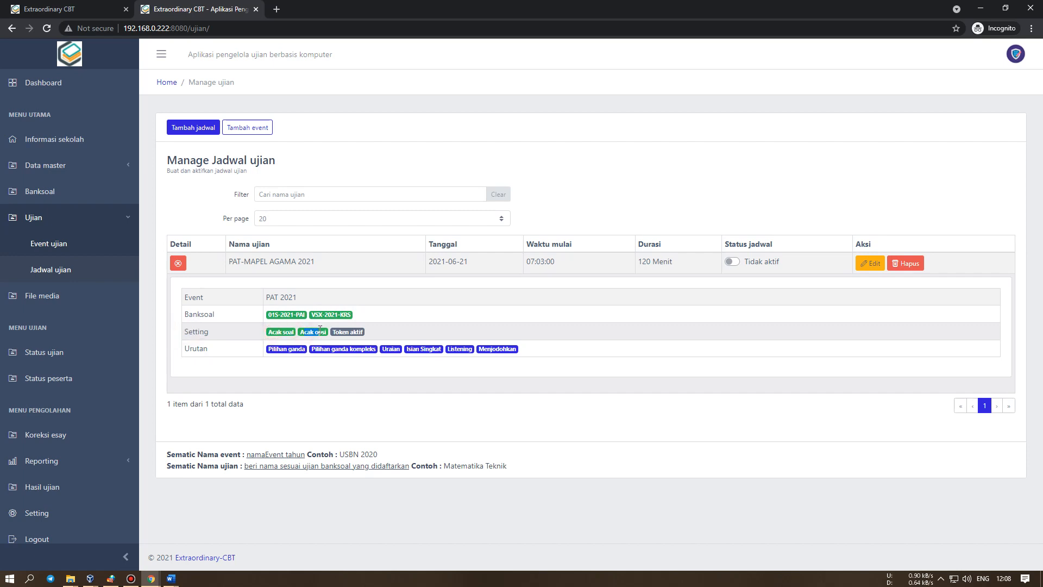
pyautogui.click(296, 337)
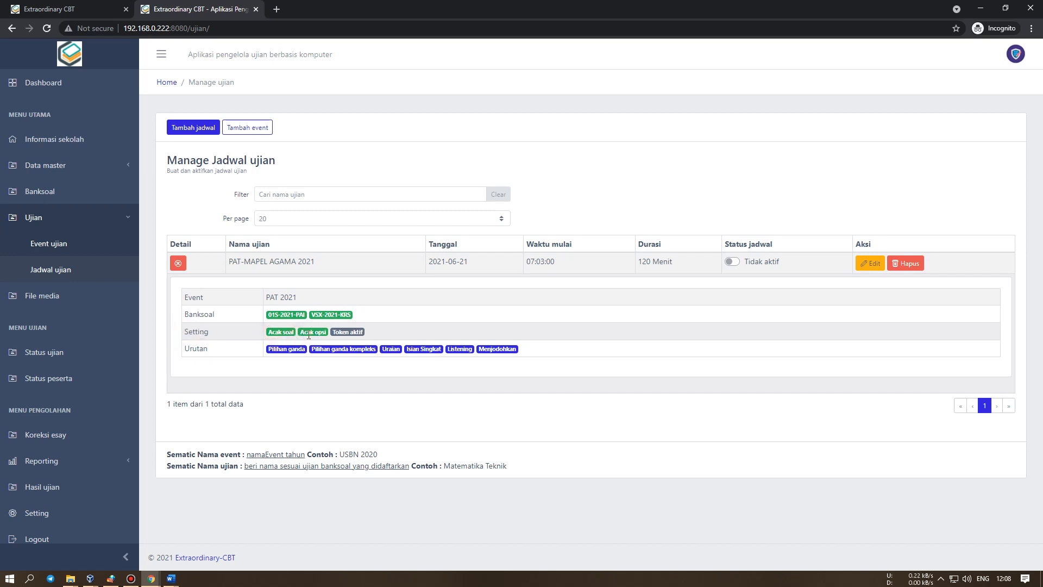
pyautogui.moveTo(333, 332)
pyautogui.mouseDown()
pyautogui.moveTo(380, 332)
pyautogui.moveTo(343, 334)
pyautogui.mouseUp()
pyautogui.click(344, 333)
pyautogui.click(177, 263)
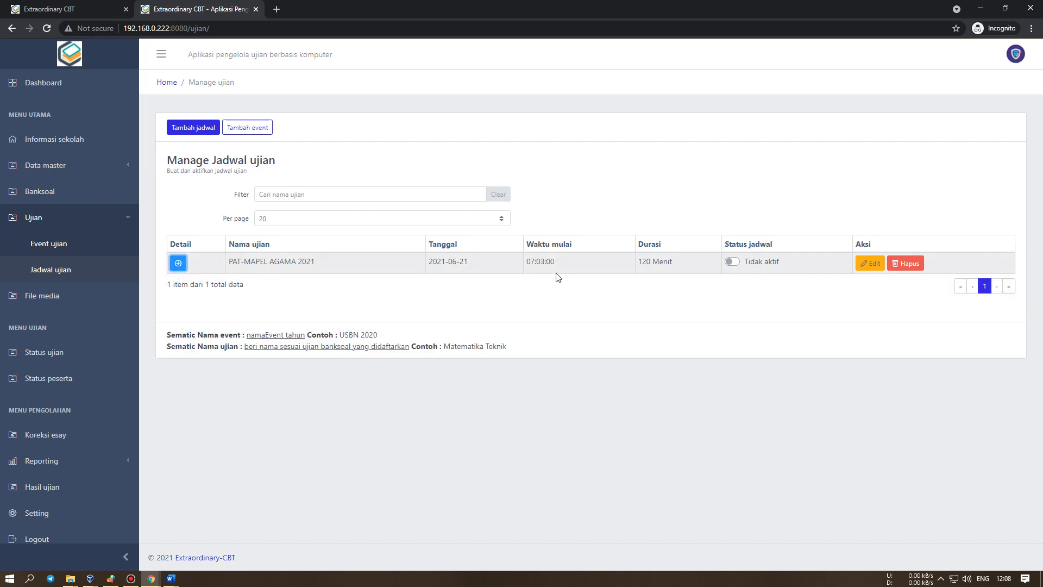
# Check the start time and duration listed for the PAT-MAPEL AGAMA 2021 schedule
pyautogui.moveTo(529, 262); pyautogui.dragTo(569, 262)
pyautogui.moveTo(683, 260); pyautogui.dragTo(638, 262)
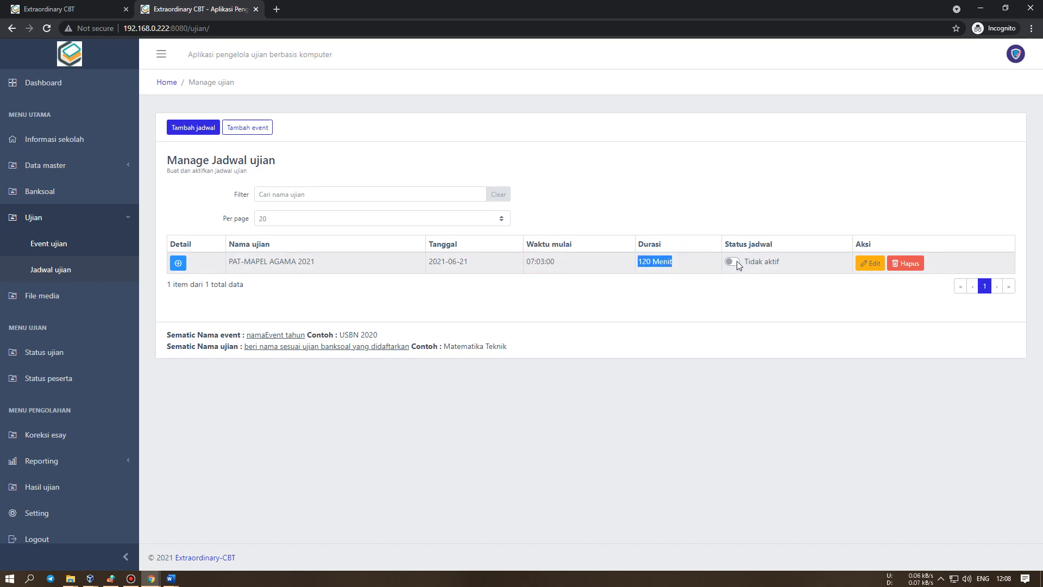
pyautogui.click(640, 302)
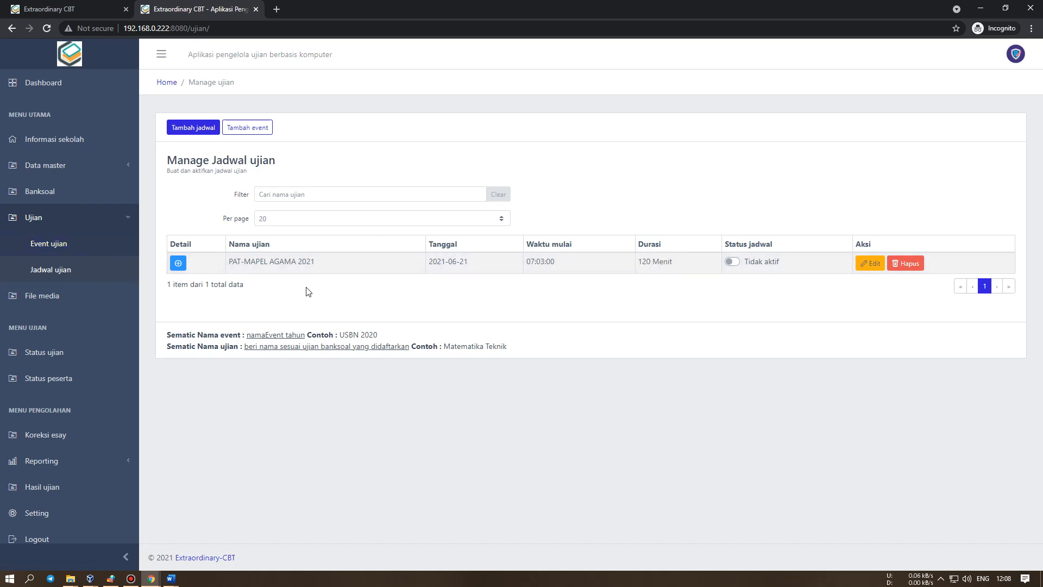
# Start a new exam schedule for event PAT 2021 with question bank OGZ-2021-IND, naming the exam BAHASA INDONESIA
pyautogui.click(47, 246)
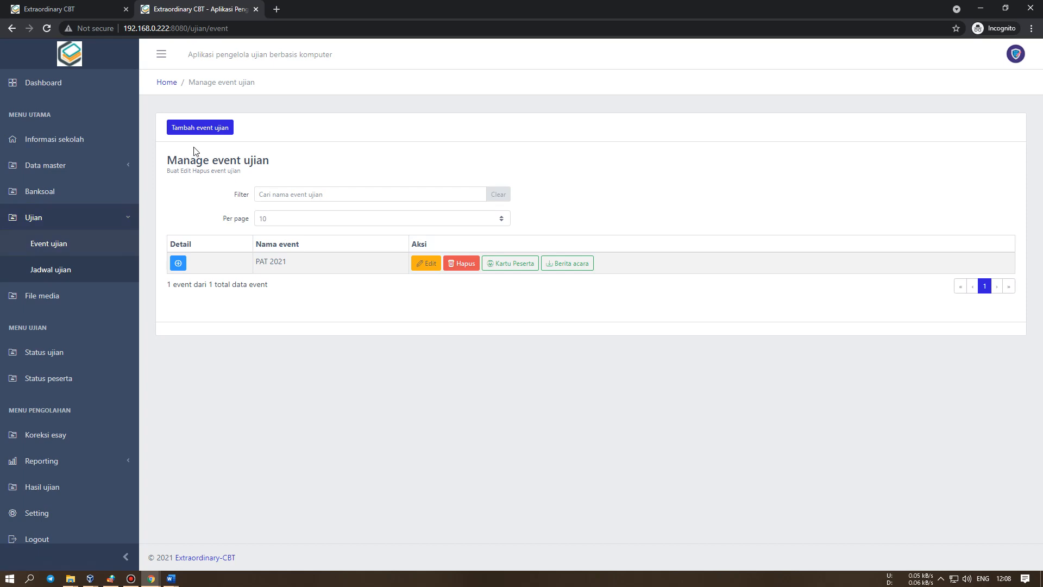
pyautogui.click(70, 279)
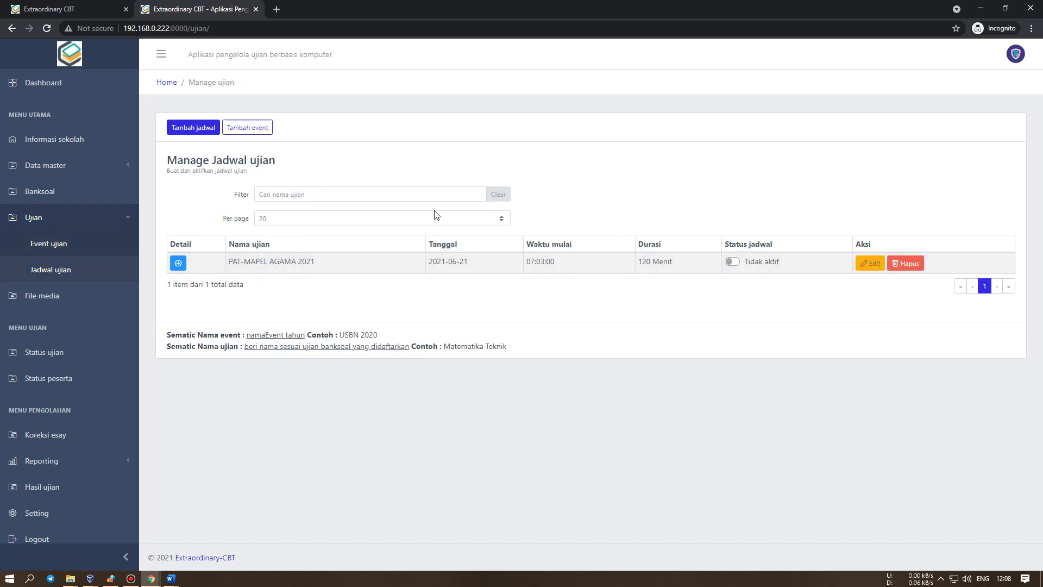
pyautogui.click(203, 136)
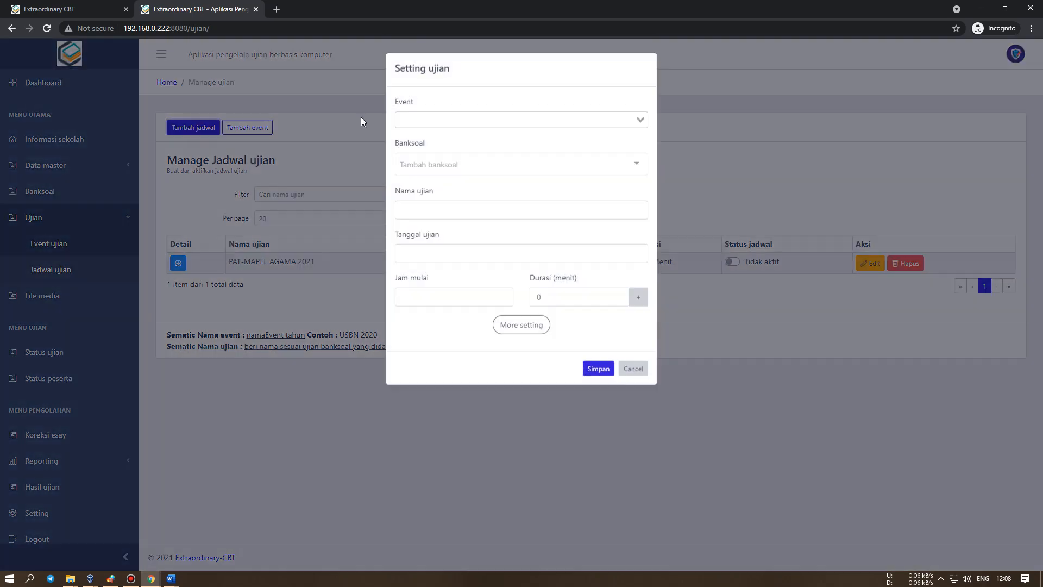
pyautogui.click(484, 121)
pyautogui.click(456, 136)
pyautogui.click(452, 161)
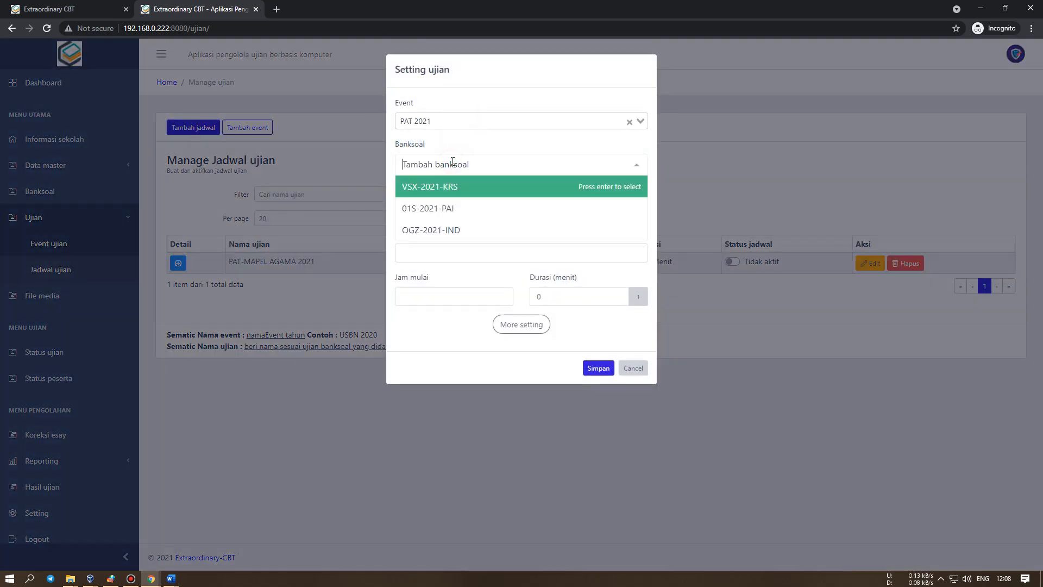
pyautogui.click(443, 231)
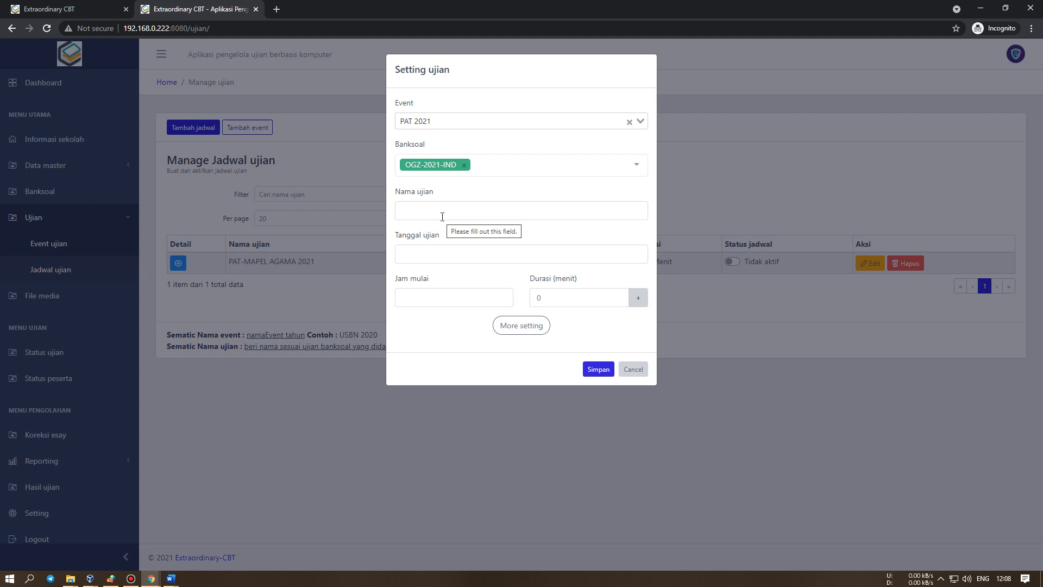
pyautogui.click(443, 216)
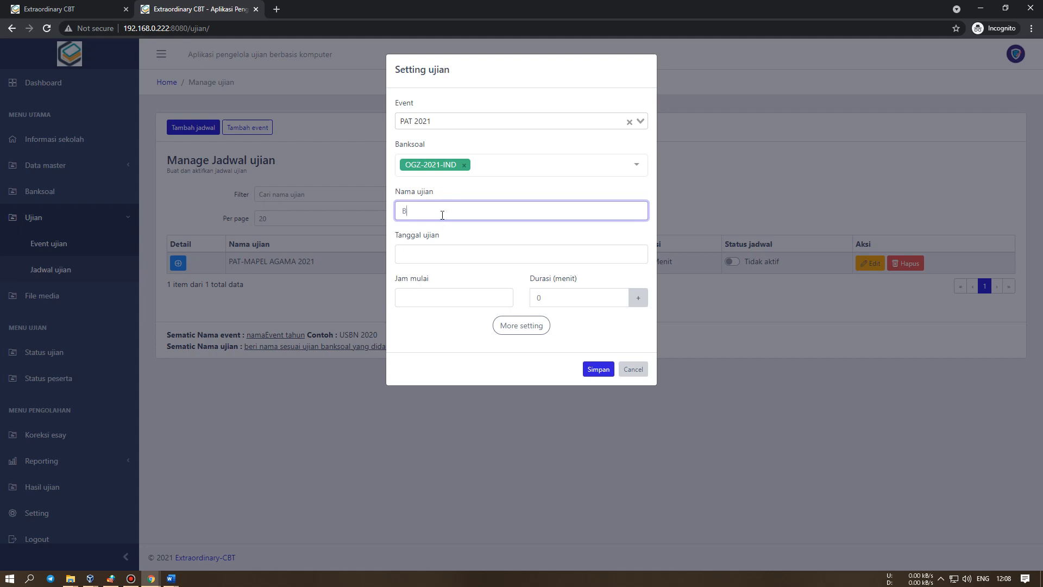
pyautogui.write('BAHASA INDONESIA')
# Set the exam date to Jun 21, 2021
pyautogui.click(441, 251)
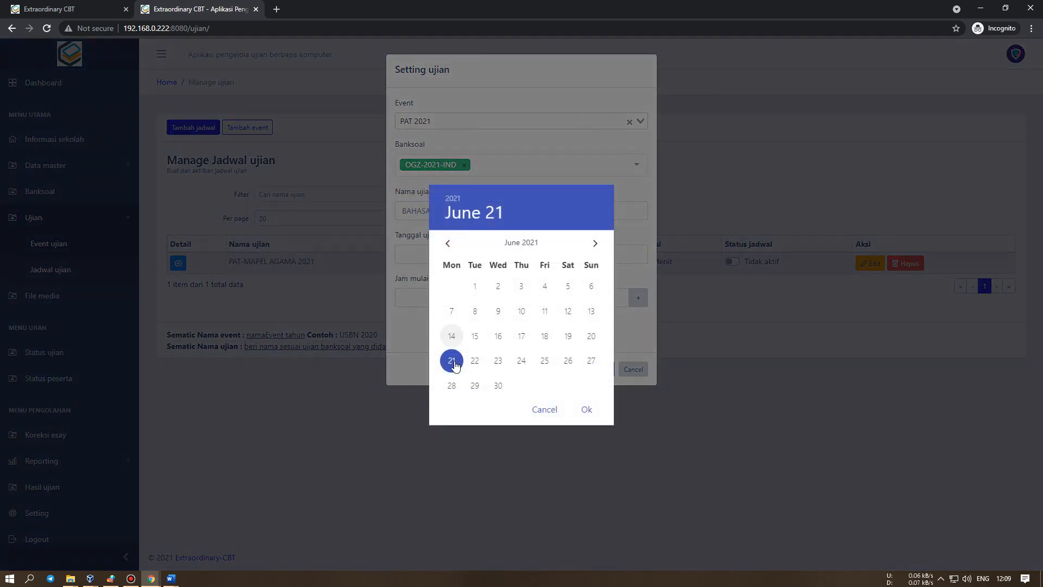
pyautogui.click(589, 410)
pyautogui.click(442, 304)
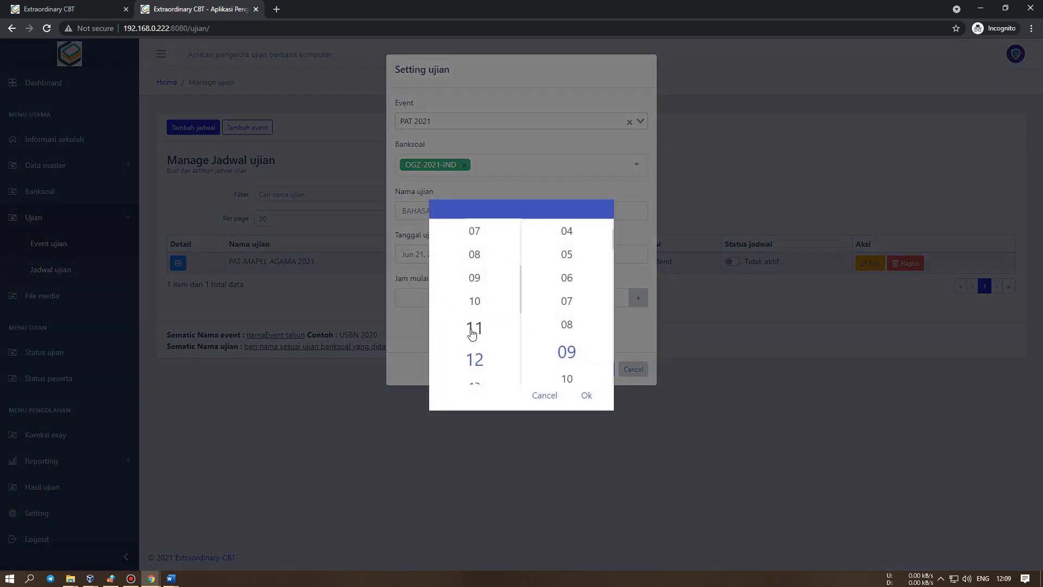
pyautogui.click(443, 189)
# Set the exam date to Jun 22, 2021 and the start time to 07:09
pyautogui.click(449, 255)
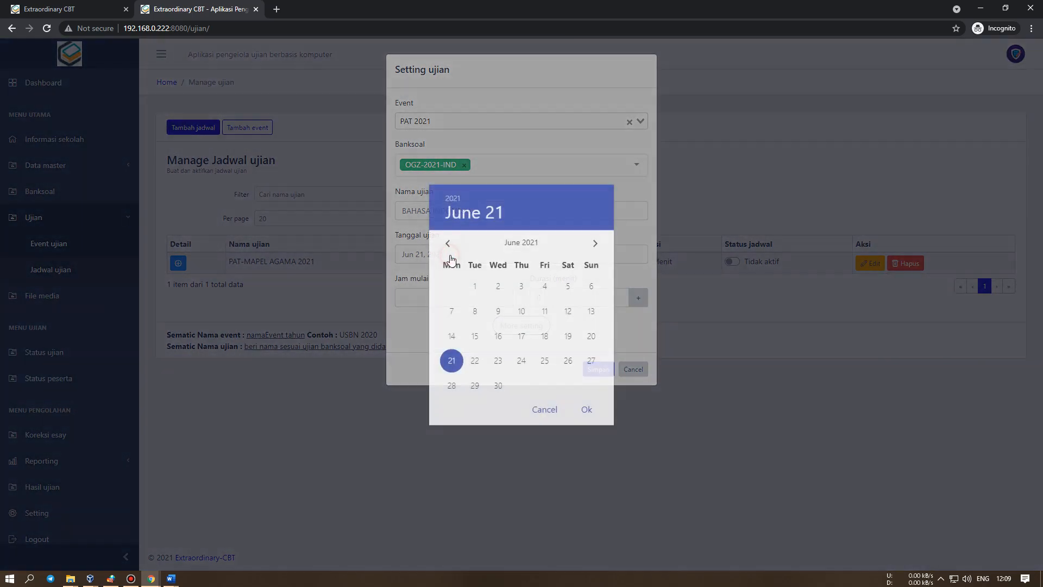
pyautogui.click(475, 361)
pyautogui.click(586, 410)
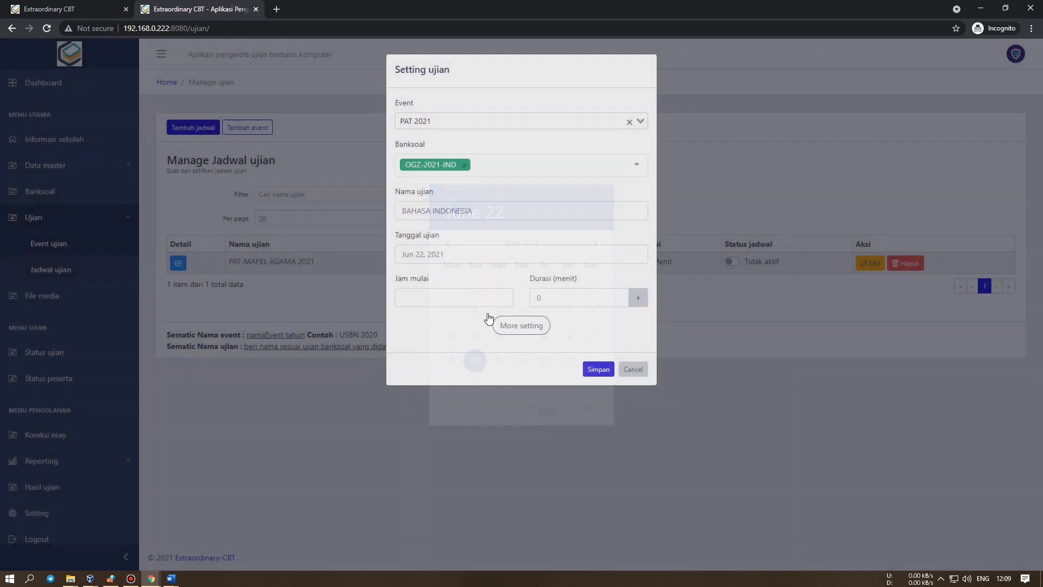
pyautogui.click(459, 298)
pyautogui.click(474, 236)
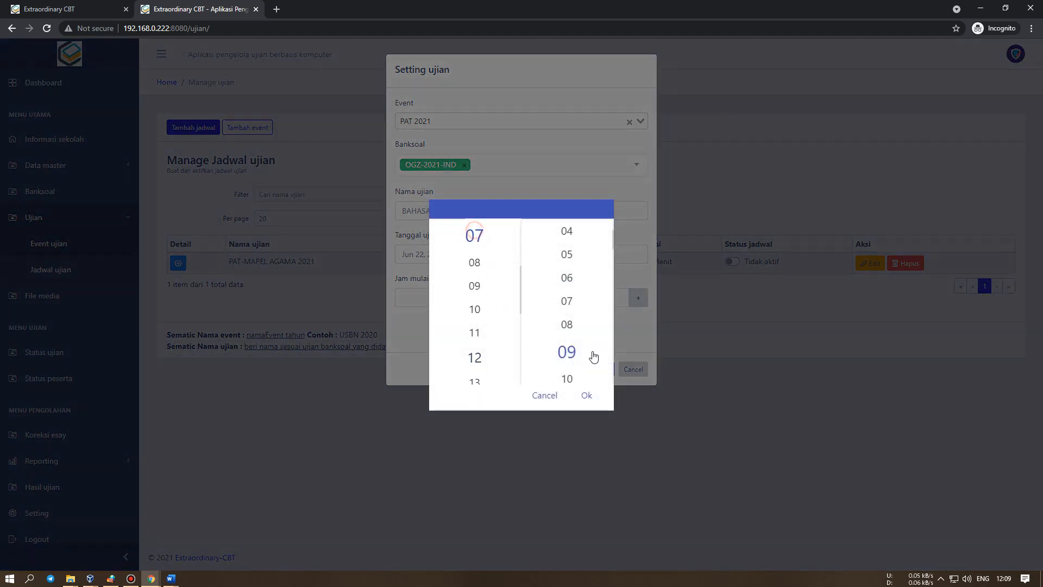
pyautogui.click(587, 395)
# Expand the additional exam settings and enable random question order (Acak Soal) and random option order (Acak Opsi)
pyautogui.click(521, 326)
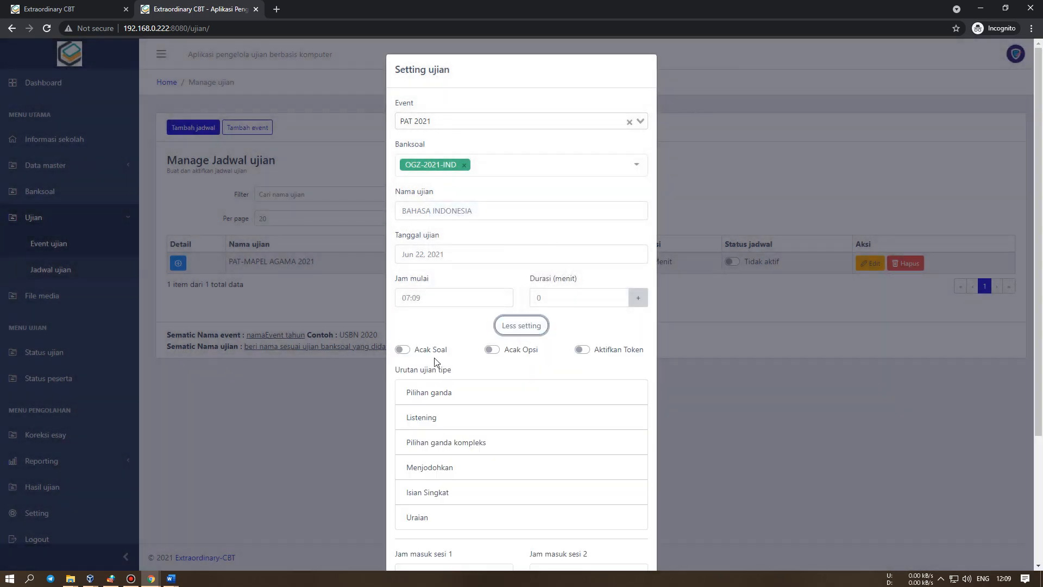
pyautogui.click(403, 350)
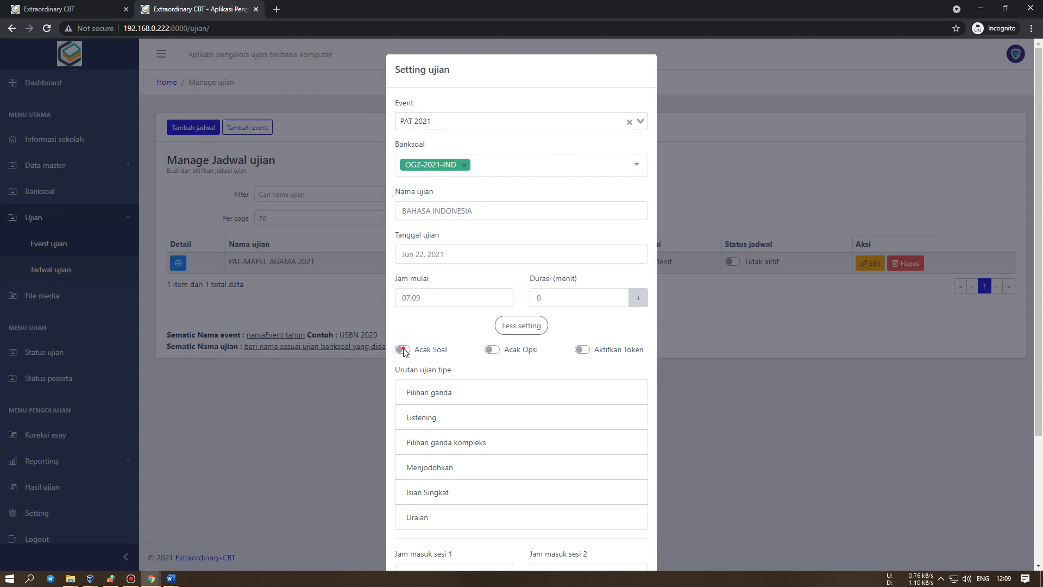
pyautogui.click(496, 351)
# Set the session 1 entry time to 07:09 and the session 2 entry time to 08:09
pyautogui.scroll(-1, 457, 402)
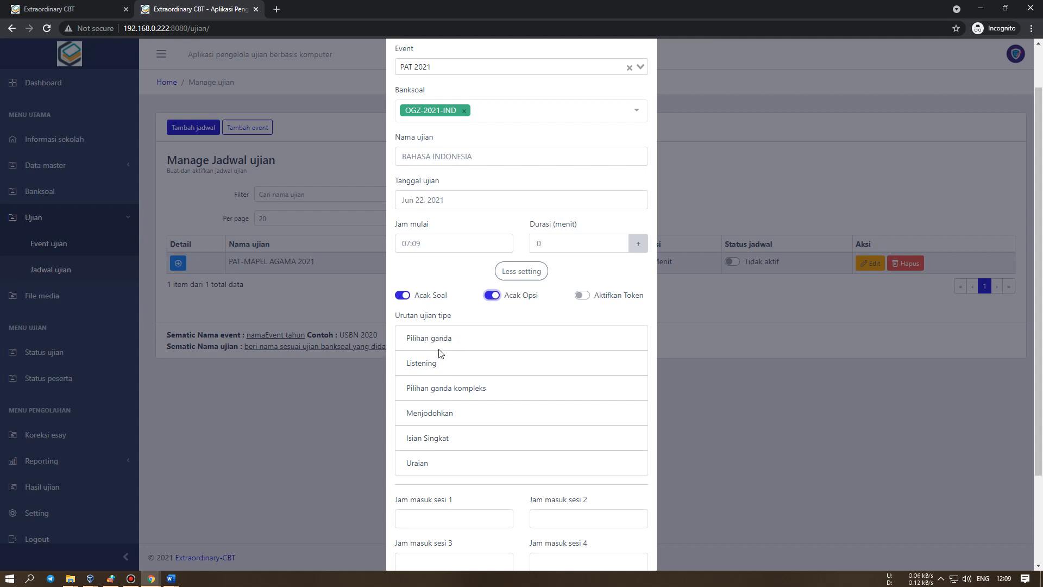
pyautogui.scroll(-2, 454, 366)
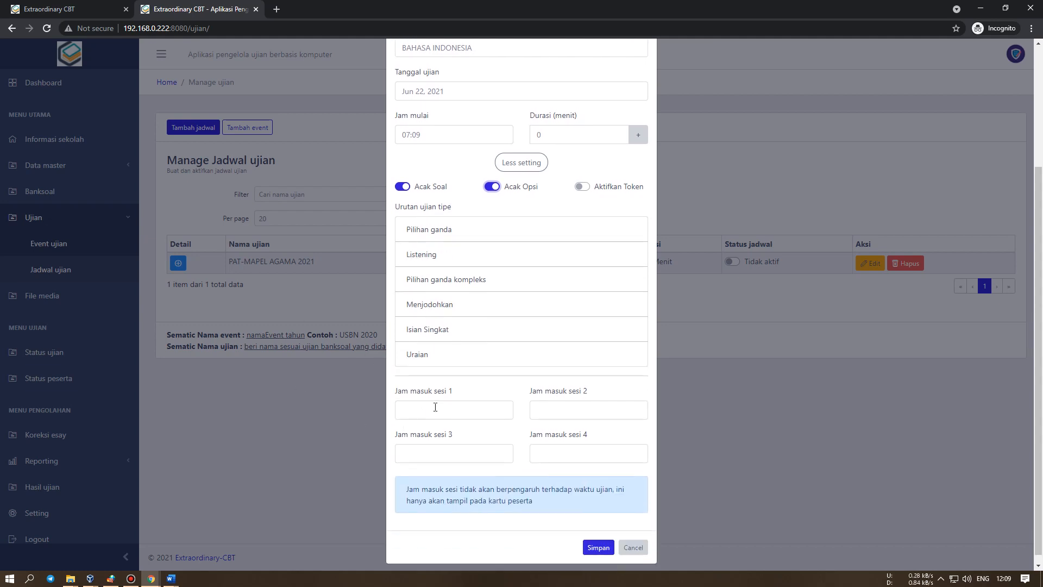
pyautogui.click(435, 407)
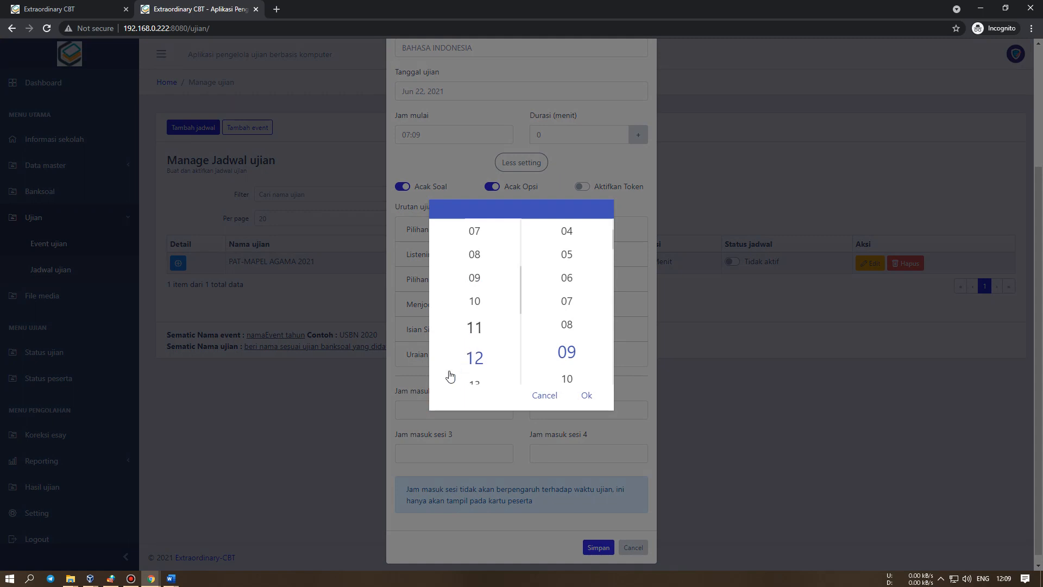
pyautogui.scroll(5, 476, 342)
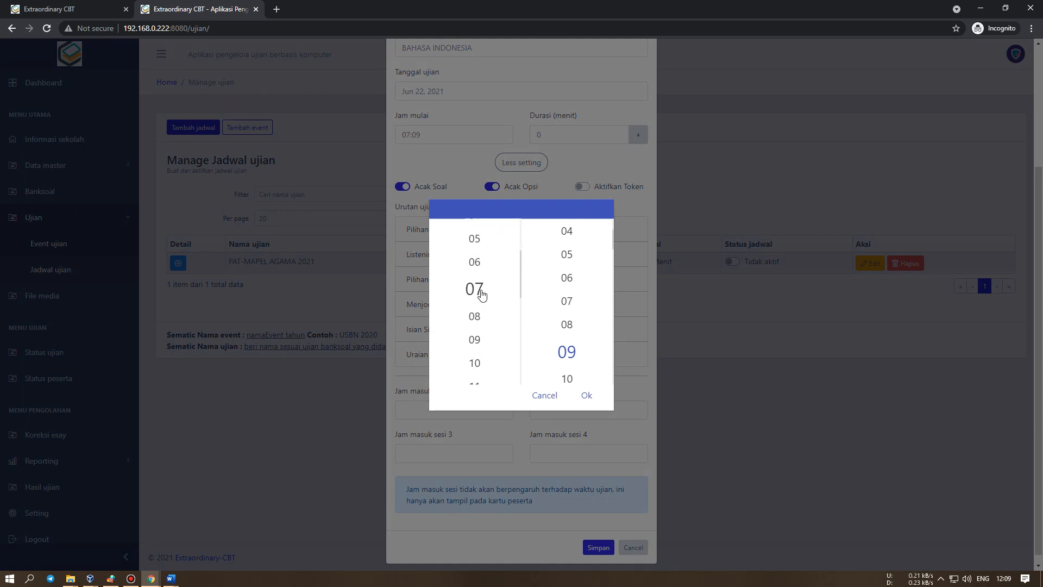
pyautogui.click(587, 396)
pyautogui.click(571, 410)
pyautogui.scroll(3, 492, 314)
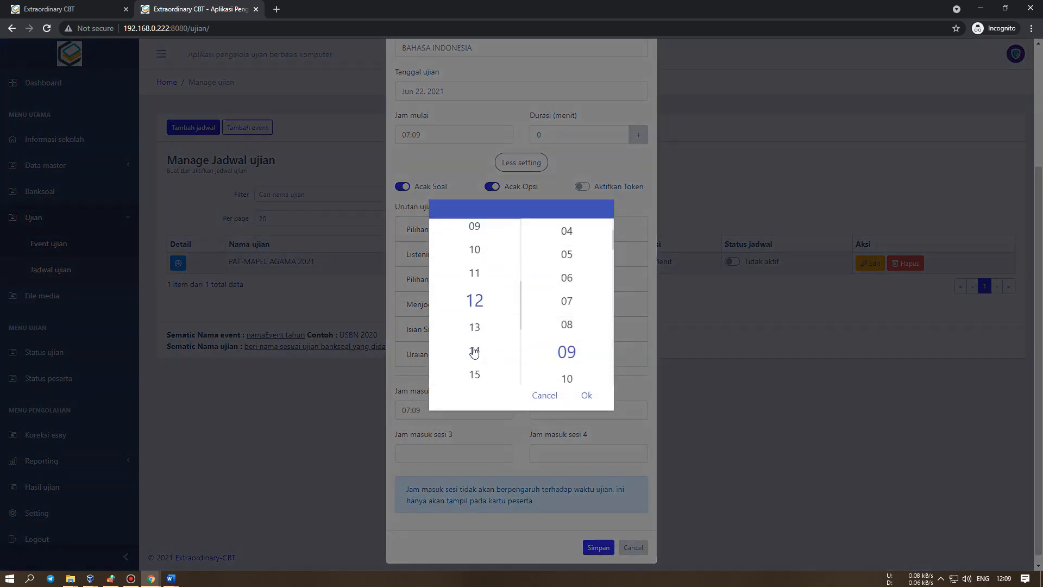
pyautogui.scroll(1, 491, 314)
pyautogui.click(587, 396)
# Set the session 3 entry time to 09:09 and session 4 to 10:09, then save the schedule
pyautogui.click(459, 454)
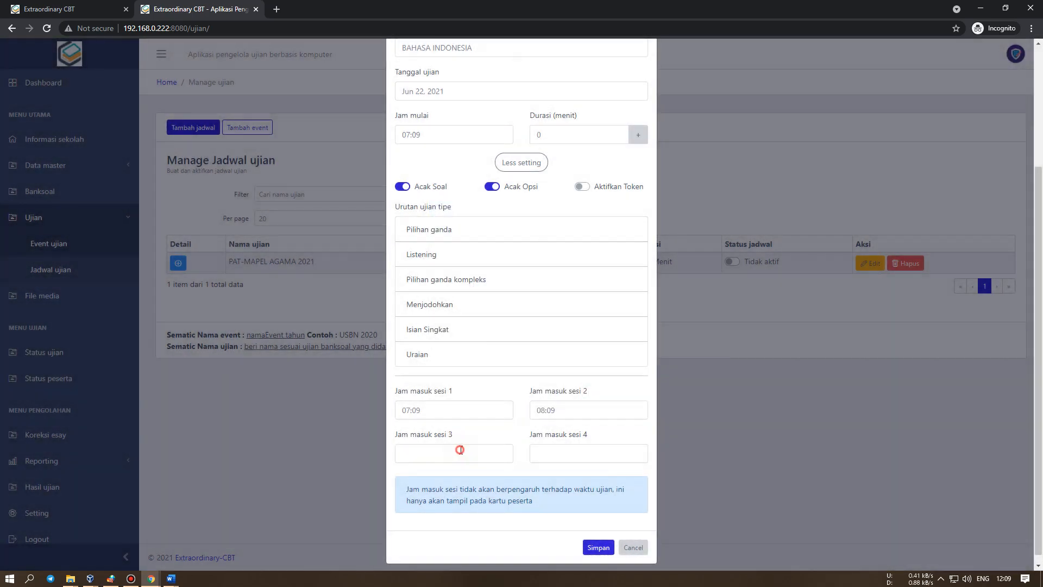
pyautogui.scroll(3, 476, 304)
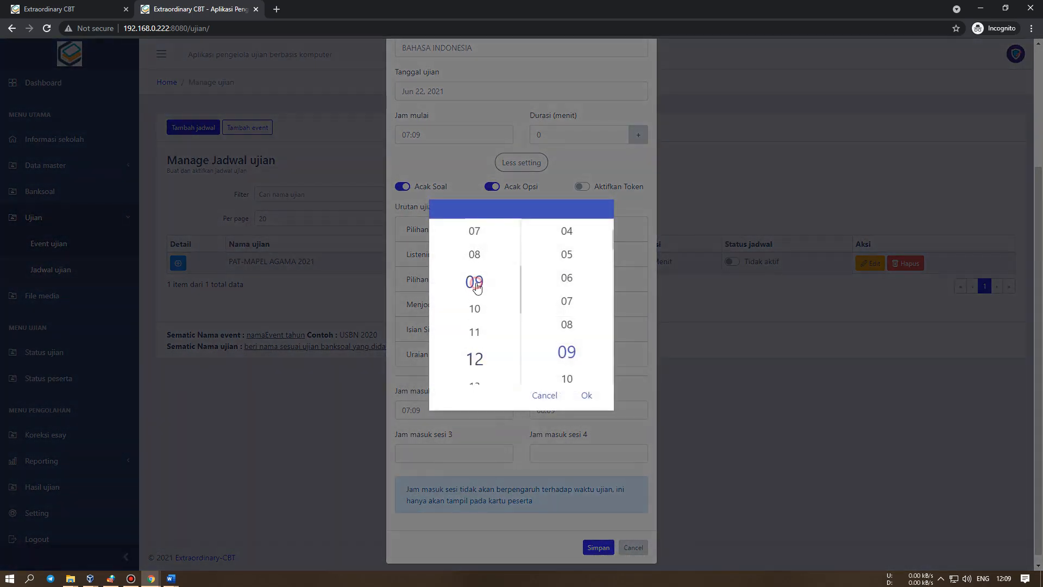
pyautogui.click(587, 396)
pyautogui.click(577, 455)
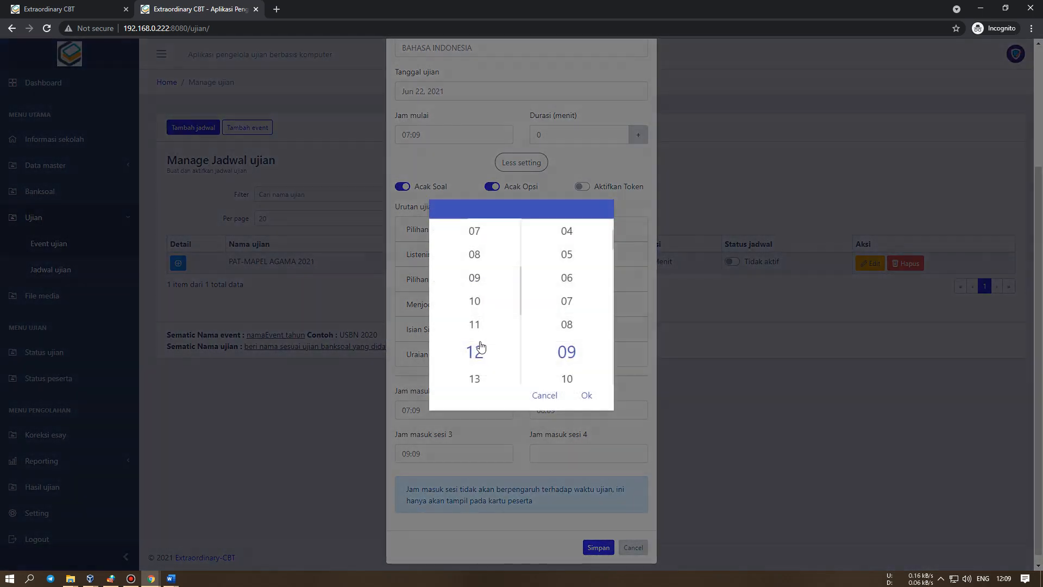
pyautogui.click(475, 302)
pyautogui.click(587, 396)
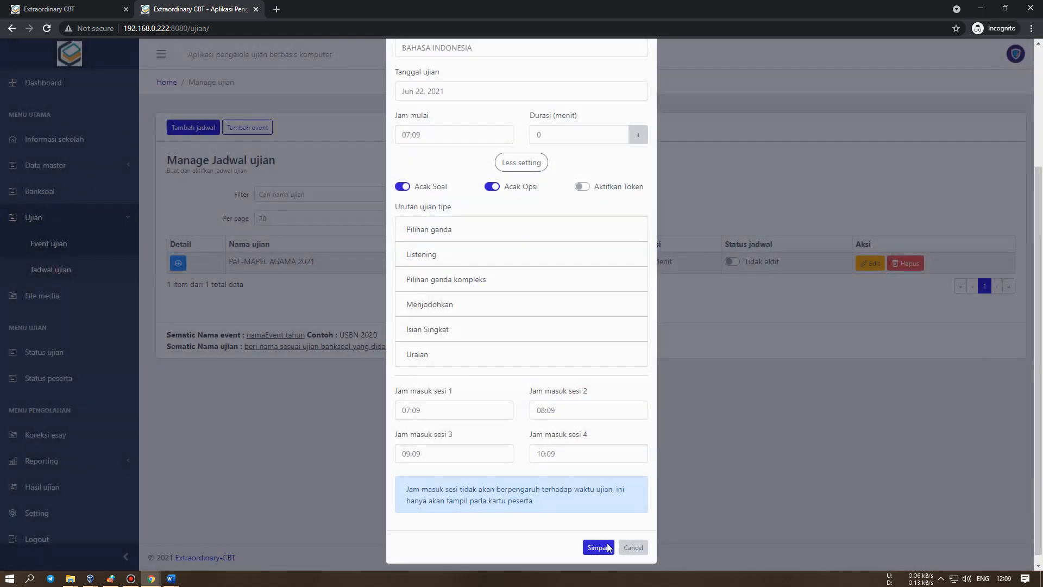
pyautogui.click(607, 548)
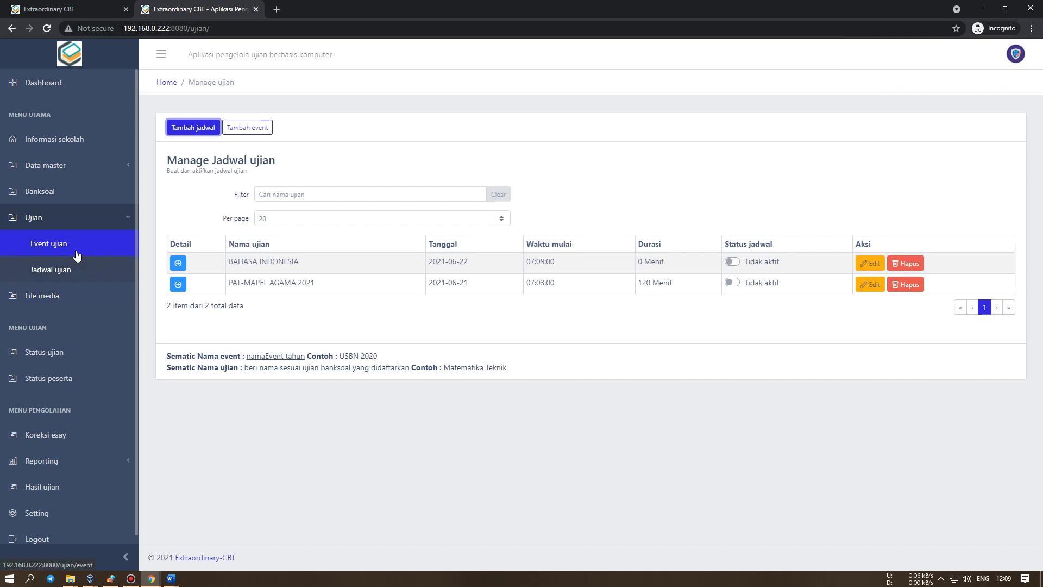
# Examine the details of the BAHASA INDONESIA and PAT-MAPEL AGAMA 2021 schedules, including the event each belongs to
pyautogui.click(179, 263)
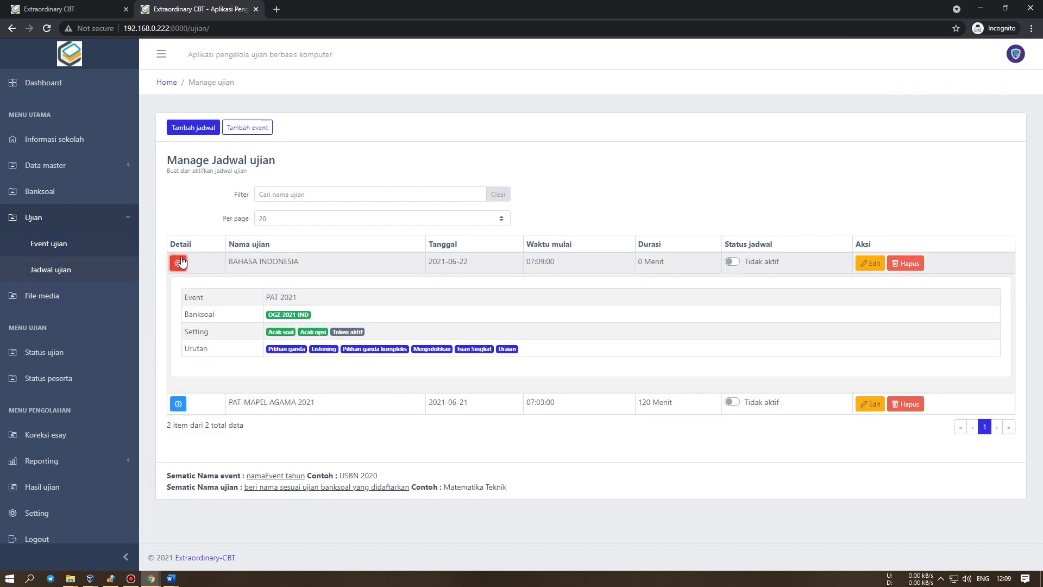
pyautogui.moveTo(316, 297); pyautogui.dragTo(258, 302)
pyautogui.click(179, 264)
pyautogui.click(178, 284)
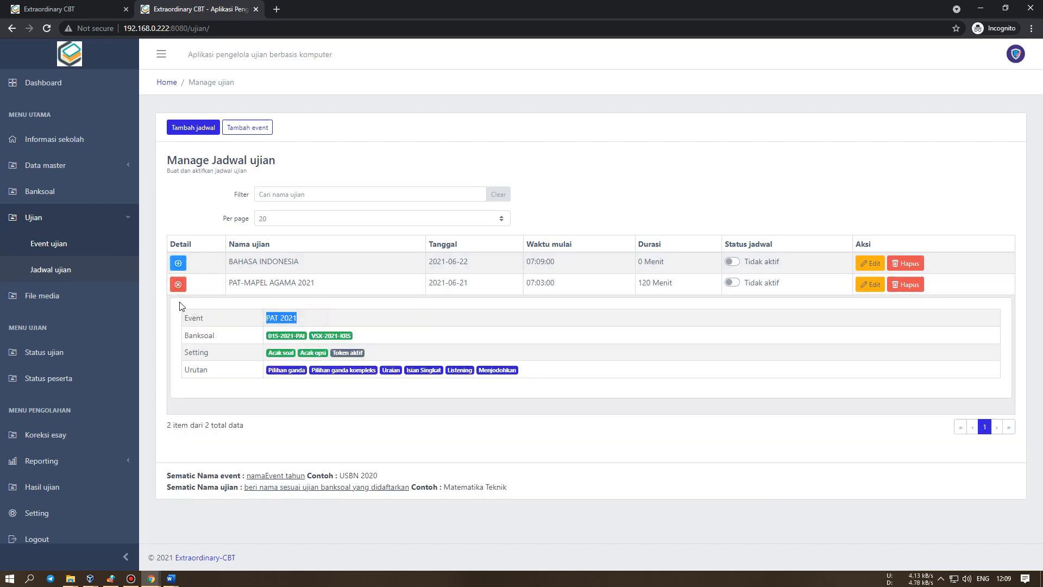
pyautogui.click(178, 283)
pyautogui.click(178, 263)
pyautogui.click(179, 263)
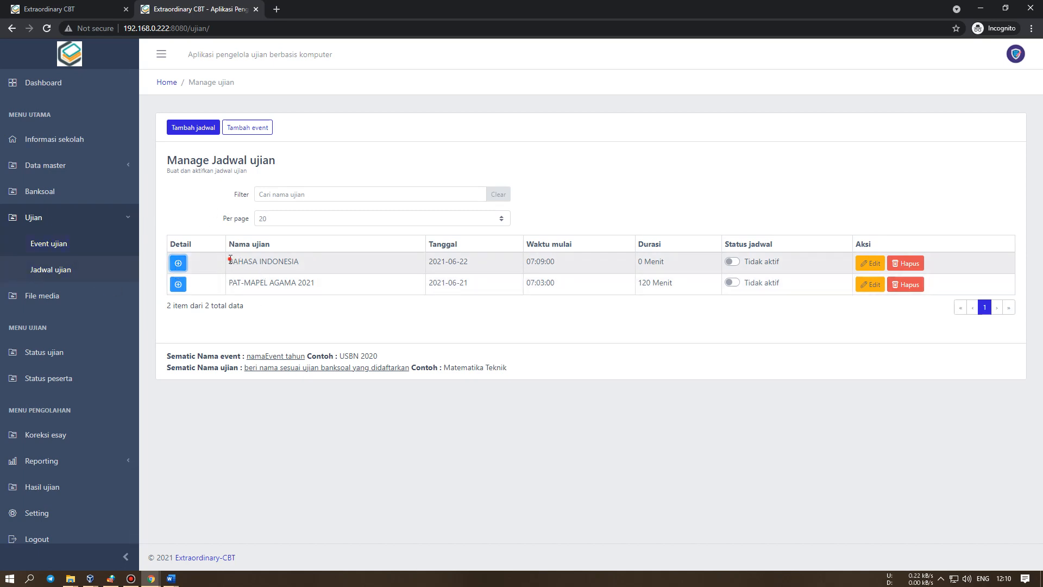
pyautogui.moveTo(229, 261); pyautogui.dragTo(313, 283)
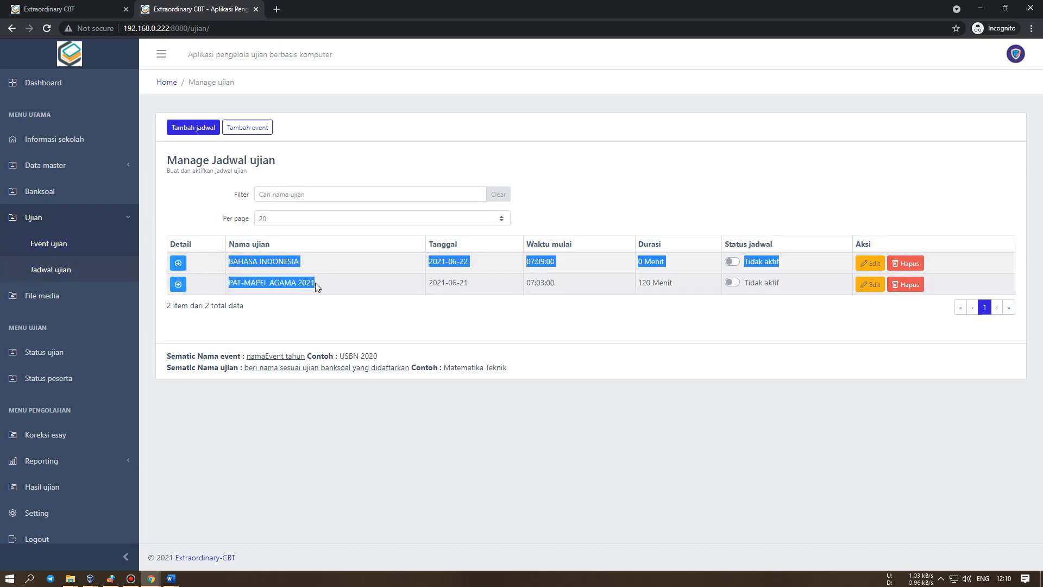
pyautogui.click(504, 131)
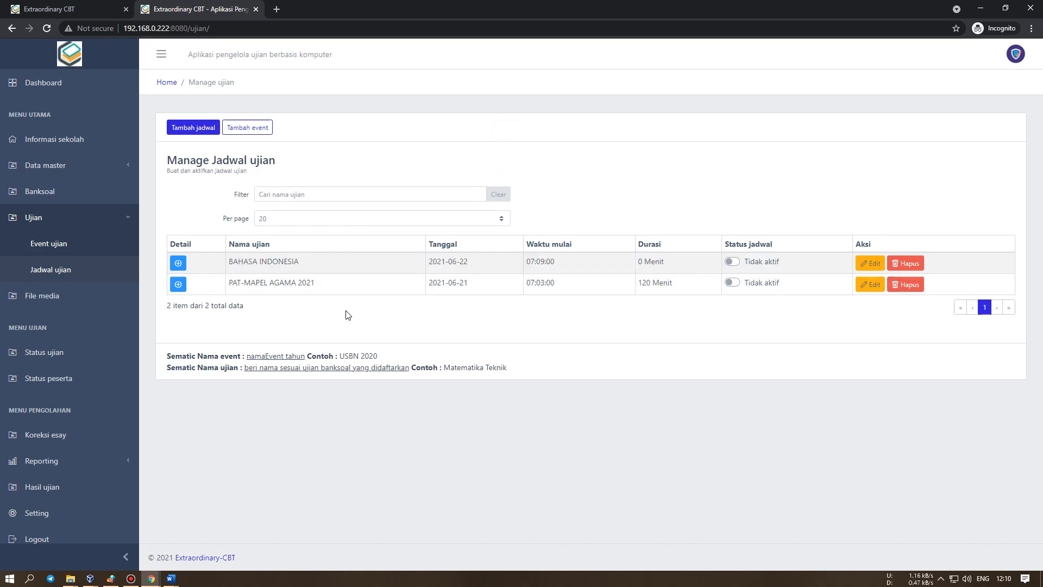
# Check which exams are grouped under the PAT 2021 event in the event list
pyautogui.click(67, 244)
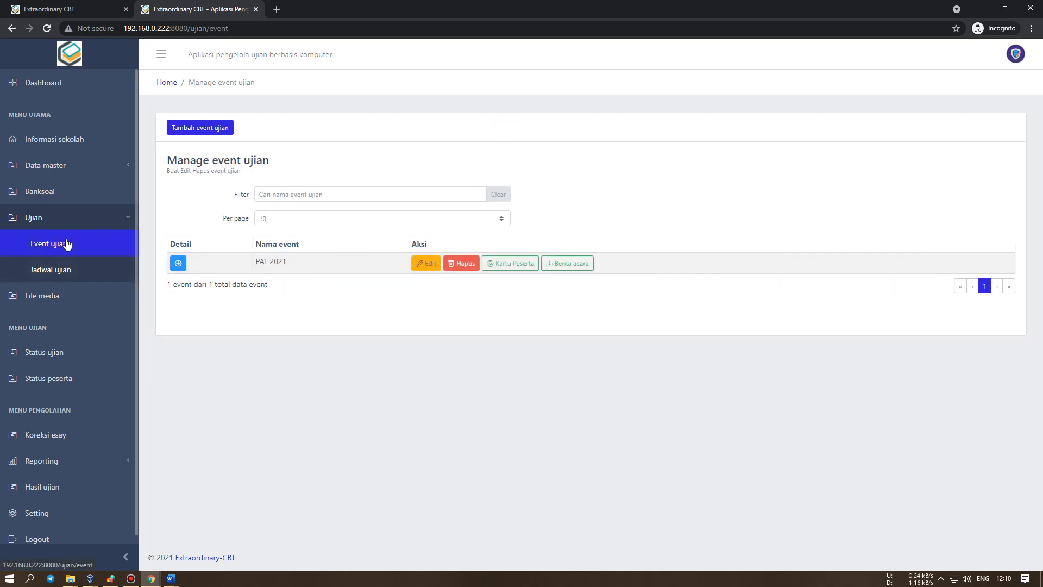
pyautogui.click(179, 264)
pyautogui.moveTo(229, 313)
pyautogui.mouseDown()
pyautogui.moveTo(291, 324)
pyautogui.moveTo(292, 340)
pyautogui.moveTo(203, 335)
pyautogui.moveTo(222, 324)
pyautogui.mouseUp()
pyautogui.click(290, 346)
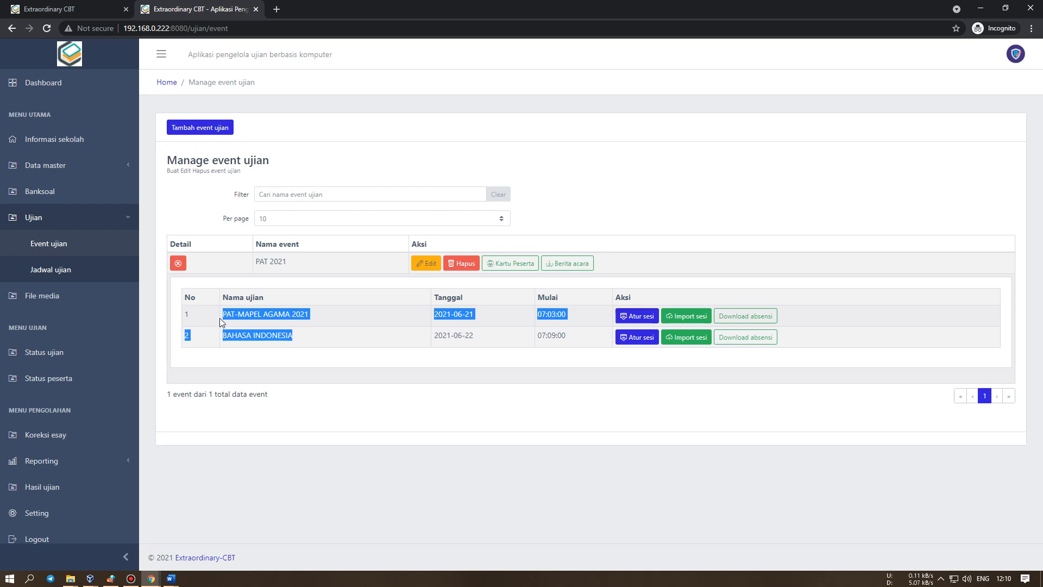
pyautogui.click(191, 309)
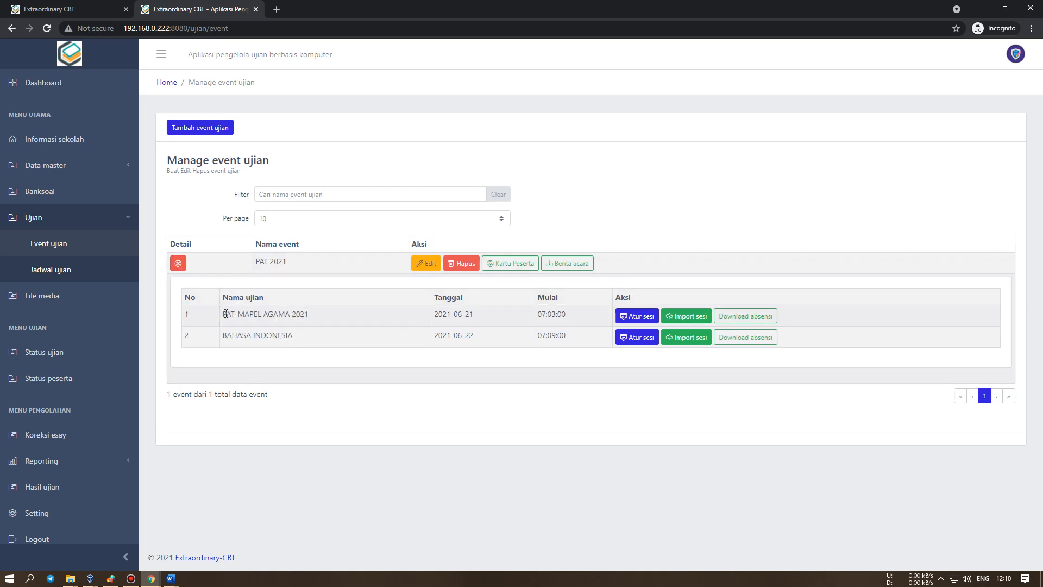
pyautogui.moveTo(225, 314); pyautogui.dragTo(227, 337)
# Download the session import format for PAT-MAPEL AGAMA 2021 and open format-sesi-import.xlsx in Excel
pyautogui.click(674, 318)
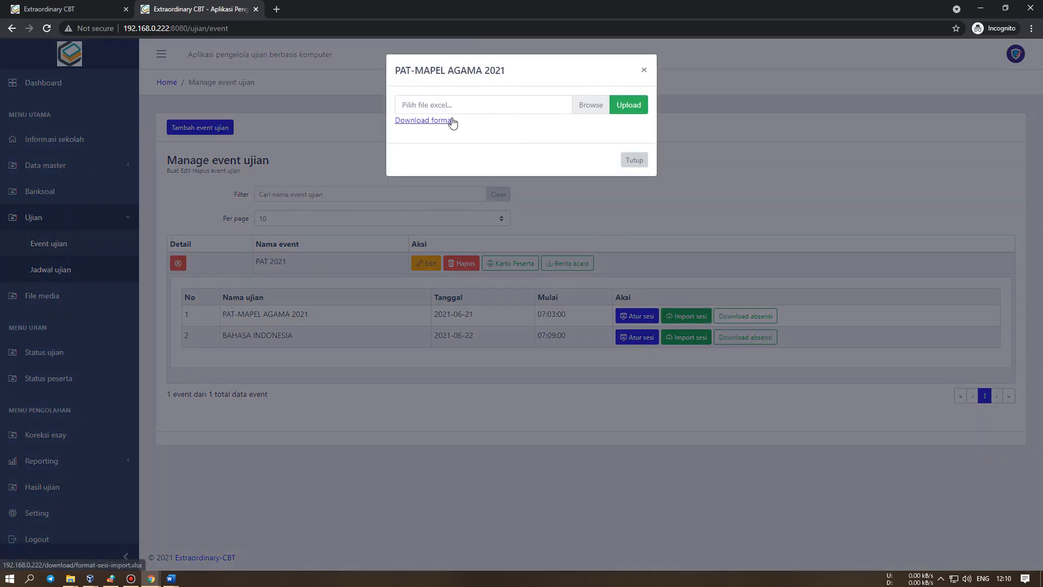
pyautogui.click(452, 120)
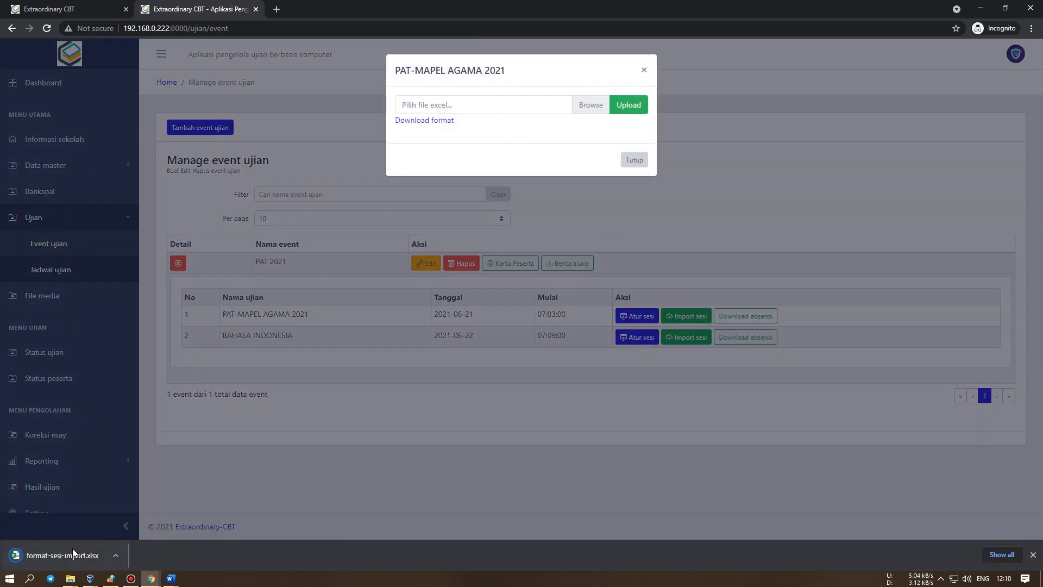
pyautogui.click(73, 551)
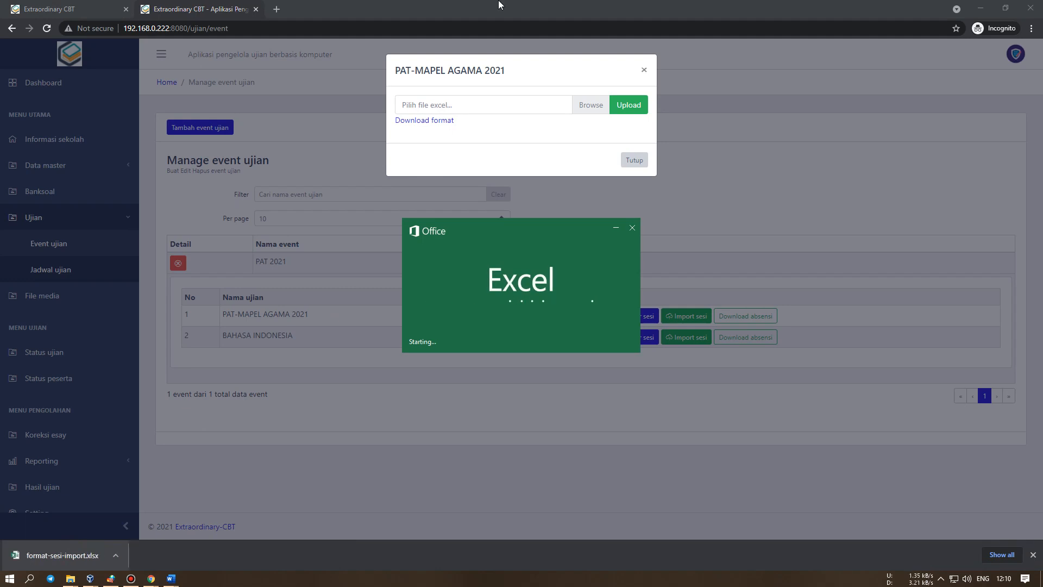
pyautogui.moveTo(570, 7)
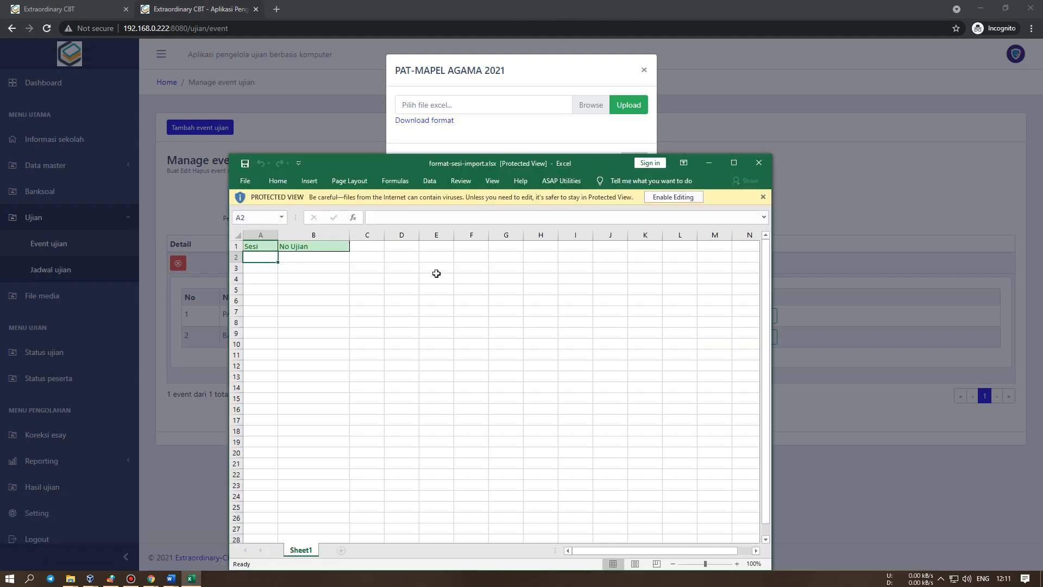
# Enable editing in format-sesi-import.xlsx, then close the workbook and the session import dialog without uploading anything
pyautogui.click(660, 198)
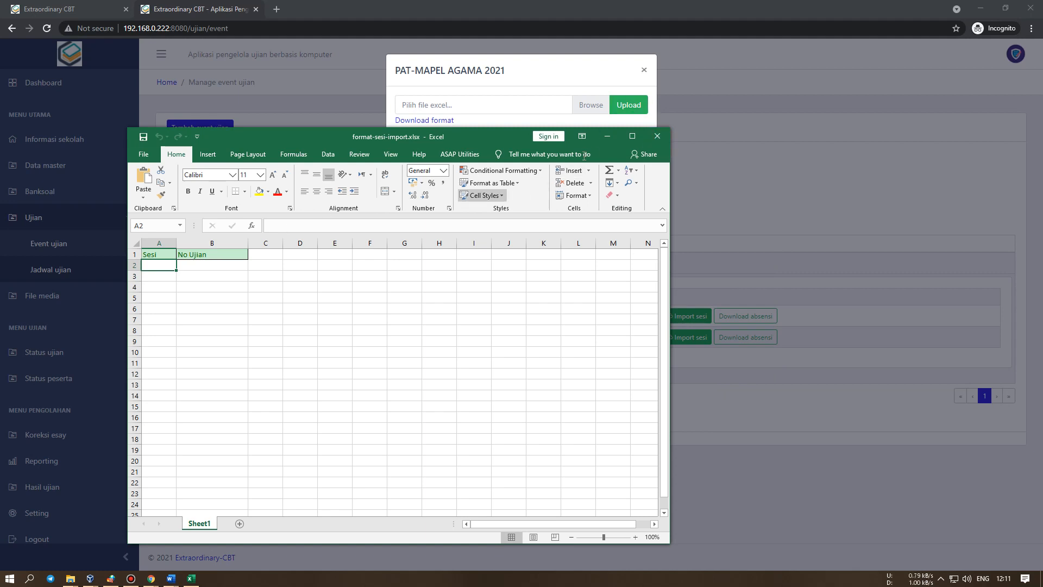
pyautogui.click(656, 133)
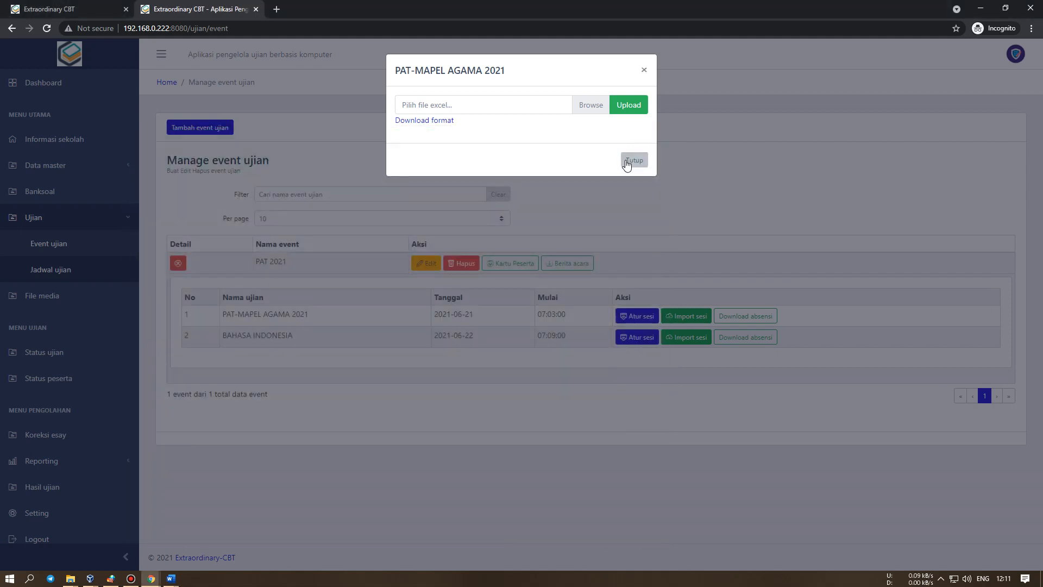
pyautogui.click(628, 160)
# Copy the default sessions into PAT-MAPEL AGAMA 2021, accept replacing its existing sessions, and reopen its session settings
pyautogui.click(641, 317)
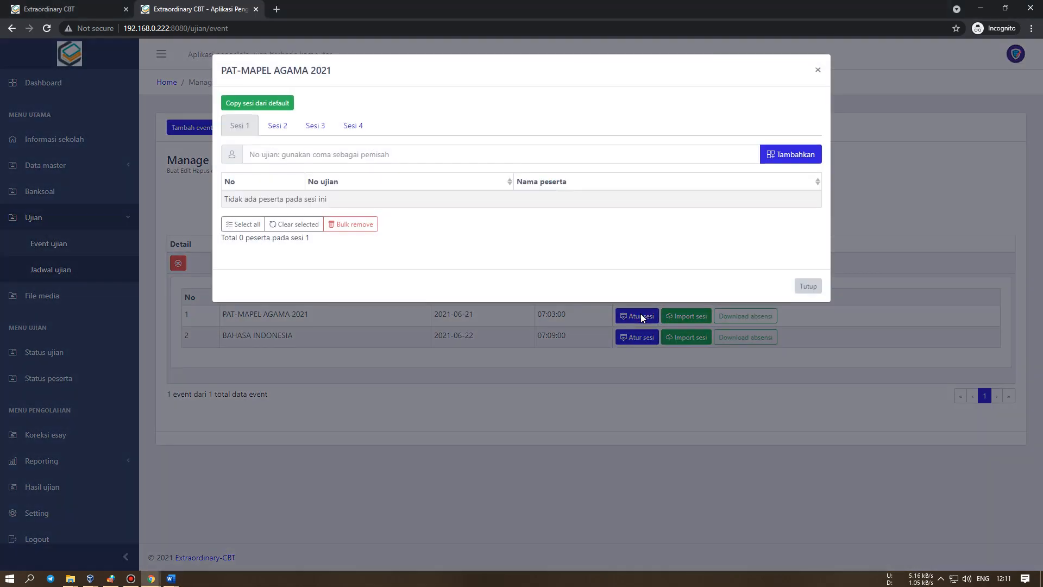
pyautogui.click(265, 107)
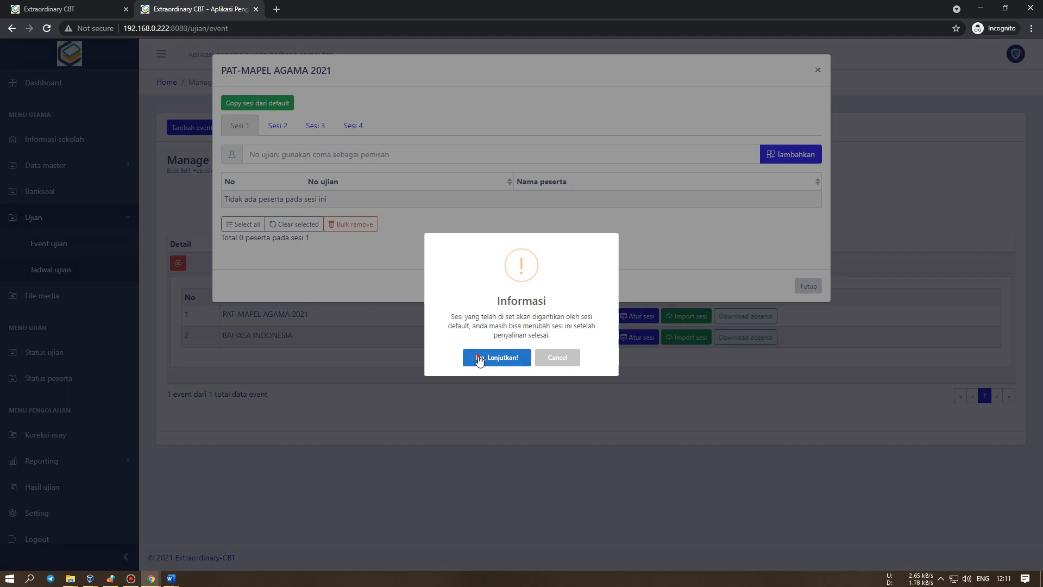
pyautogui.click(478, 362)
pyautogui.click(642, 316)
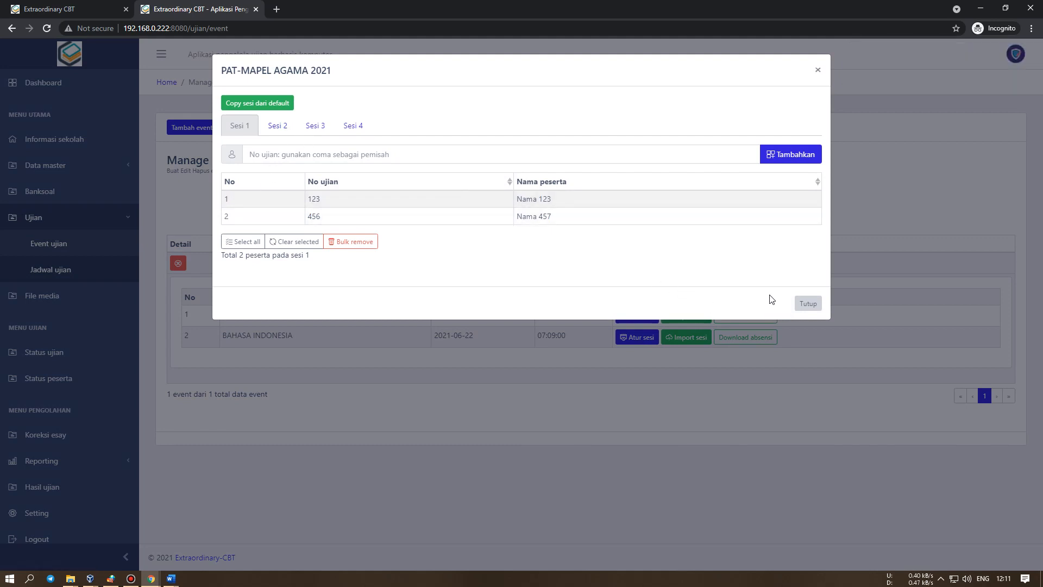
# Check the participants assigned to sessions 1 through 4 of PAT-MAPEL AGAMA 2021, then close the session settings
pyautogui.click(279, 130)
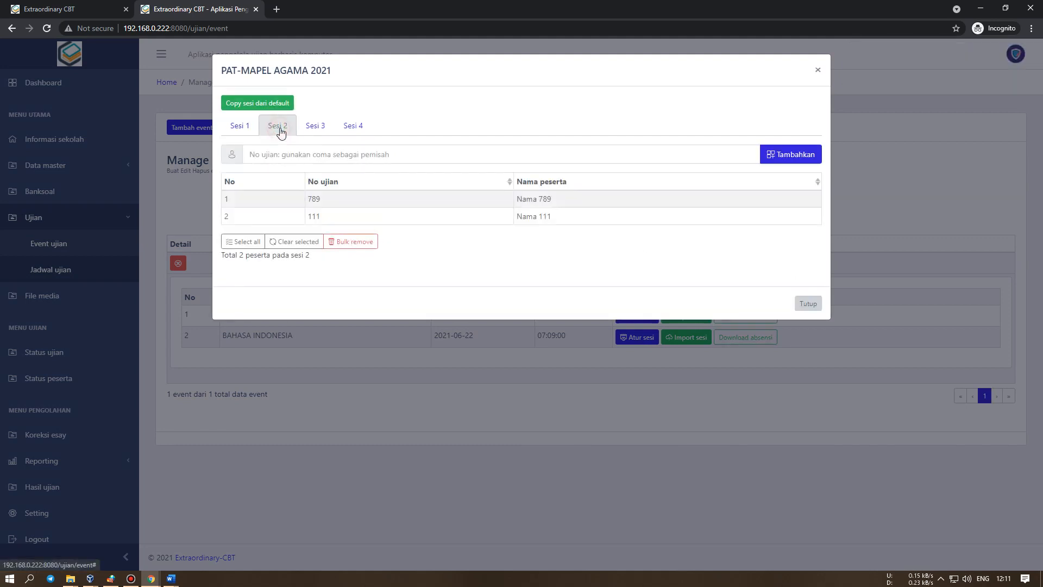
pyautogui.click(325, 128)
pyautogui.click(352, 128)
pyautogui.click(244, 129)
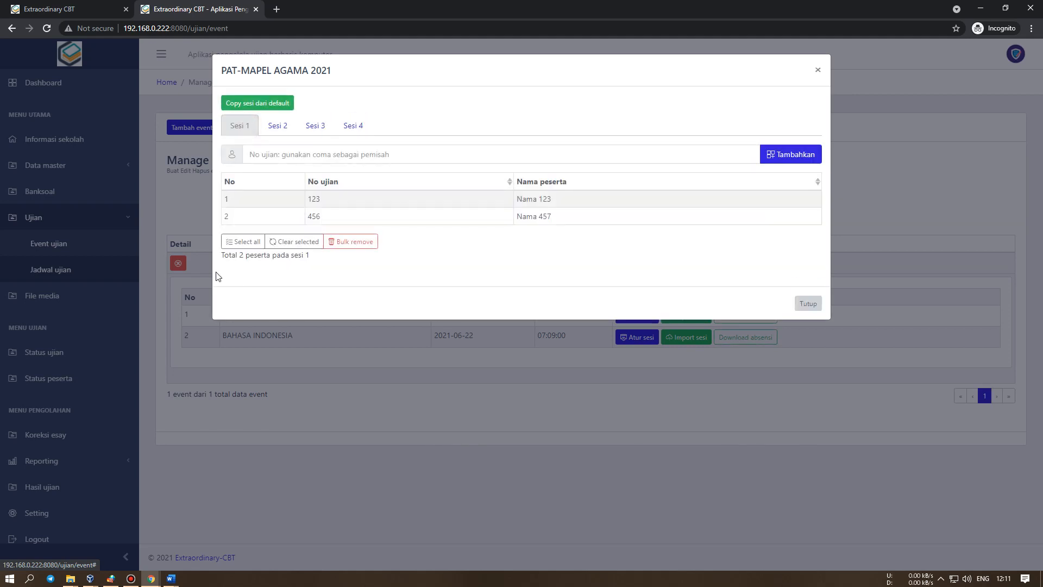
pyautogui.click(808, 304)
# Check the default session in the details of participant 456 in the participant list
pyautogui.click(81, 167)
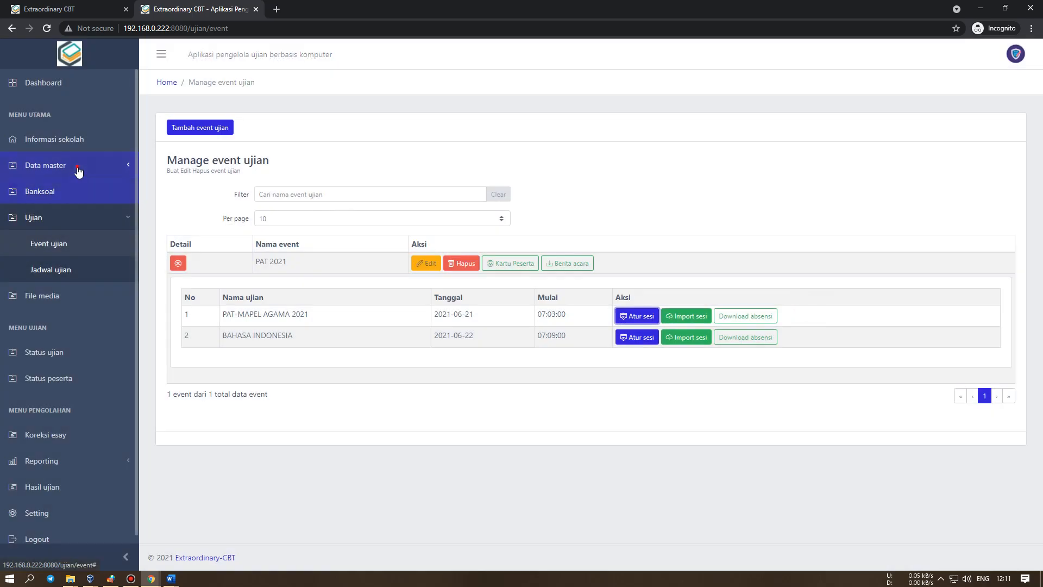
pyautogui.click(74, 227)
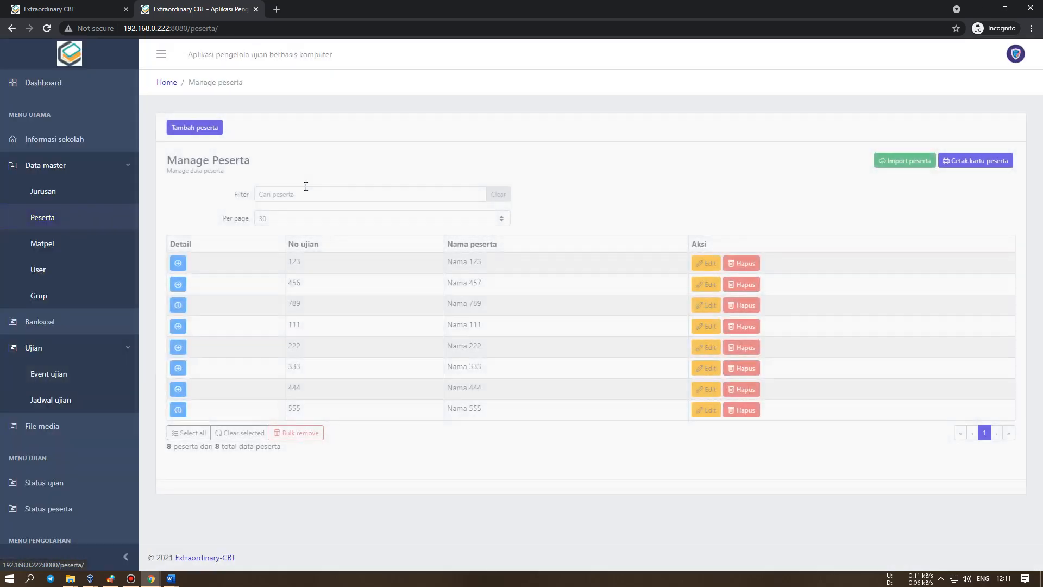
pyautogui.click(177, 284)
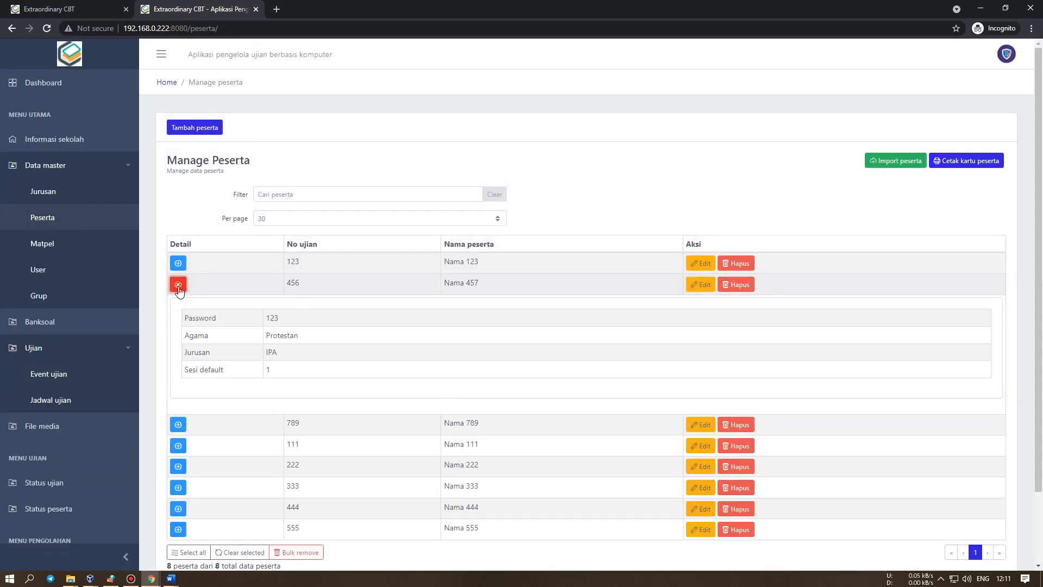
pyautogui.click(177, 284)
# Return to the PAT 2021 event and remove all participants from session 1 of PAT-MAPEL AGAMA 2021
pyautogui.click(70, 169)
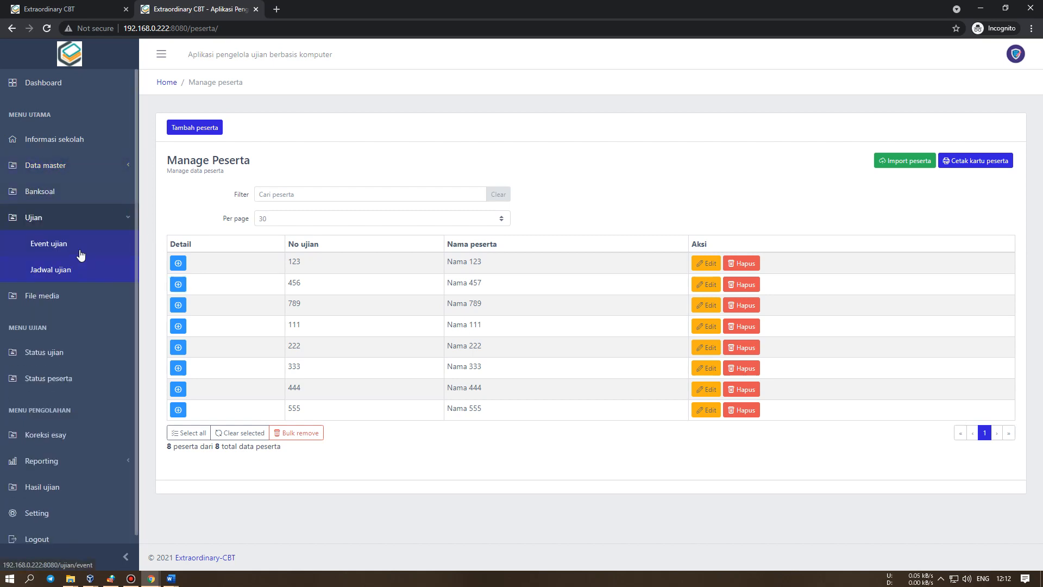
pyautogui.click(76, 247)
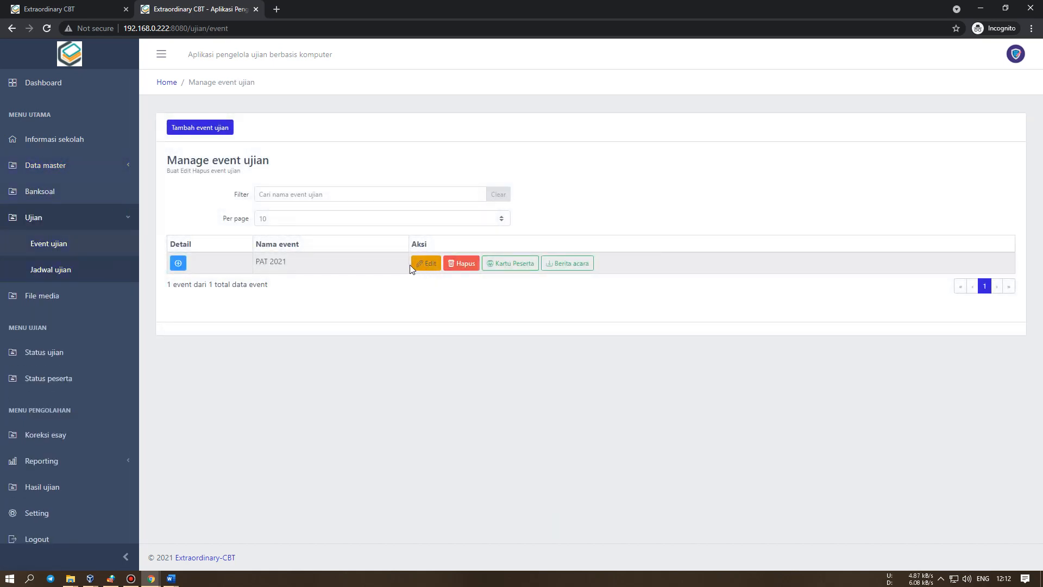
pyautogui.click(180, 264)
pyautogui.click(643, 320)
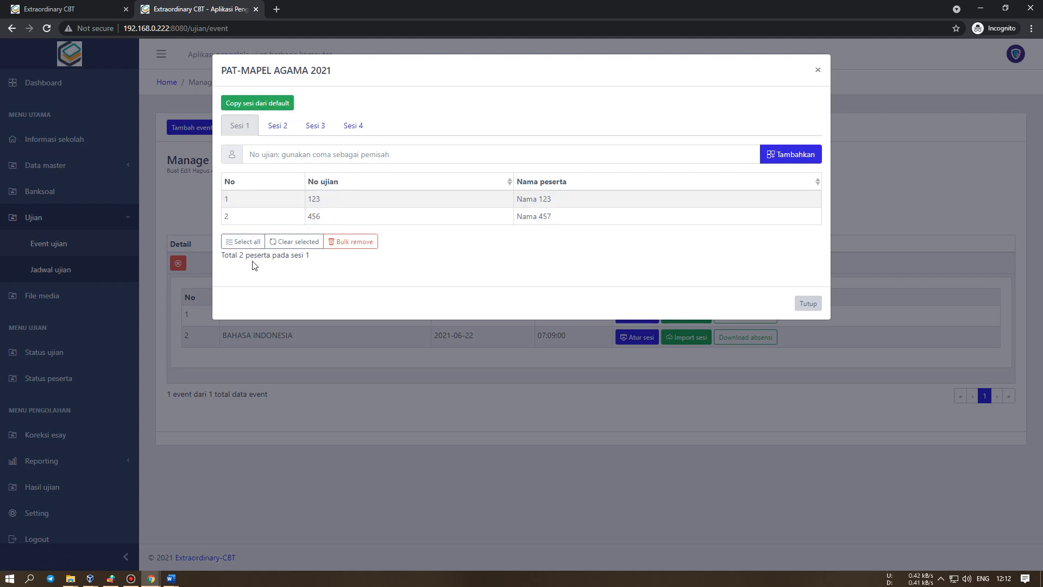
pyautogui.moveTo(321, 262); pyautogui.dragTo(215, 273)
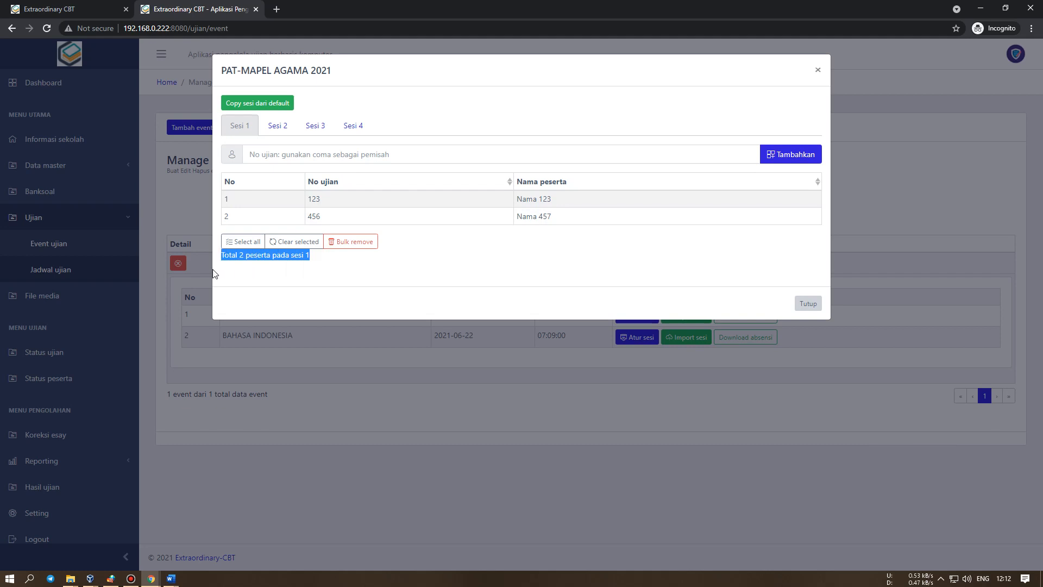
pyautogui.click(233, 242)
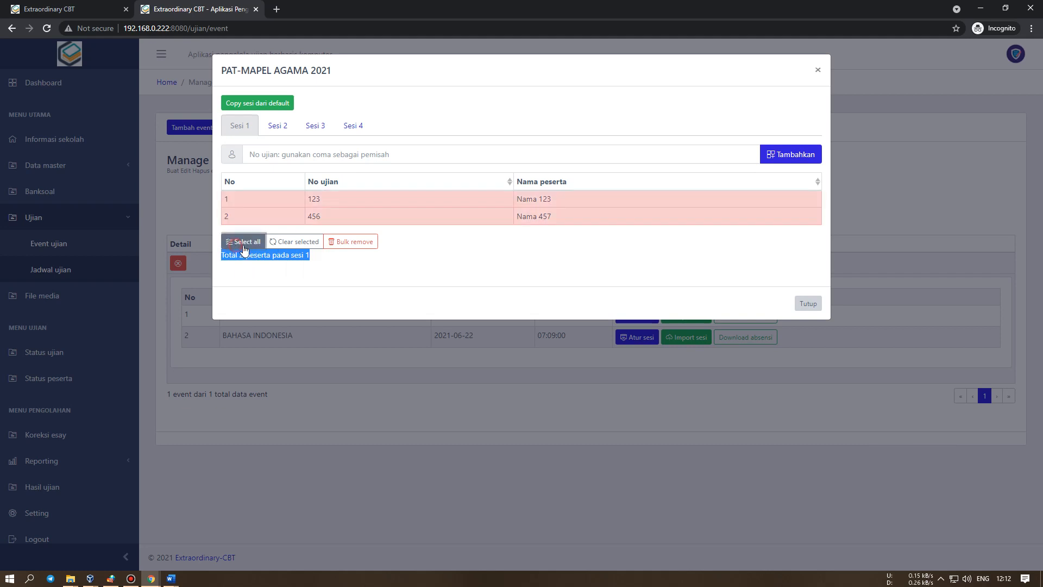
pyautogui.click(337, 242)
pyautogui.click(512, 357)
# Remove all participants from session 2 of PAT-MAPEL AGAMA 2021
pyautogui.click(276, 126)
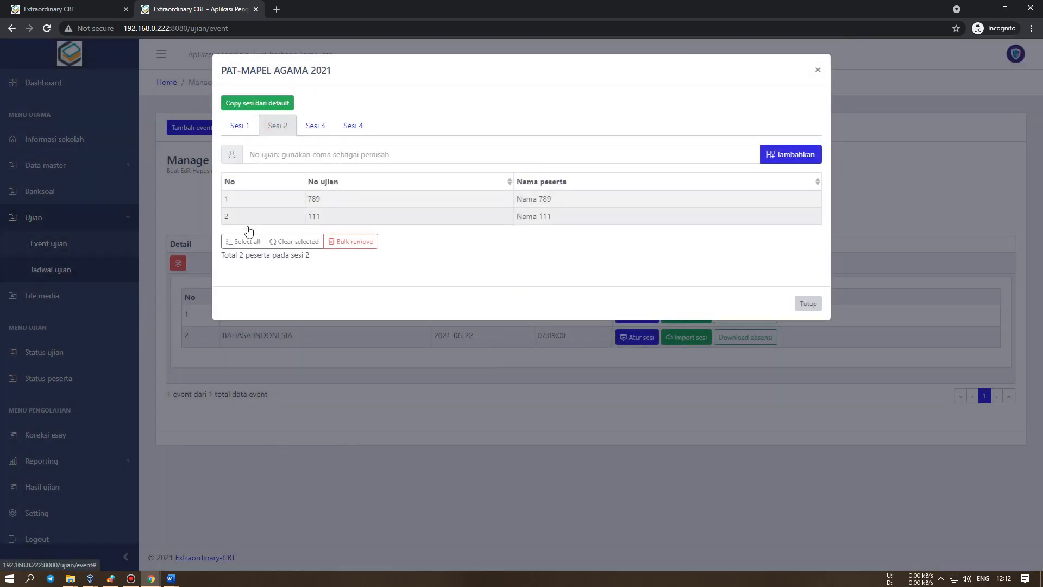
pyautogui.click(243, 241)
pyautogui.click(340, 243)
pyautogui.click(497, 348)
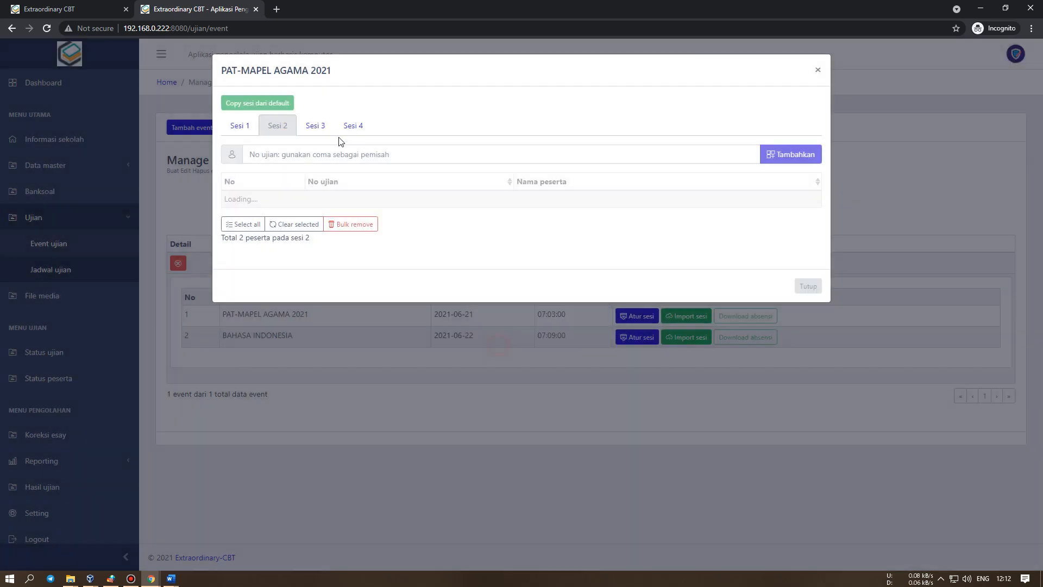
# Remove all participants from session 3 of PAT-MAPEL AGAMA 2021
pyautogui.click(321, 127)
pyautogui.click(242, 242)
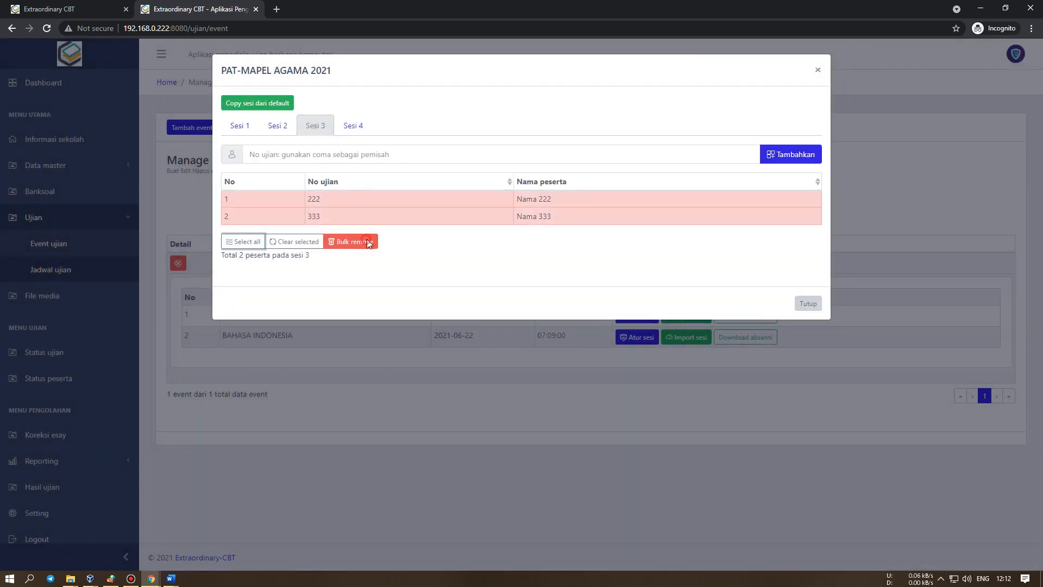
pyautogui.click(351, 241)
pyautogui.click(496, 348)
# Remove all participants from session 4 of PAT-MAPEL AGAMA 2021
pyautogui.click(353, 125)
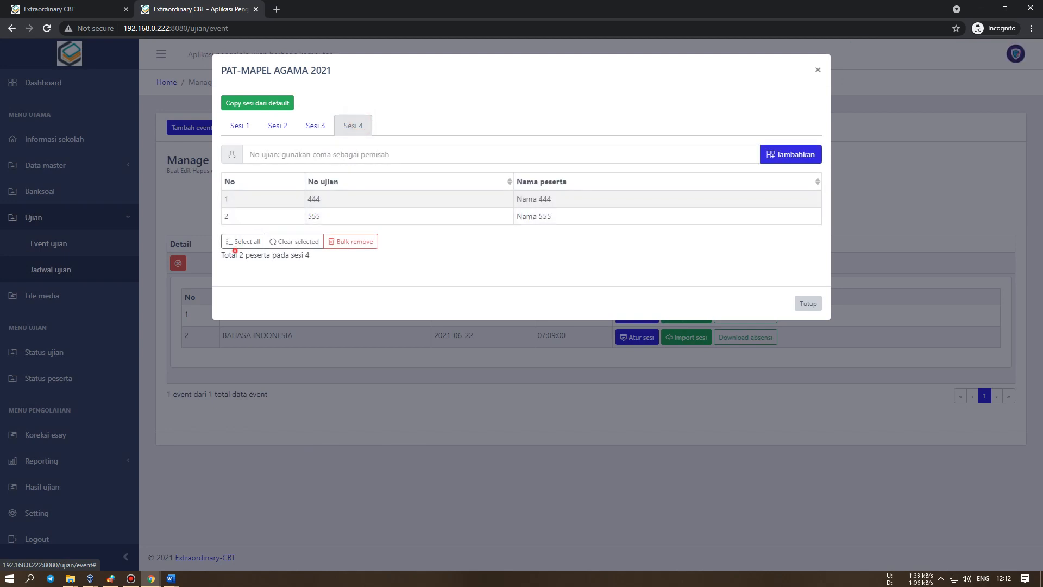
pyautogui.click(245, 242)
pyautogui.click(351, 242)
pyautogui.click(492, 348)
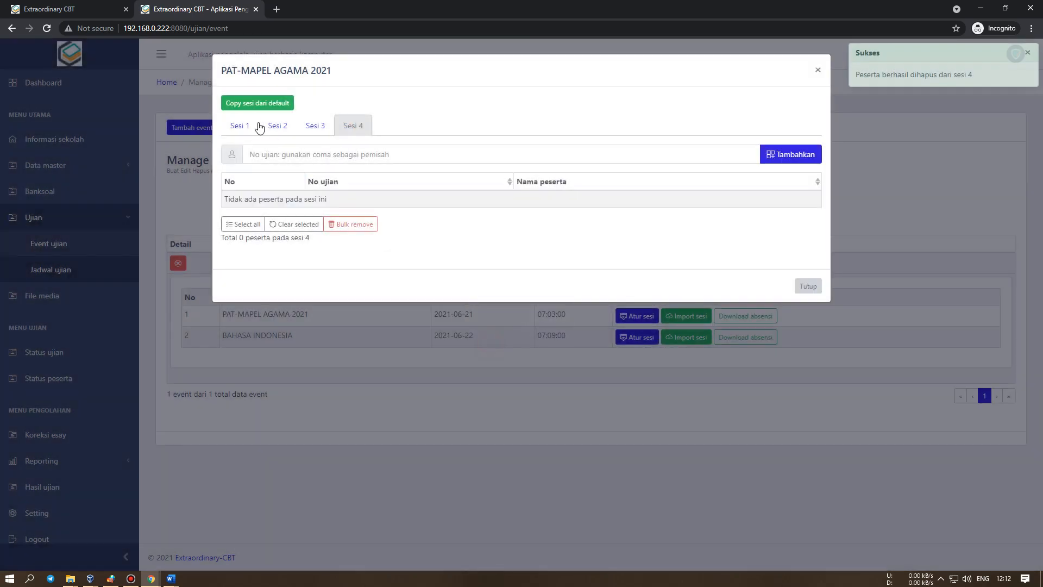
# Look at session 1's participant list and its exam number field, then close the session settings
pyautogui.click(244, 124)
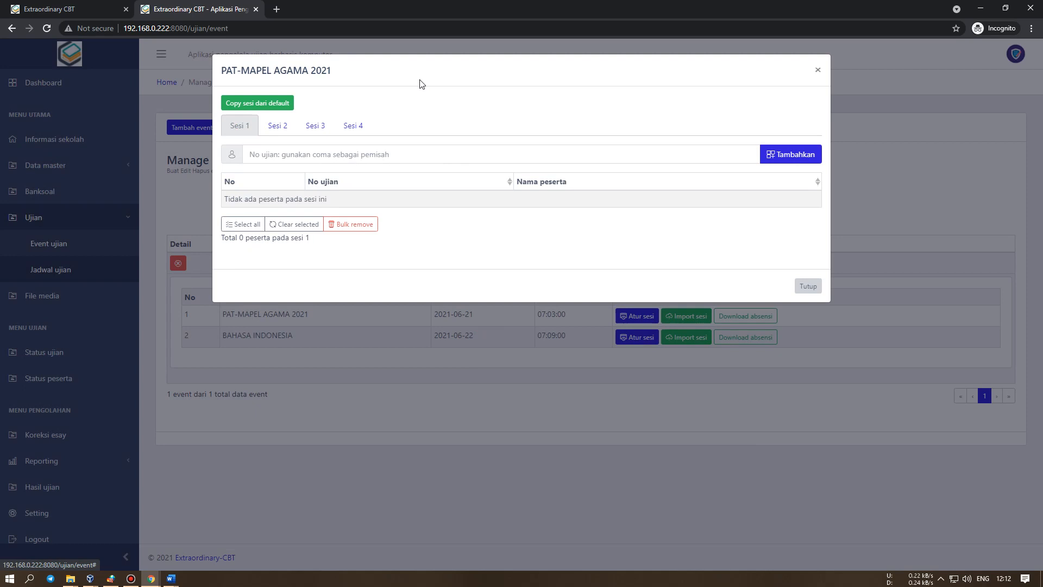
pyautogui.click(325, 158)
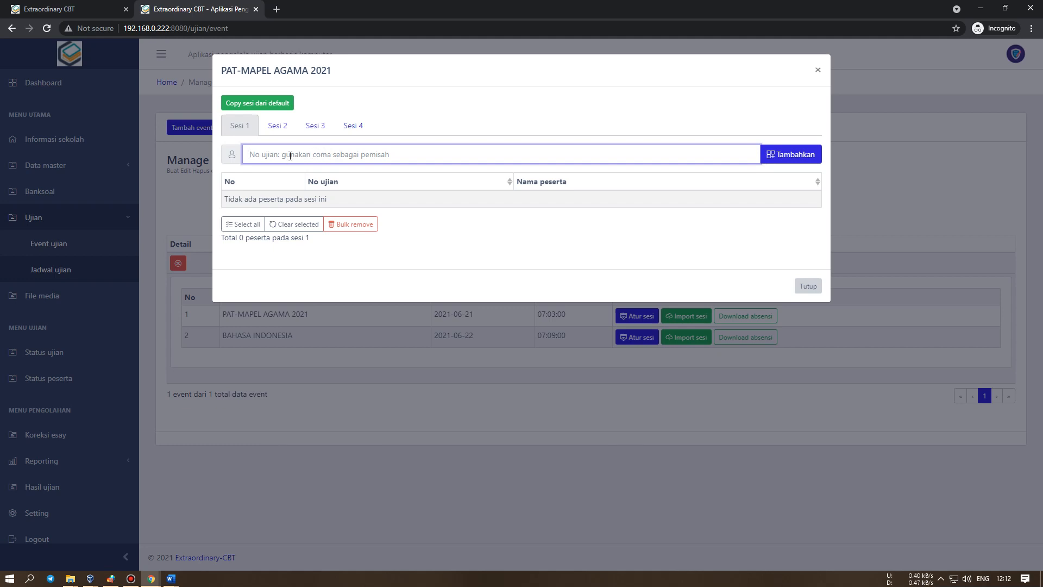
pyautogui.click(804, 285)
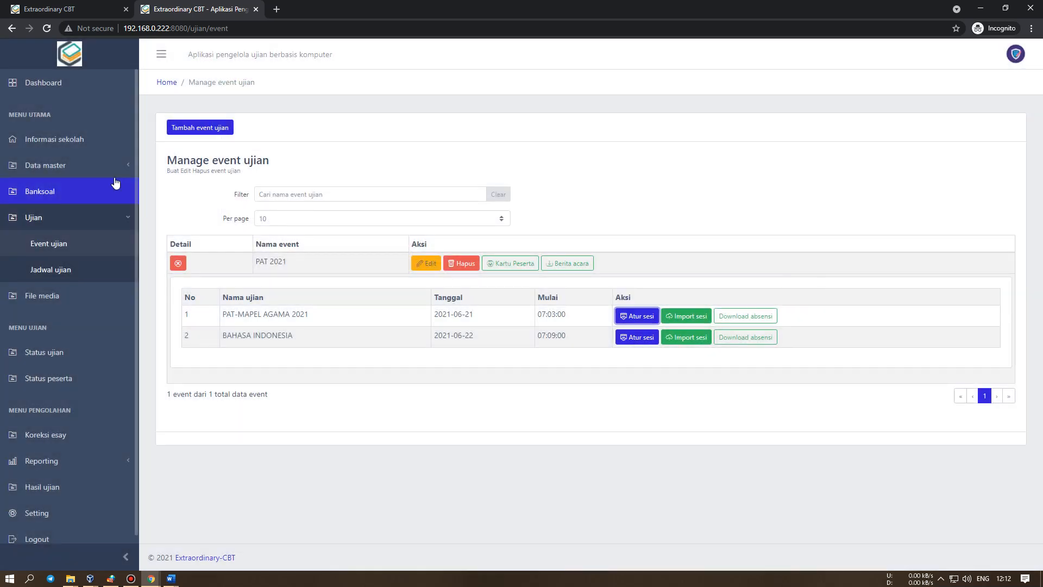
# Examine the details of participants 123 and 456 in the participant list
pyautogui.click(110, 167)
pyautogui.click(60, 222)
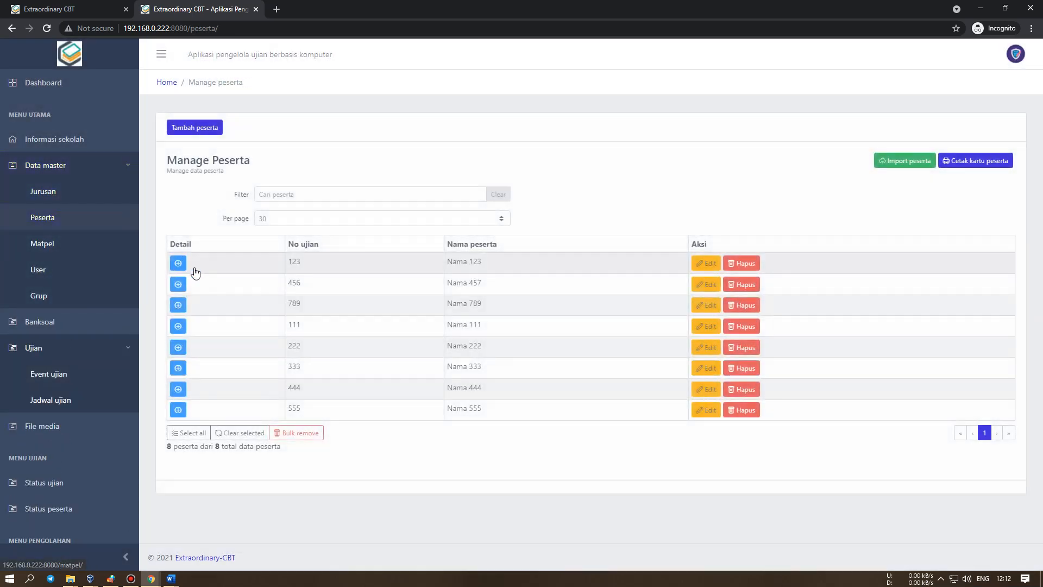
pyautogui.click(312, 262)
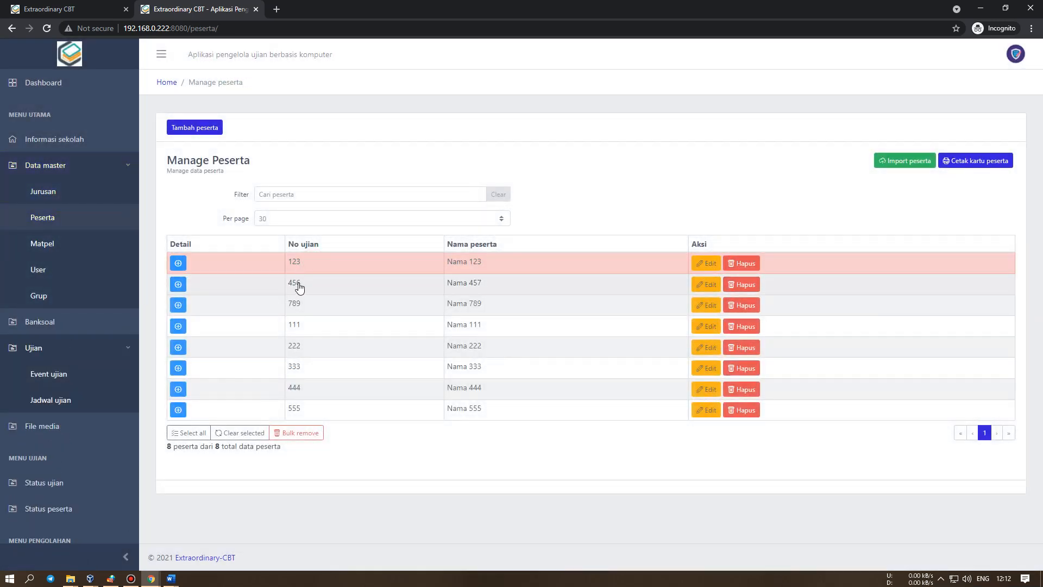
pyautogui.click(177, 285)
pyautogui.click(176, 284)
pyautogui.click(178, 264)
pyautogui.click(177, 264)
pyautogui.click(178, 284)
pyautogui.click(178, 284)
pyautogui.click(178, 263)
pyautogui.click(178, 263)
# Add the participants with exam numbers 123 and 456 to session 2 of PAT-MAPEL AGAMA 2021 in the PAT 2021 event
pyautogui.click(111, 166)
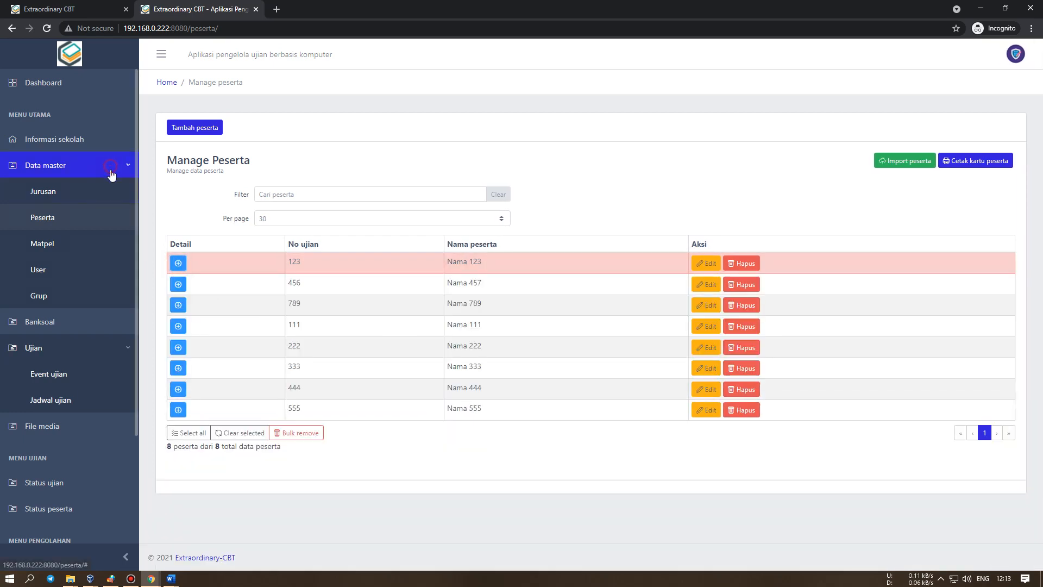
pyautogui.click(63, 245)
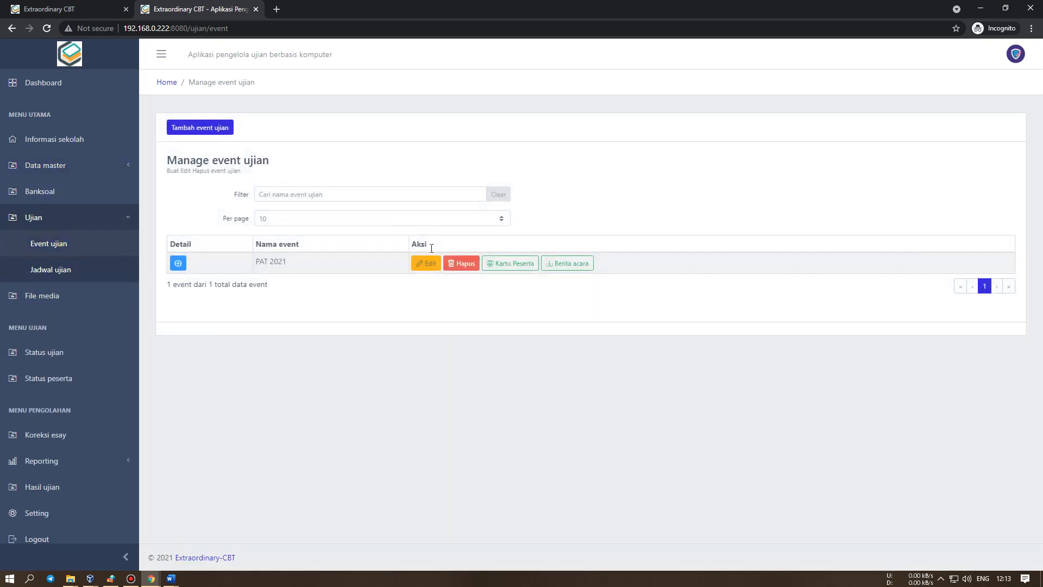
pyautogui.click(177, 263)
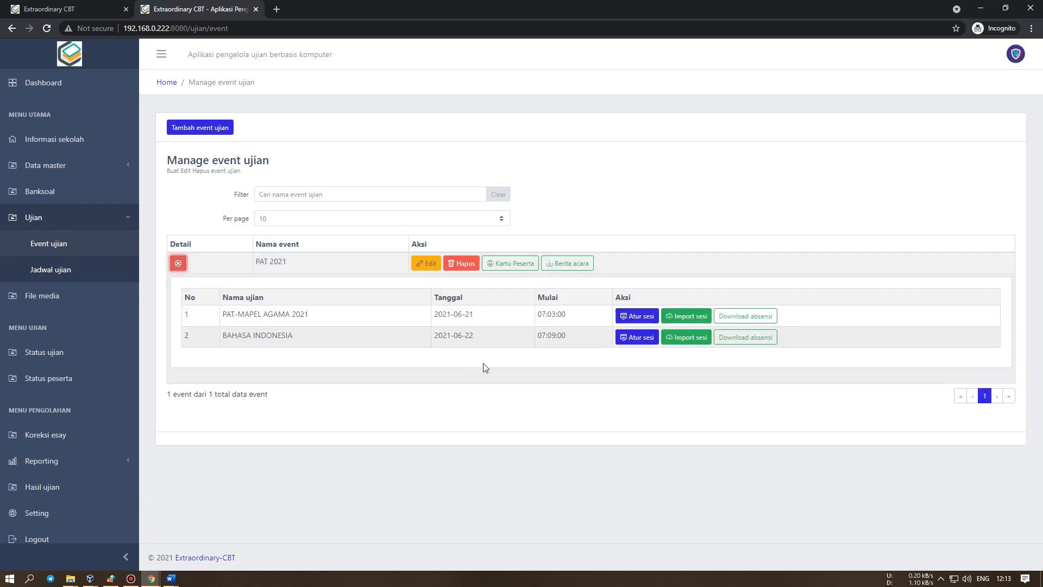
pyautogui.click(637, 317)
pyautogui.click(278, 129)
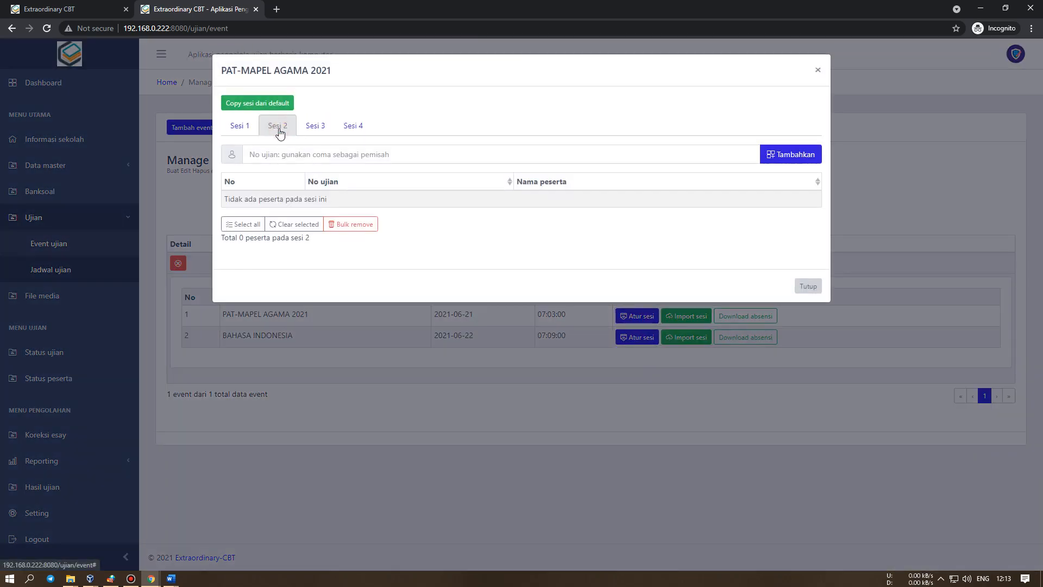
pyautogui.click(288, 151)
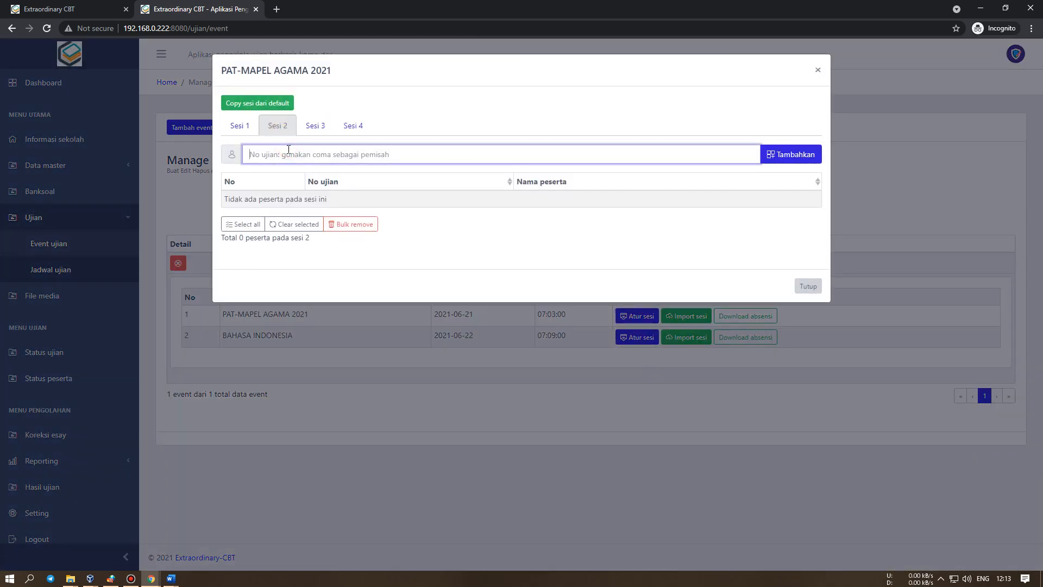
pyautogui.write('123,456')
pyautogui.click(785, 159)
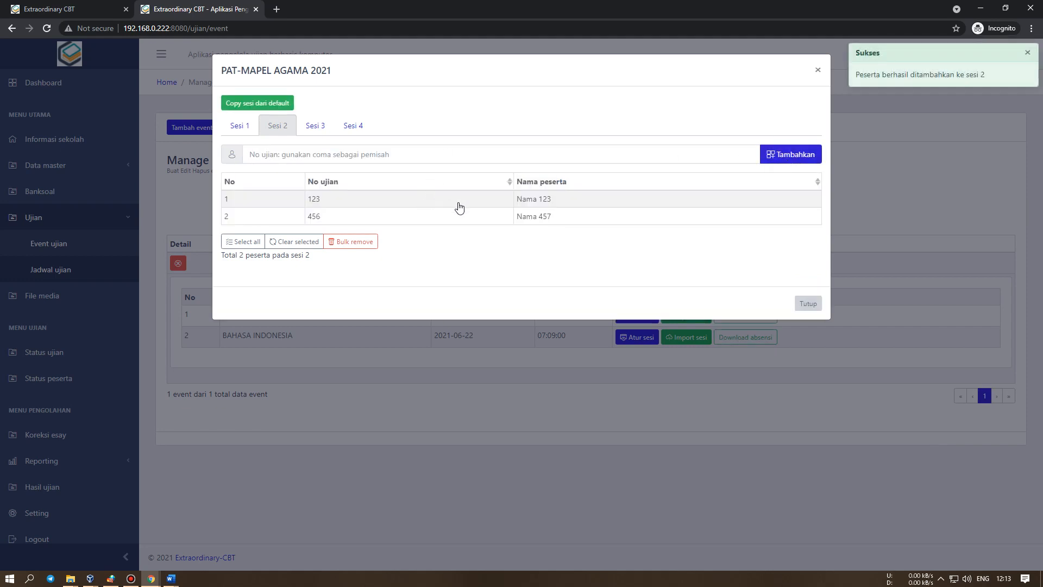
# Compare the participant lists of the exam's other sessions with that of session 2
pyautogui.click(242, 127)
pyautogui.click(278, 127)
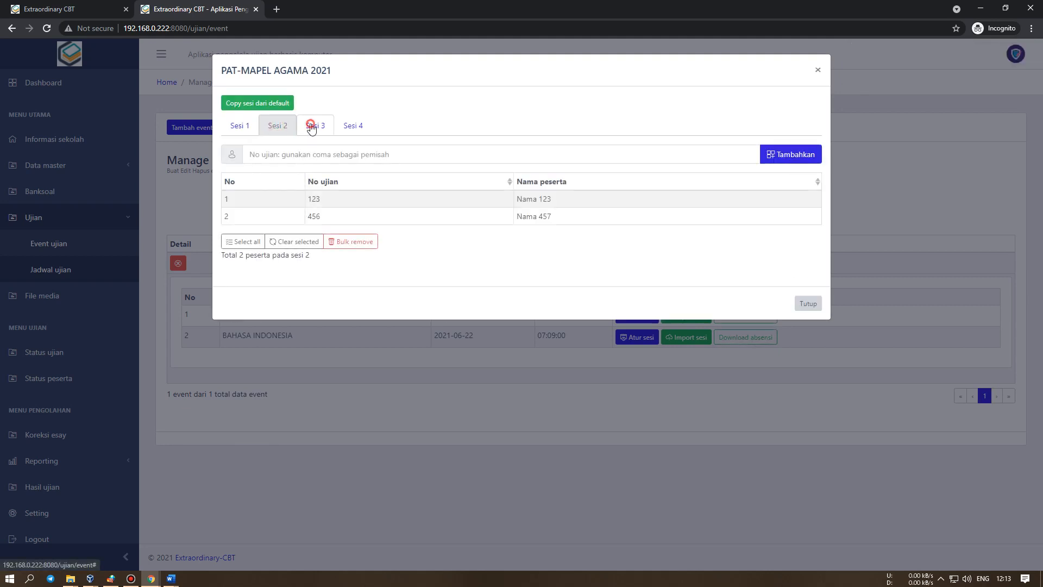
pyautogui.click(364, 128)
# Remove all participants from session 2 of PAT-MAPEL AGAMA 2021
pyautogui.click(282, 126)
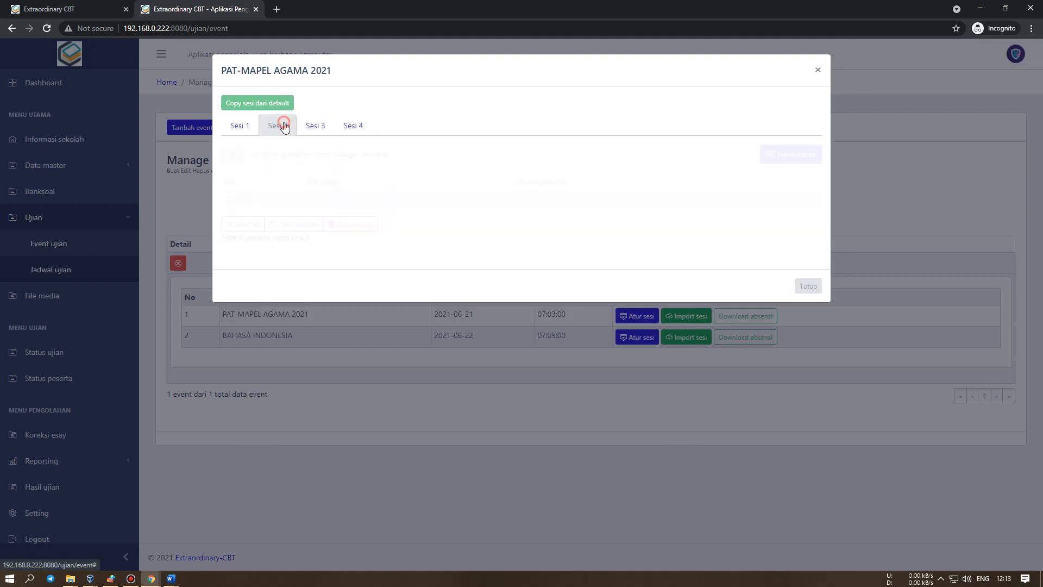
pyautogui.click(310, 154)
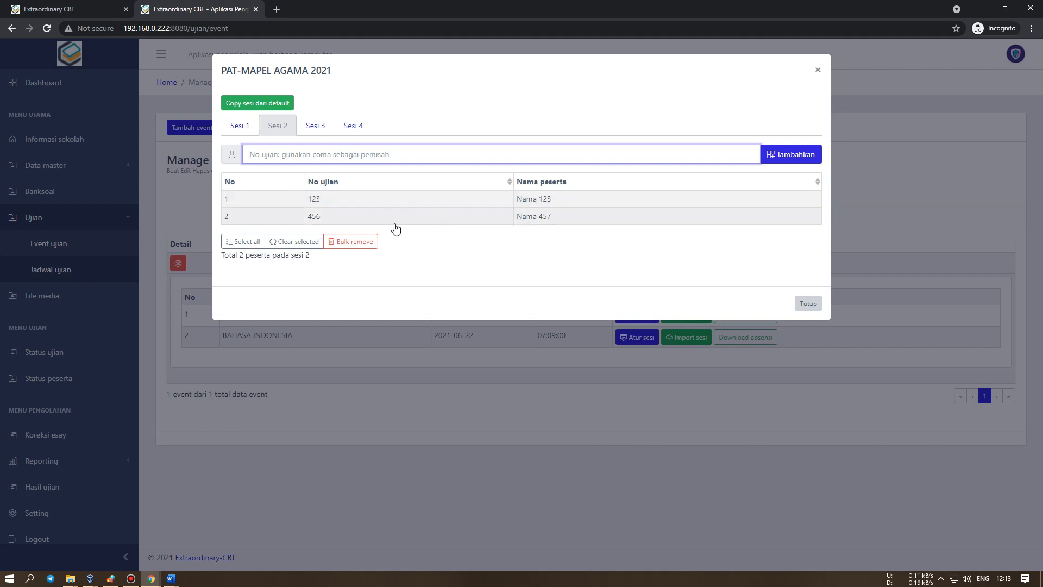
pyautogui.click(243, 241)
pyautogui.click(350, 241)
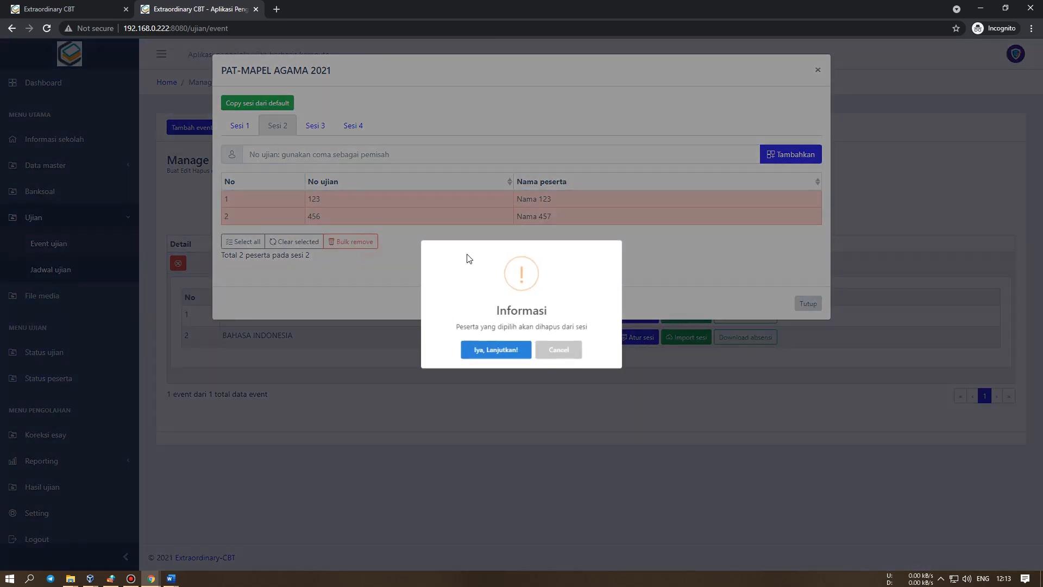
pyautogui.click(516, 349)
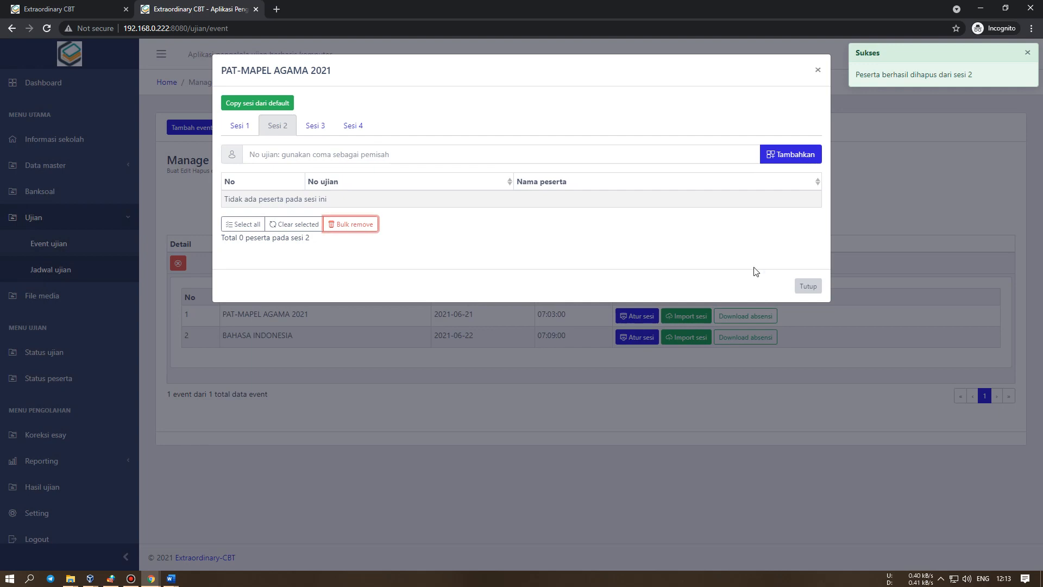
# Replace the session assignments of PAT-MAPEL AGAMA 2021 and BAHASA INDONESIA with copies of the default sessions
pyautogui.click(239, 106)
pyautogui.click(489, 358)
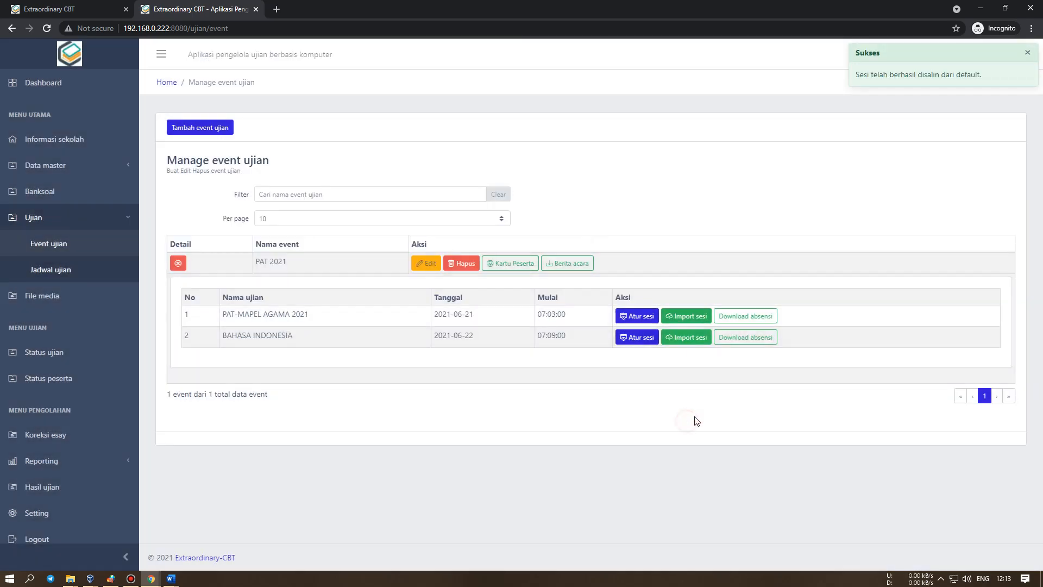
pyautogui.click(651, 341)
pyautogui.click(238, 103)
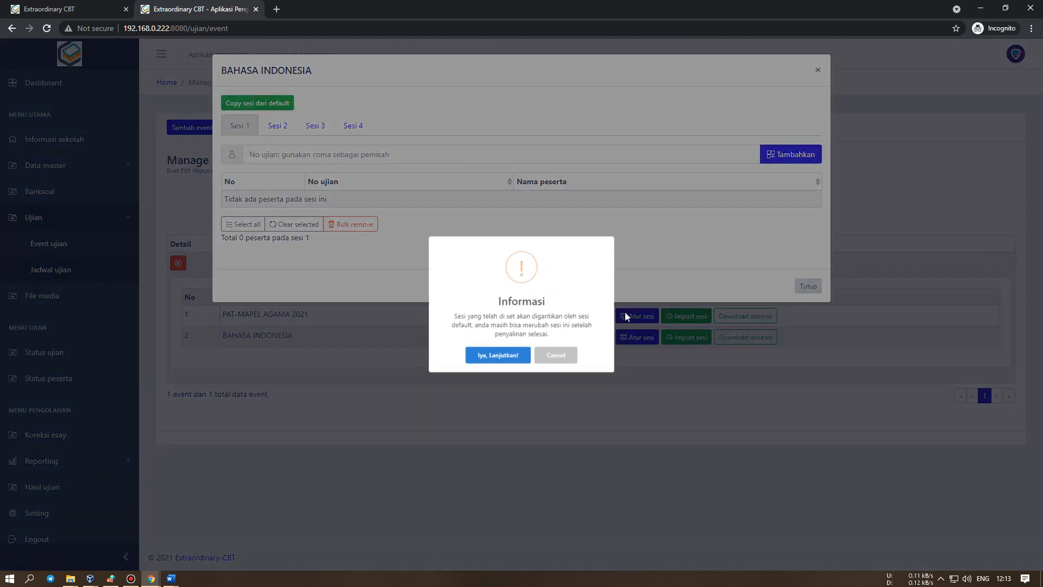
pyautogui.click(513, 358)
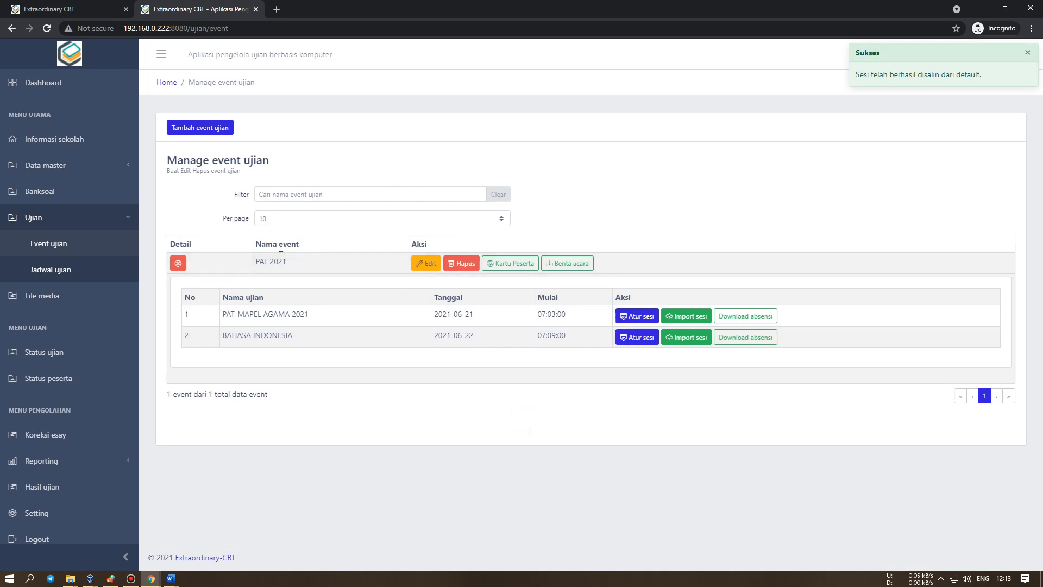
# Review the exams listed in the PAT 2021 event's details, then collapse them
pyautogui.click(178, 263)
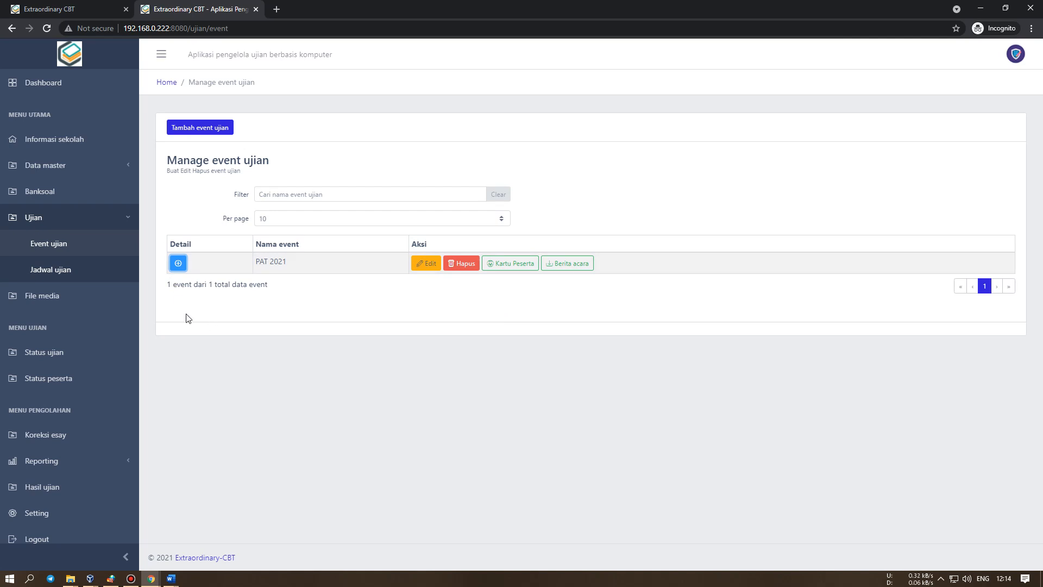
pyautogui.click(178, 264)
pyautogui.moveTo(214, 315); pyautogui.dragTo(319, 315)
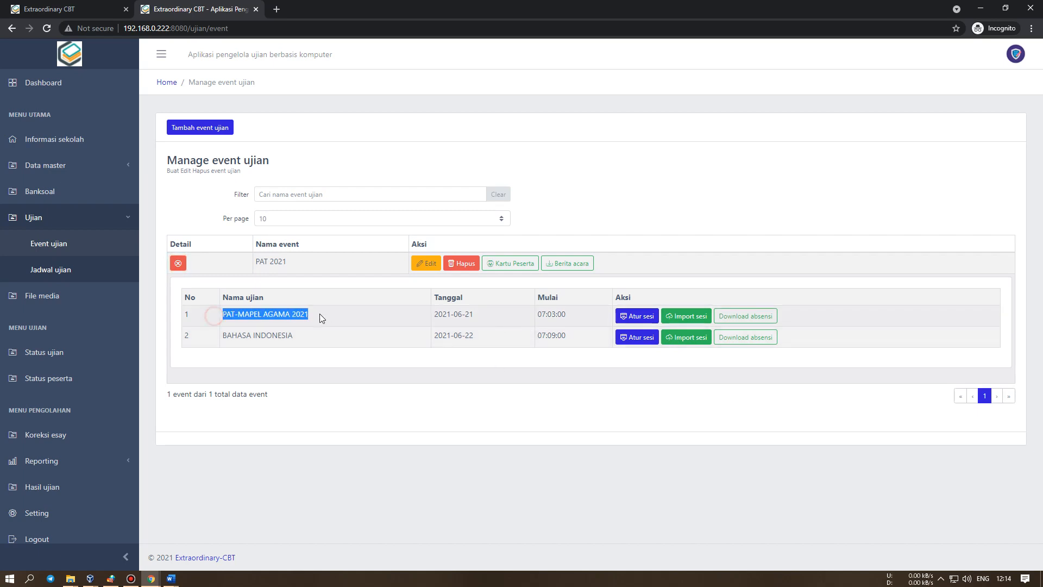
pyautogui.click(487, 338)
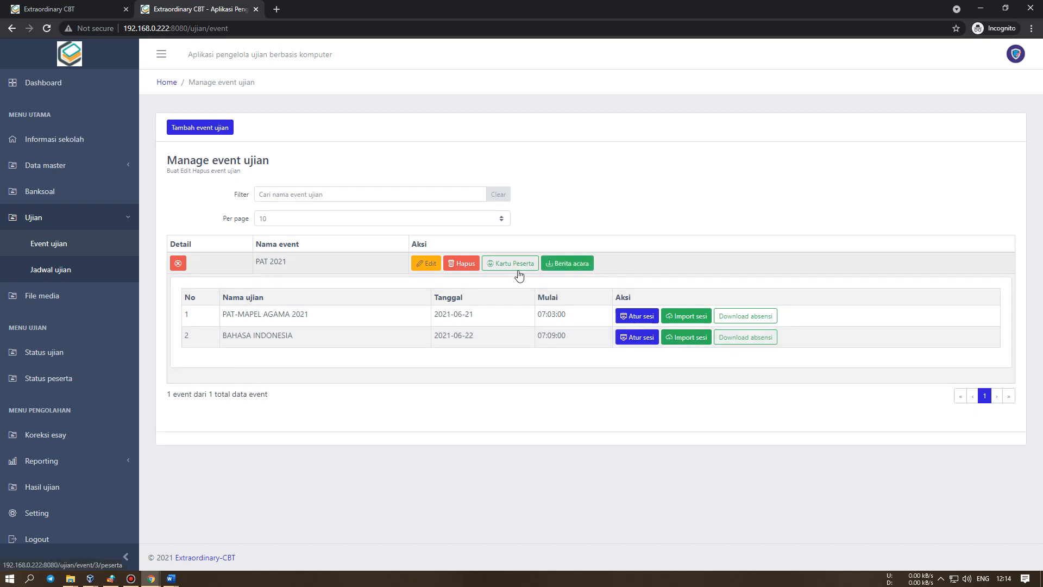
pyautogui.click(179, 264)
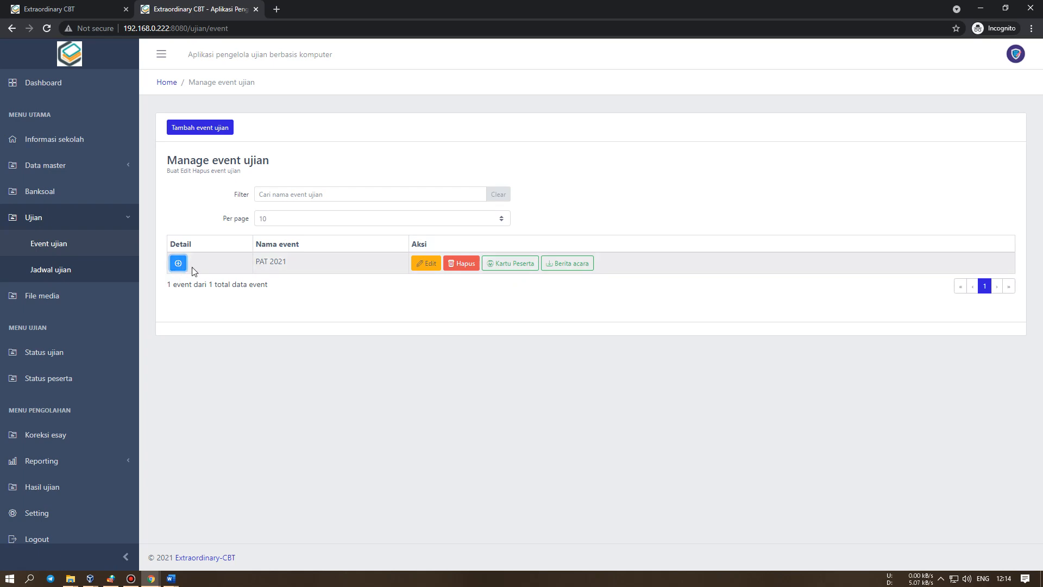
# Open the participant cards of the PAT 2021 event and examine the exam schedule on each card
pyautogui.click(522, 266)
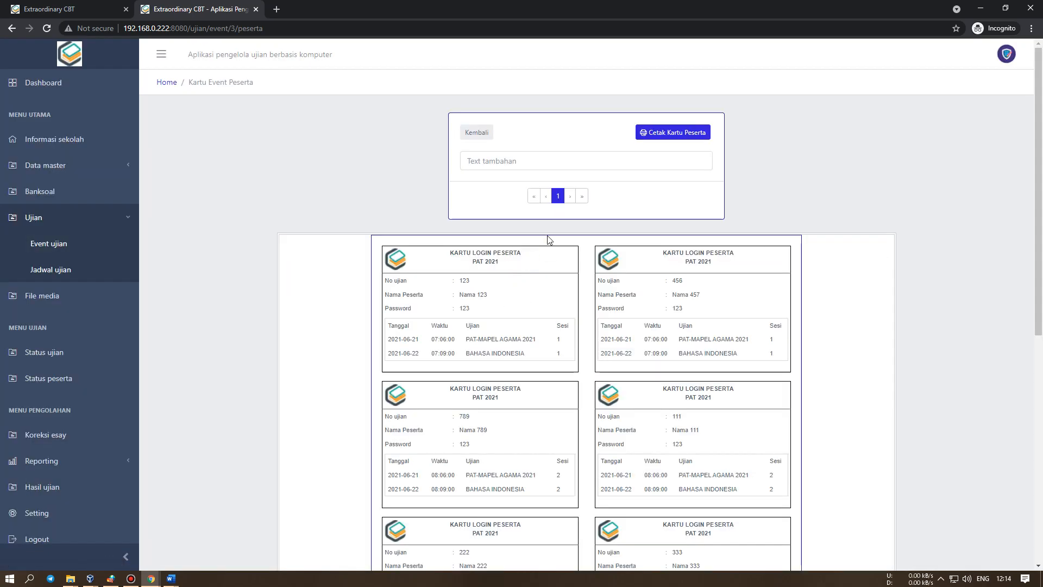
pyautogui.scroll(-4, 549, 239)
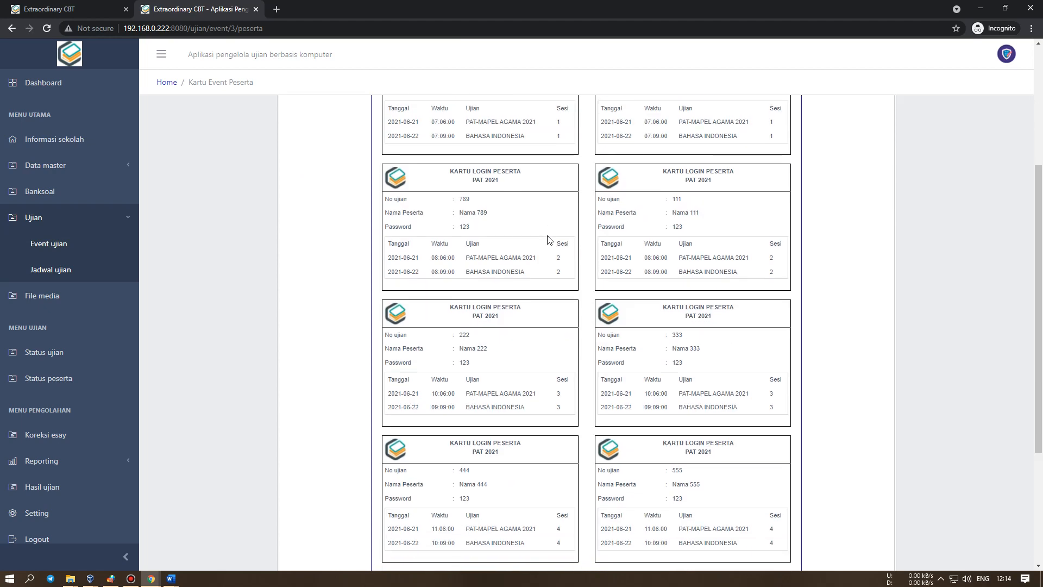
pyautogui.scroll(4, 549, 239)
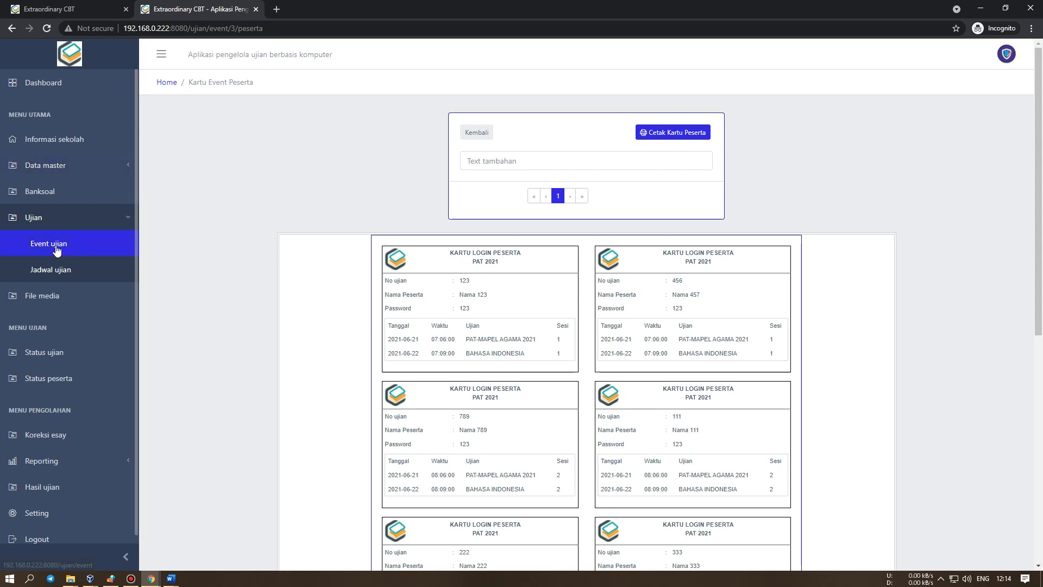
pyautogui.moveTo(389, 328); pyautogui.dragTo(545, 352)
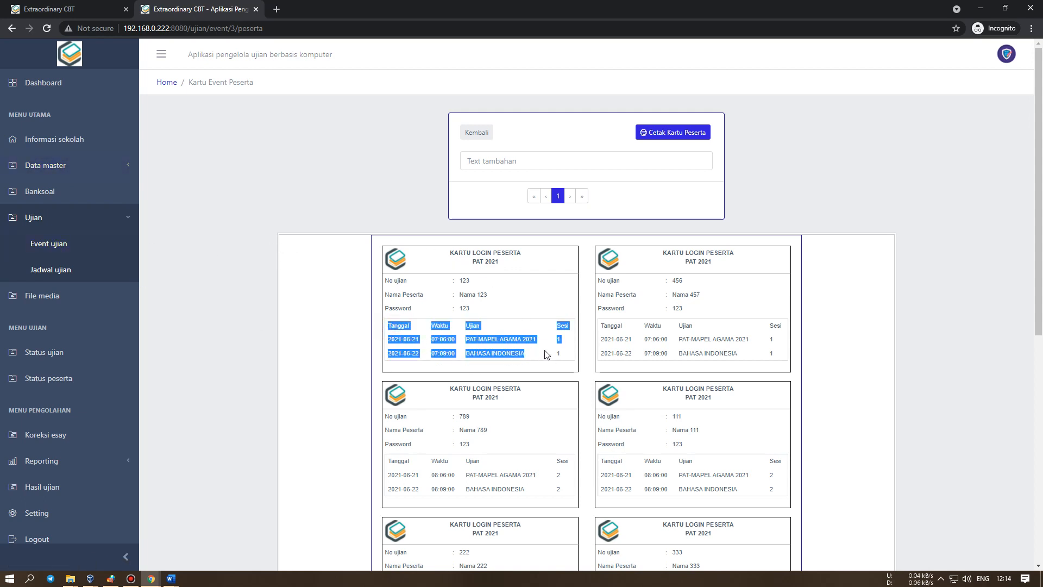
# Open the participant master list in a separate browser tab and check the first participant's details
pyautogui.click(75, 166)
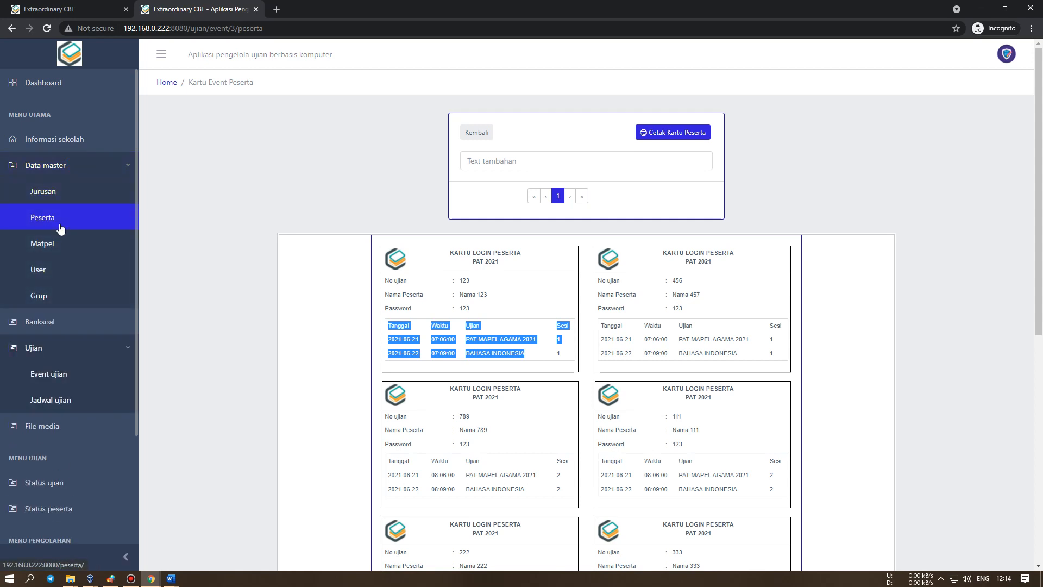
pyautogui.rightClick(61, 228)
pyautogui.click(109, 233)
pyautogui.hotkey('ctrl', 'Tab')
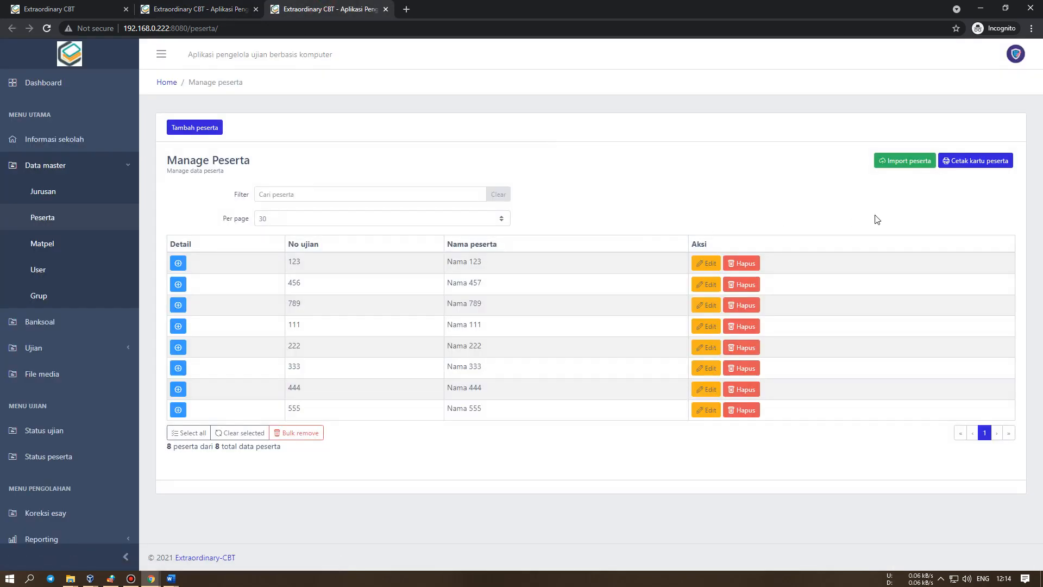
pyautogui.click(176, 265)
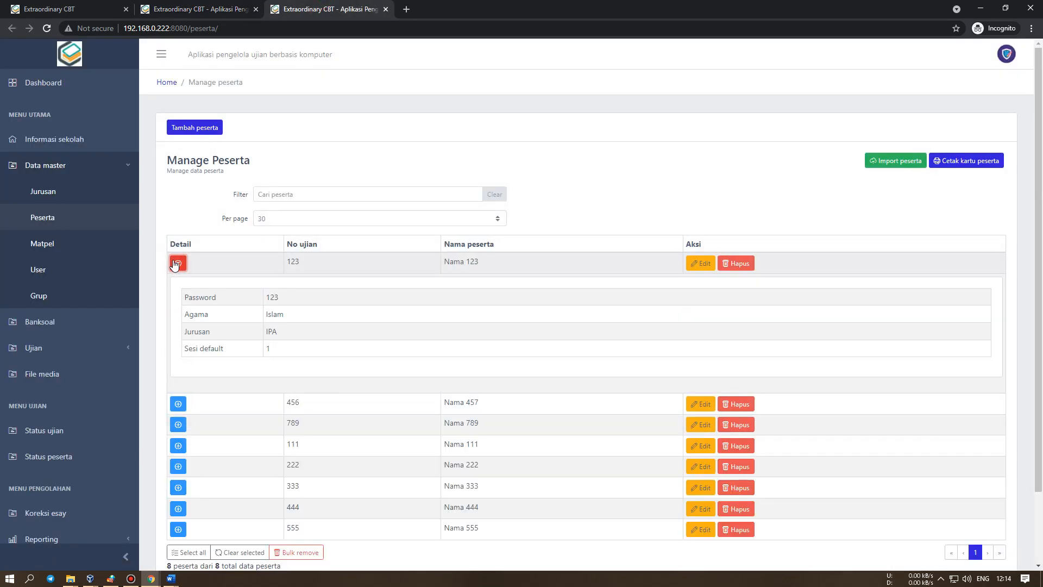
pyautogui.click(176, 263)
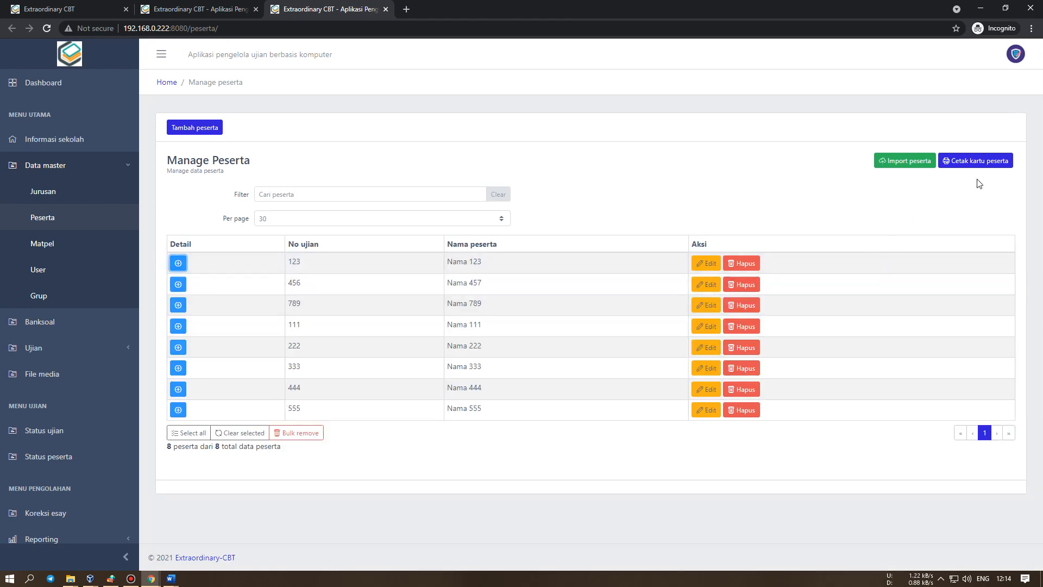
# Open the general participant cards from the participant list and look through their contents
pyautogui.click(977, 162)
pyautogui.scroll(-2, 417, 253)
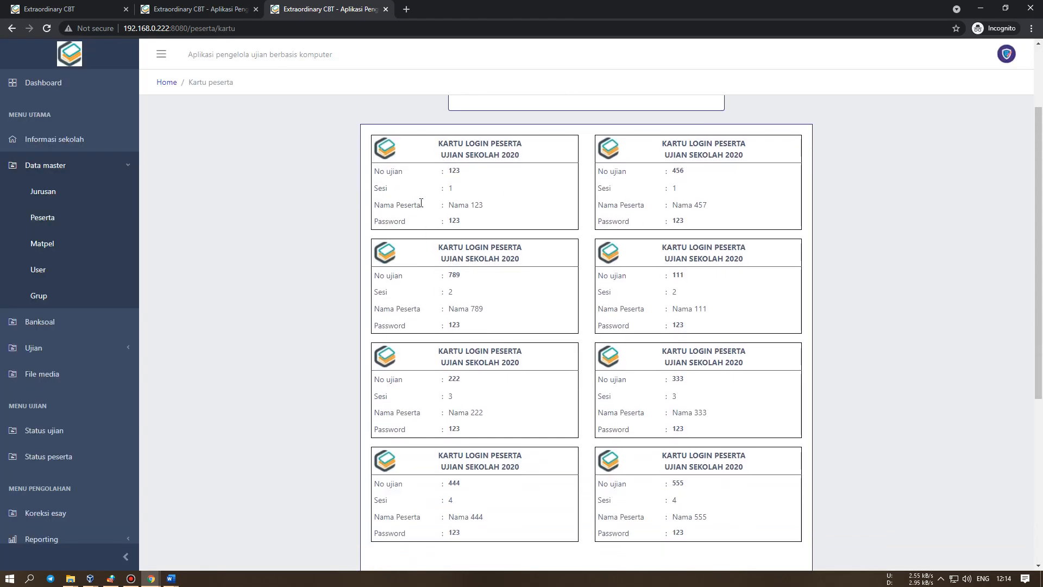
pyautogui.scroll(-5, 566, 361)
pyautogui.scroll(6, 472, 268)
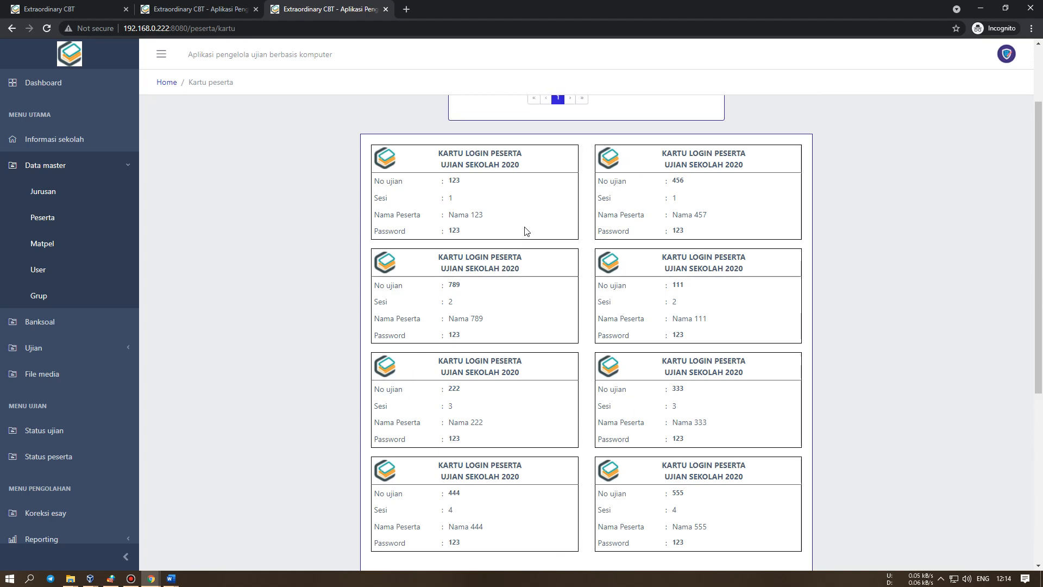
pyautogui.scroll(2, 525, 231)
# Replace the heading text on the general participant cards with FSDGFDGHDFH
pyautogui.click(516, 165)
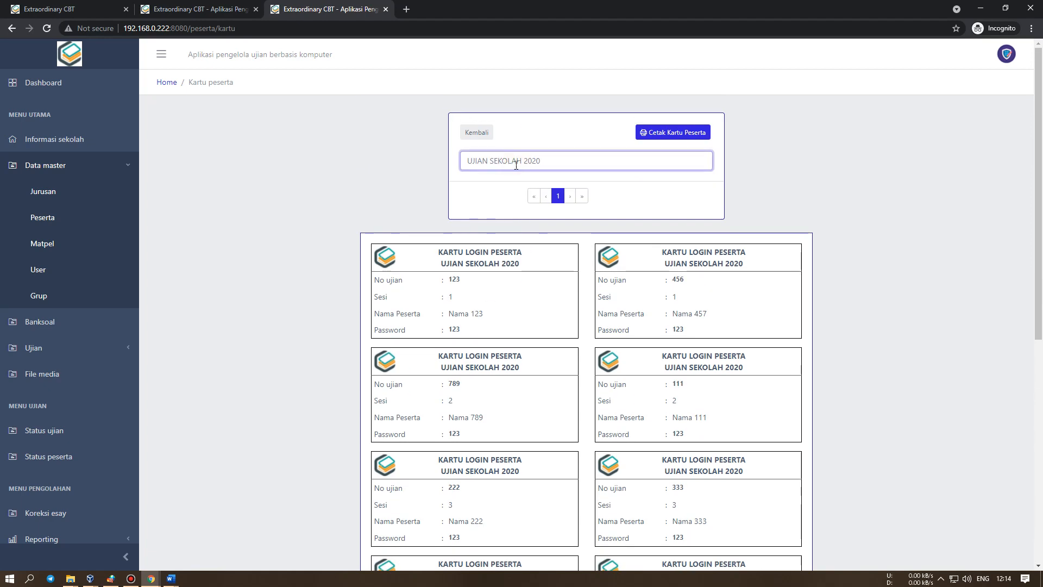
pyautogui.moveTo(555, 163); pyautogui.dragTo(440, 158)
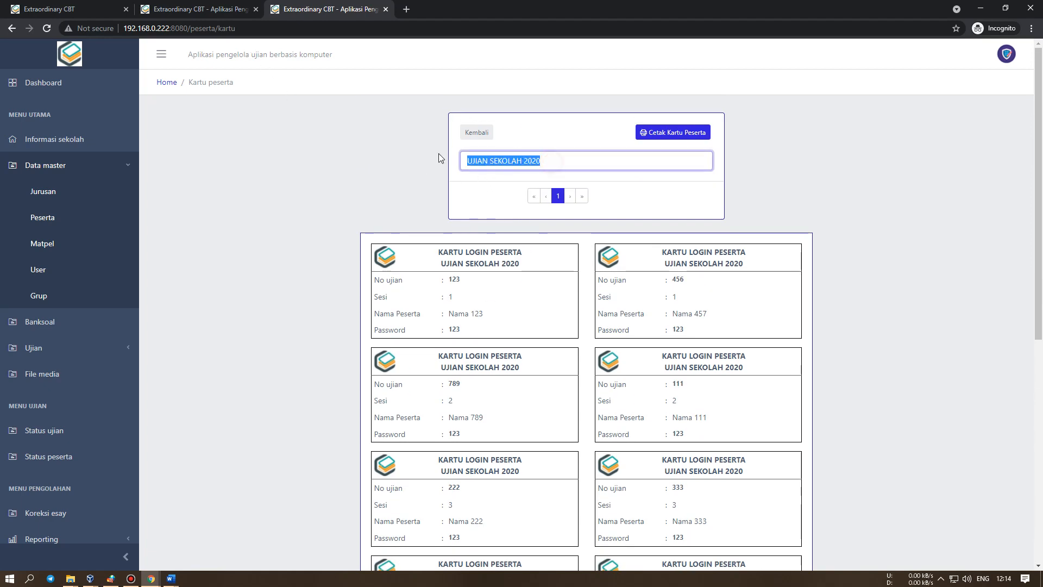
pyautogui.write('FSDGFDGHDFH')
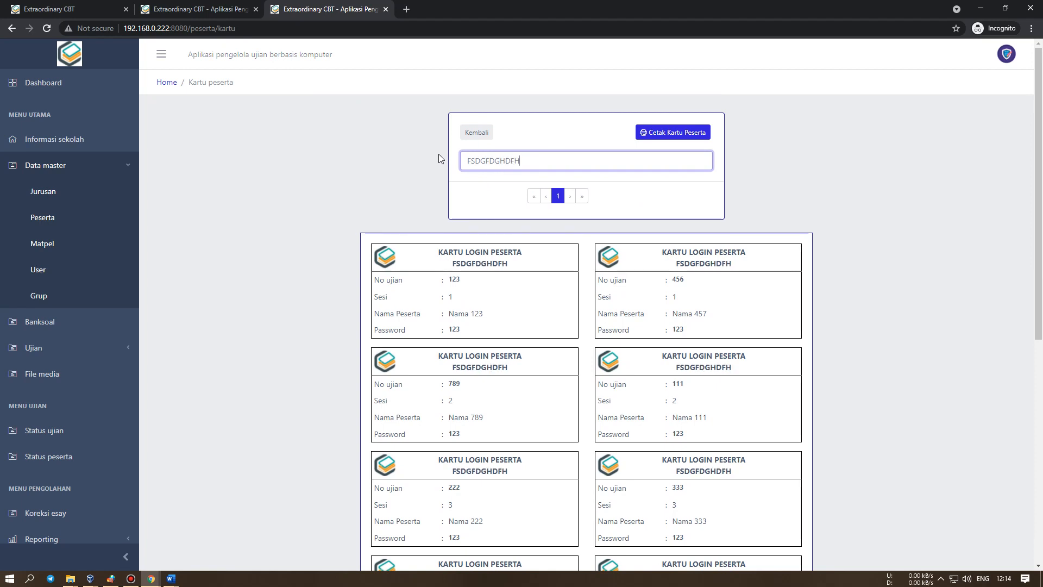
# Return to the PAT 2021 event cards and add NAMA SEKOLAH as the additional heading text
pyautogui.click(176, 5)
pyautogui.click(536, 163)
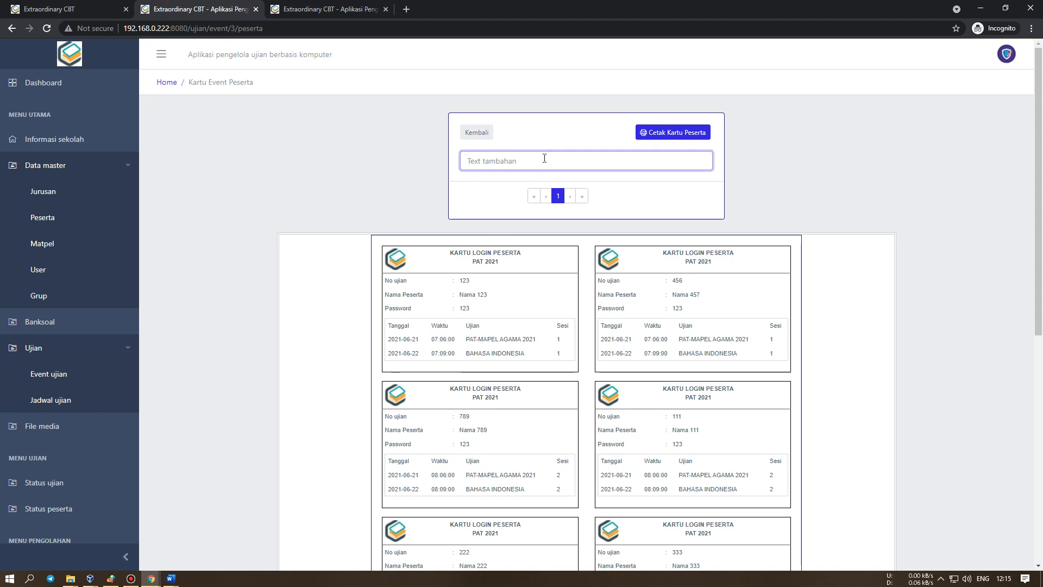
pyautogui.moveTo(504, 266); pyautogui.dragTo(471, 256)
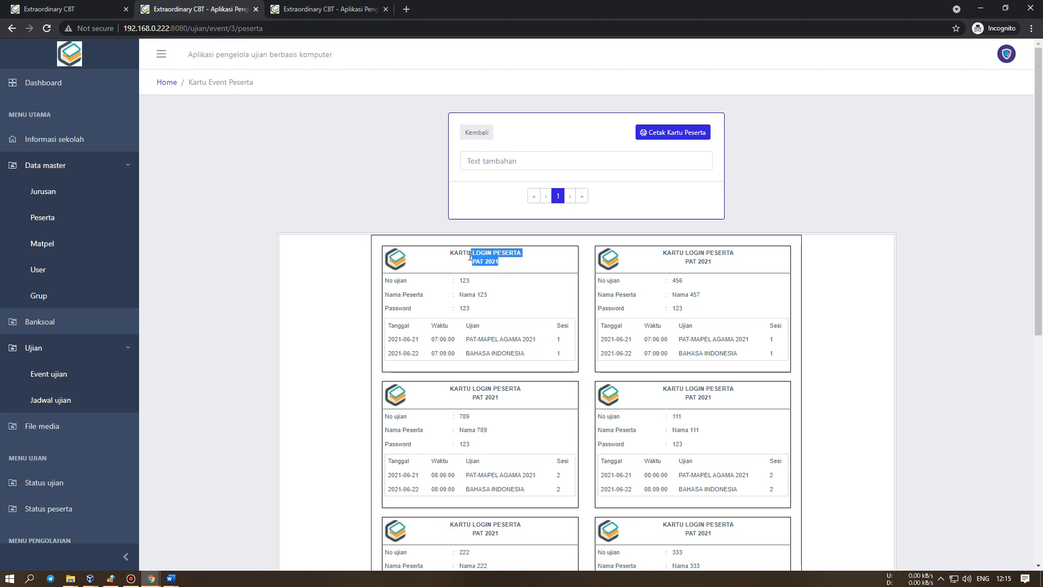
pyautogui.click(503, 266)
pyautogui.click(515, 161)
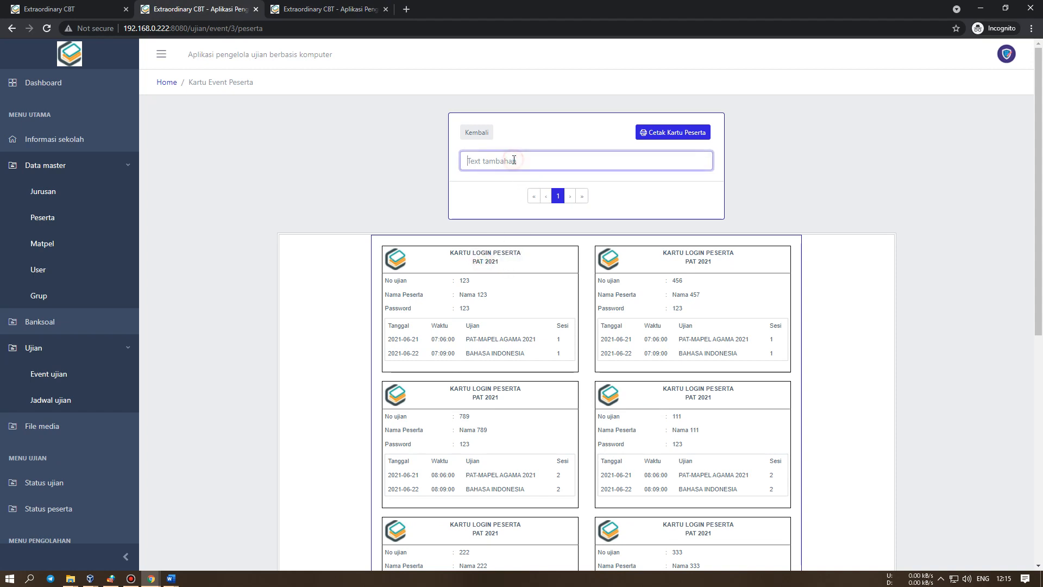
pyautogui.write('NA')
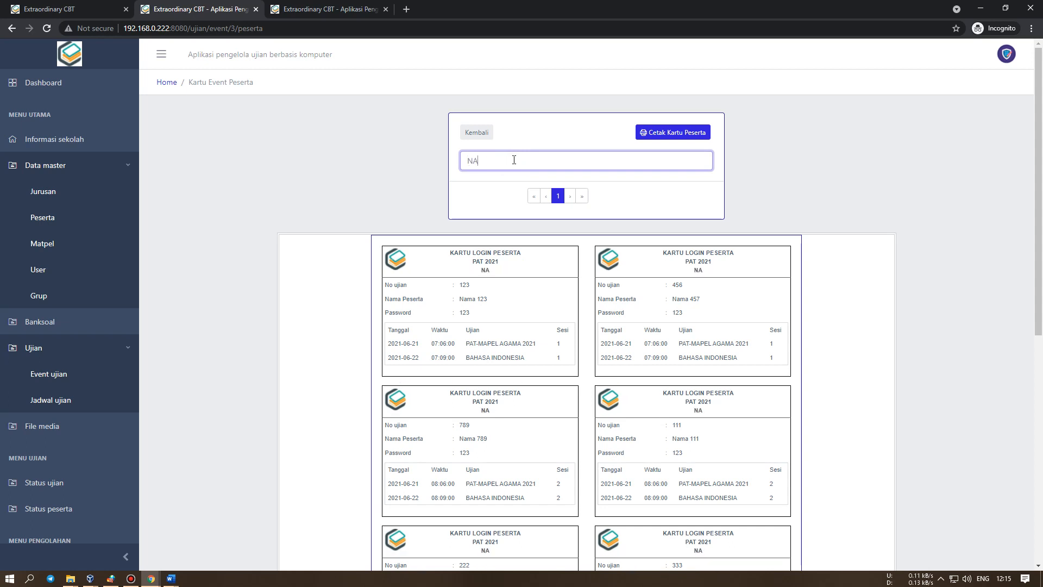
pyautogui.write('MA SEKOLAH')
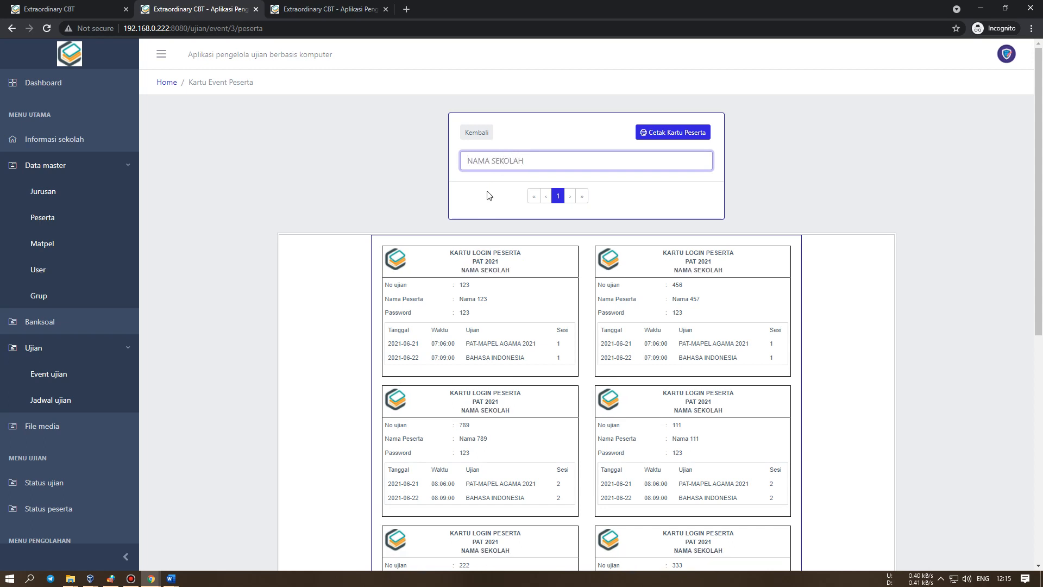
# Examine the session numbers, start times and exam names on the PAT 2021 cards, then return to the exam event list
pyautogui.scroll(-5, 614, 414)
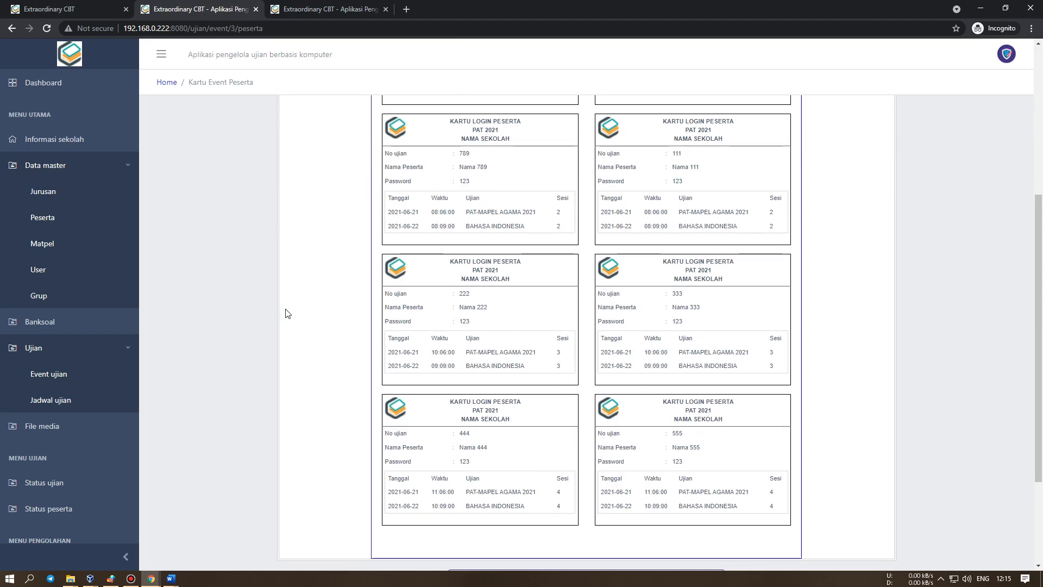
pyautogui.click(129, 348)
pyautogui.click(103, 164)
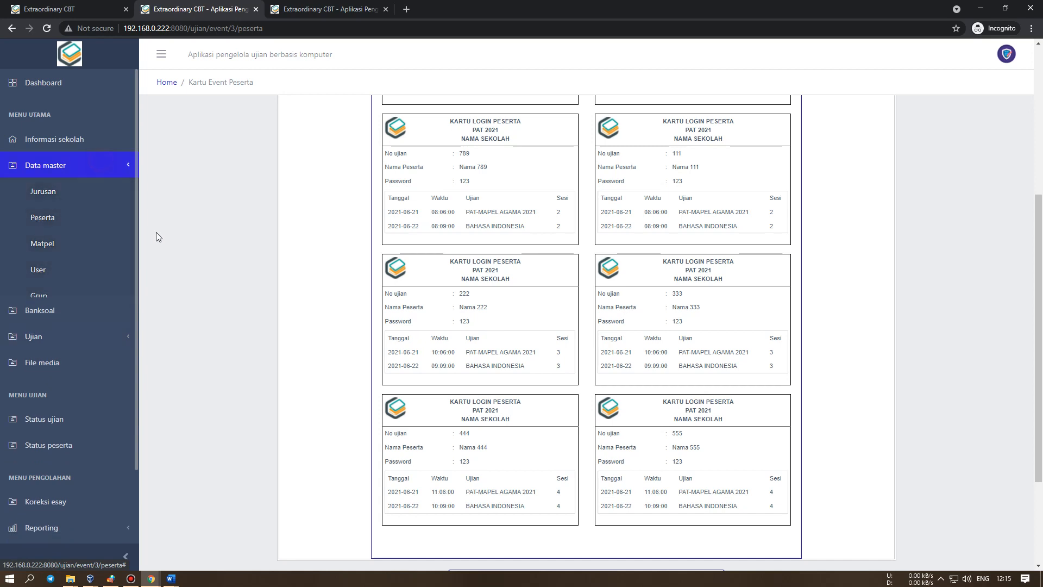
pyautogui.click(99, 218)
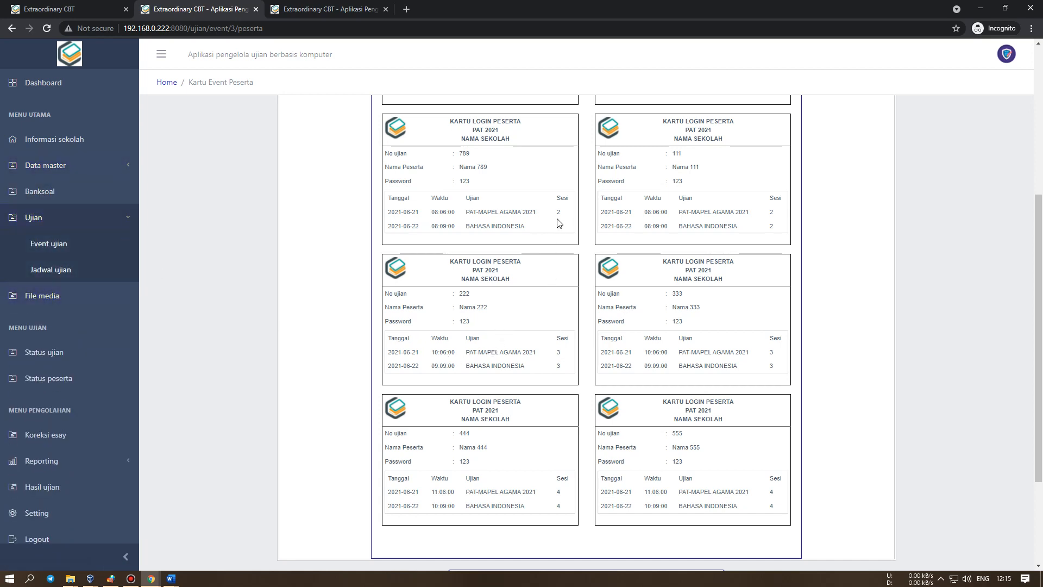
pyautogui.scroll(3, 565, 222)
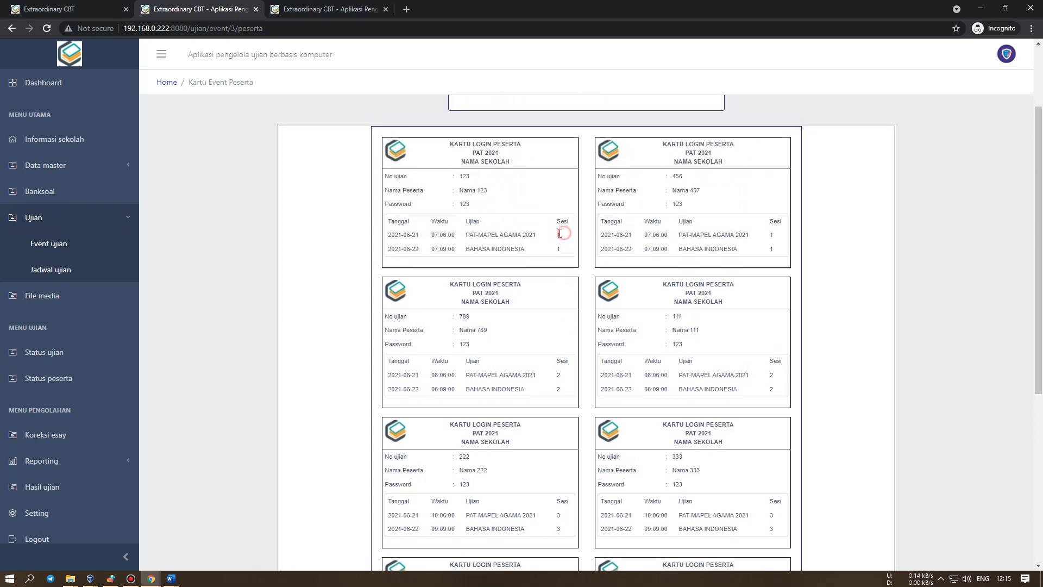
pyautogui.doubleClick(558, 235)
pyautogui.moveTo(431, 236); pyautogui.dragTo(451, 235)
pyautogui.click(531, 252)
pyautogui.moveTo(463, 235); pyautogui.dragTo(494, 235)
pyautogui.scroll(-6, 704, 272)
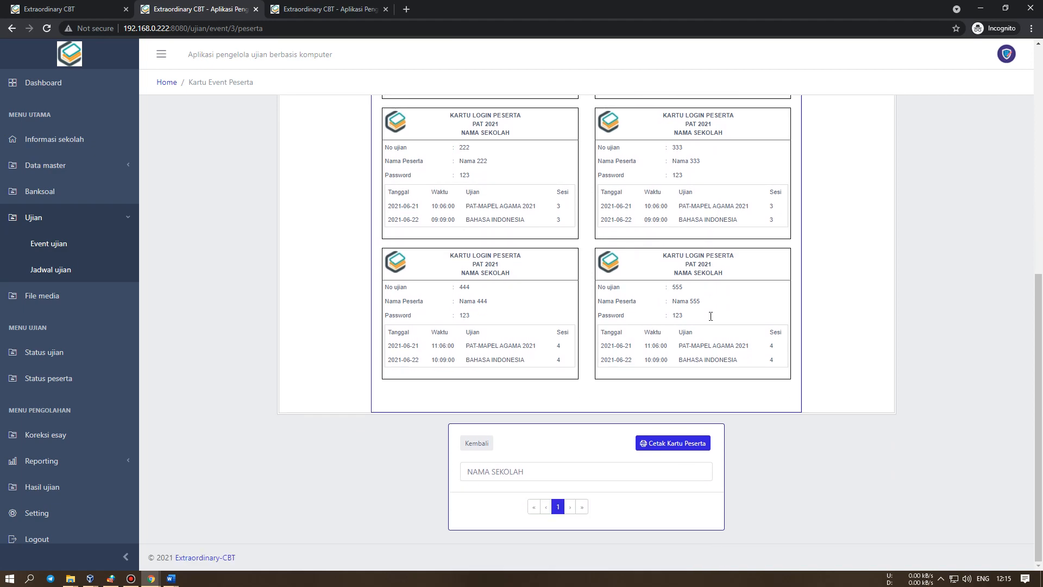
pyautogui.scroll(6, 709, 321)
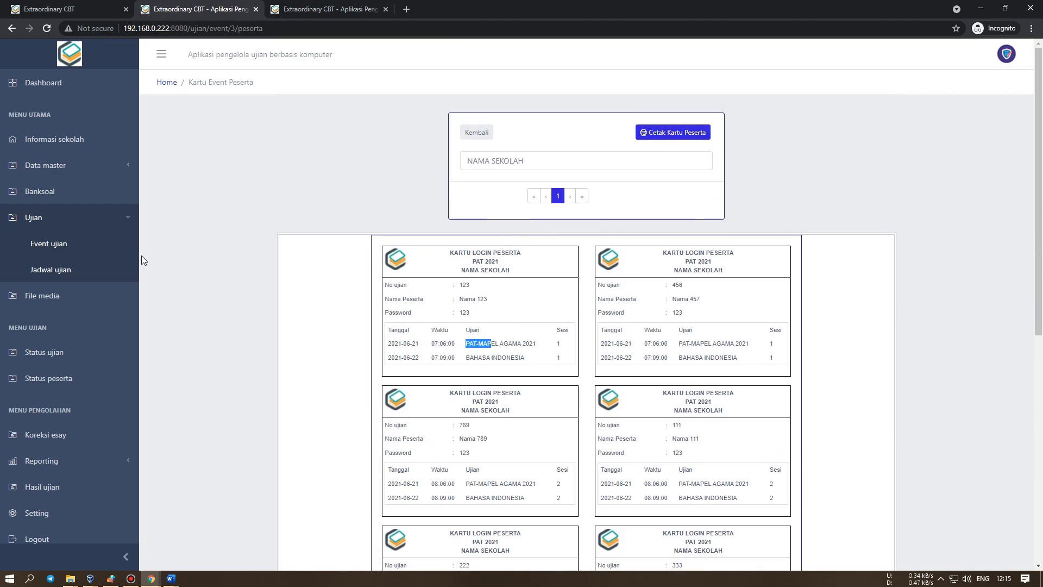
pyautogui.click(79, 246)
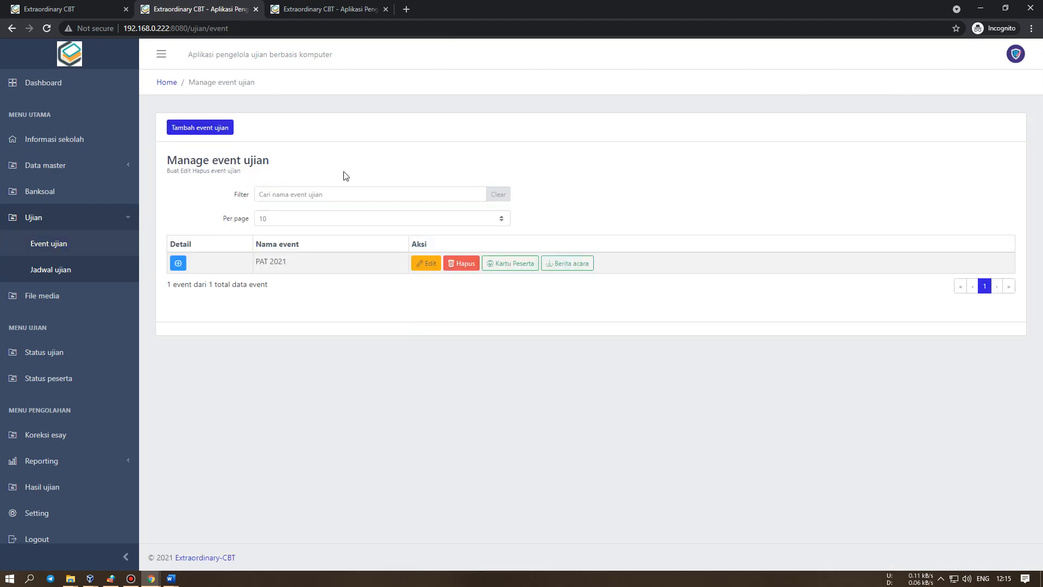